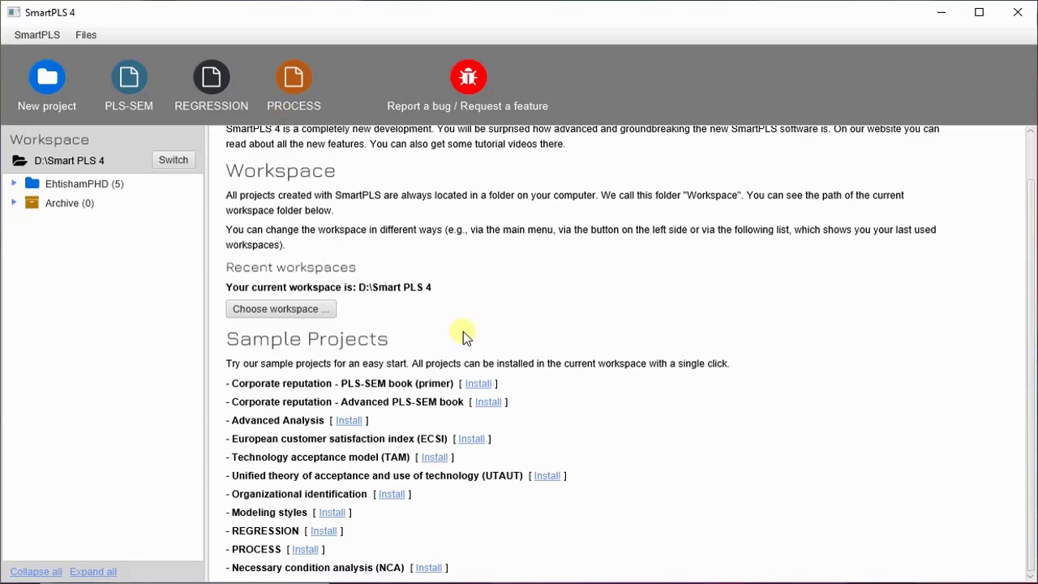
# Step: Create a new project named Online Tutorial in the current workspace
pyautogui.scroll(2, 513, 345)
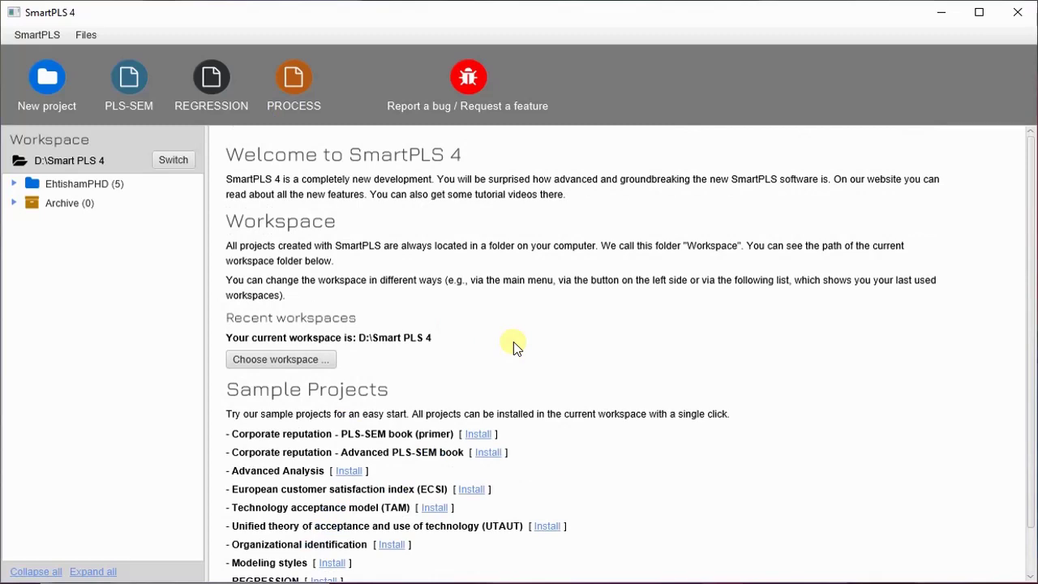
pyautogui.scroll(-2, 513, 344)
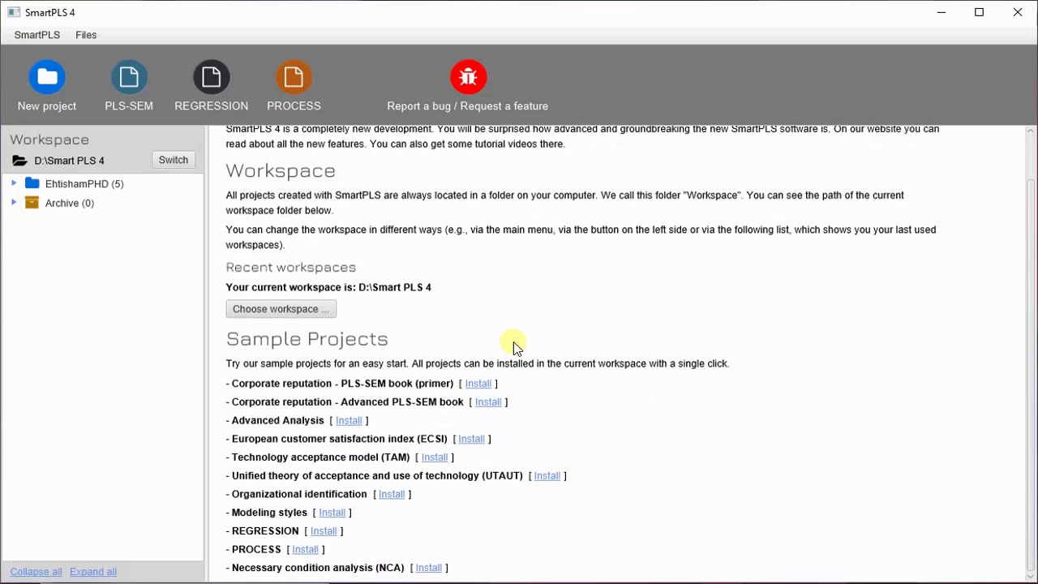
pyautogui.click(46, 81)
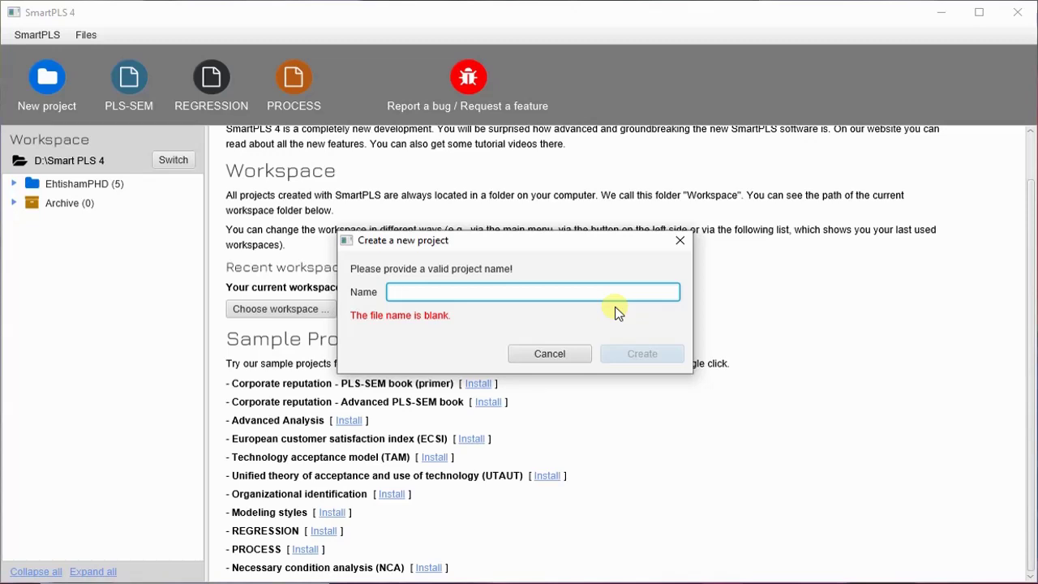
pyautogui.write('Online ')
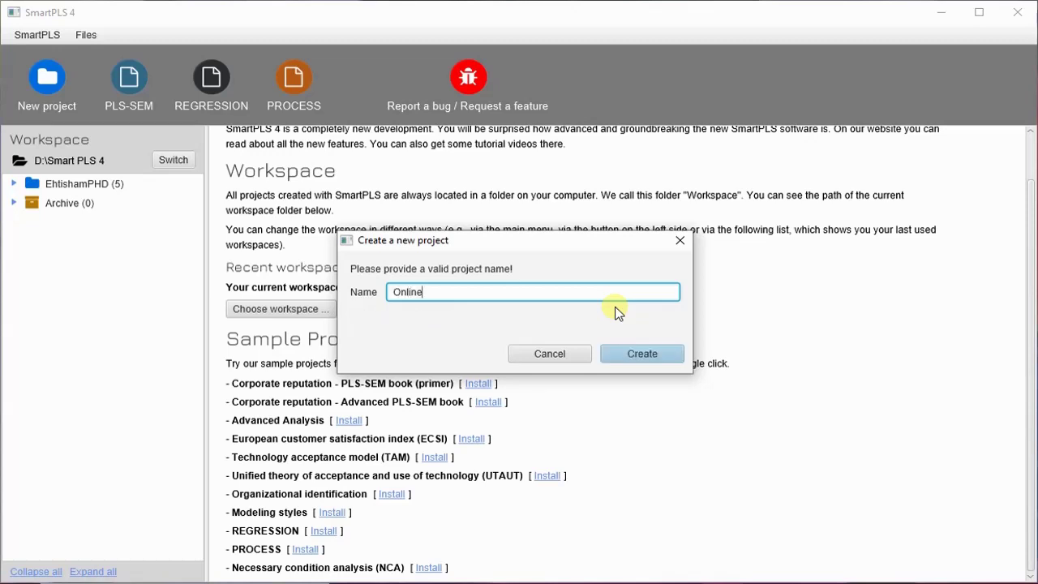
pyautogui.write('Tutorial')
pyautogui.click(655, 354)
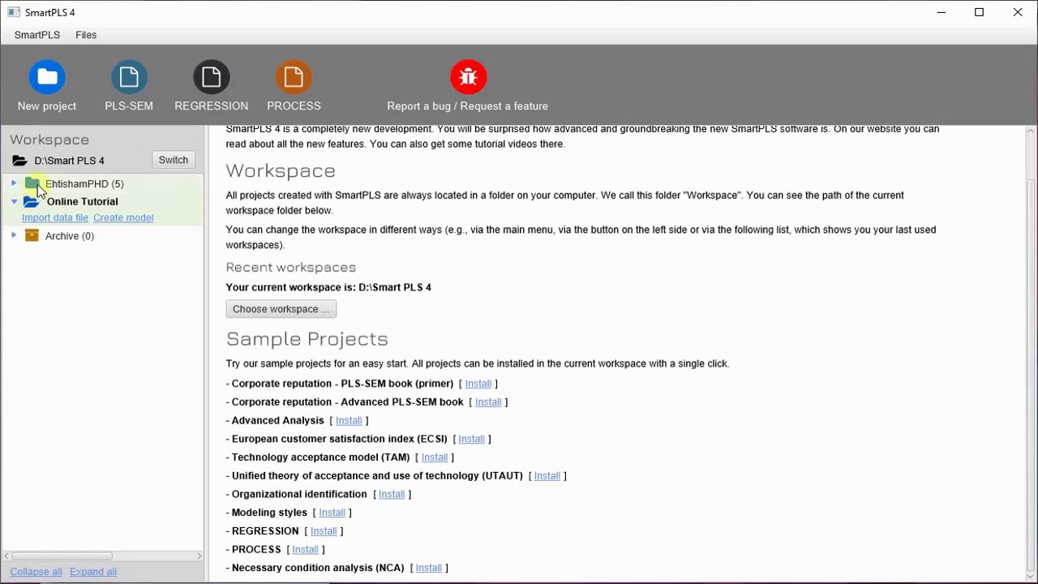
# Step: Start importing a data file into the Online Tutorial project and choose the SPSS version of Youtube Dataset
pyautogui.click(37, 184)
pyautogui.click(49, 219)
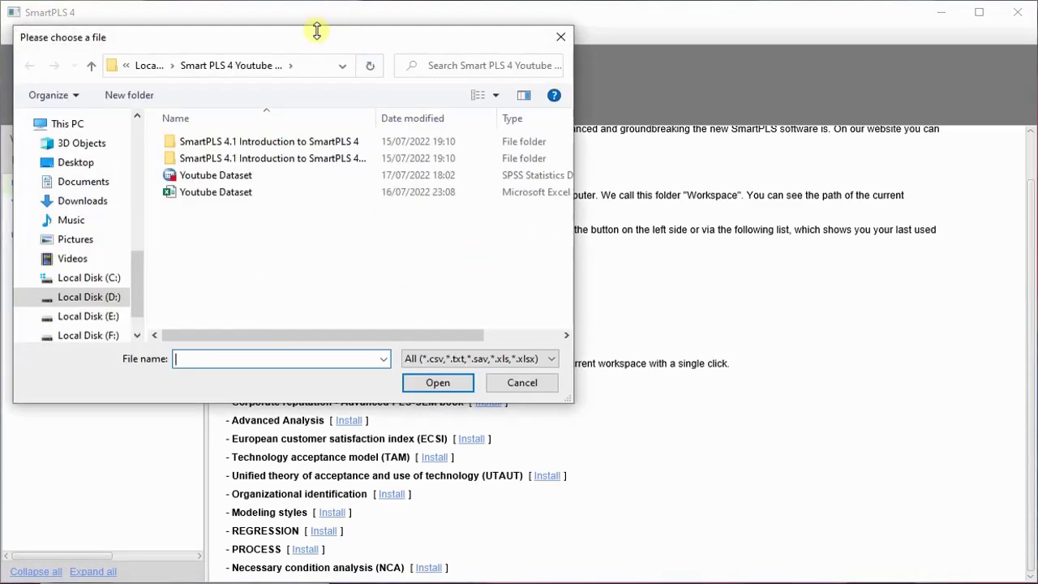
pyautogui.moveTo(317, 39); pyautogui.dragTo(441, 62)
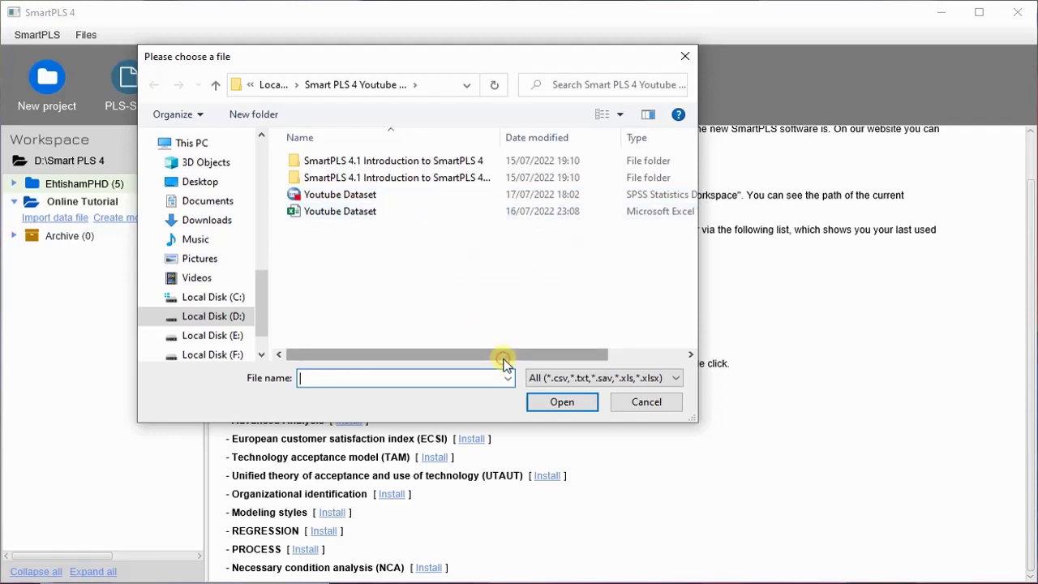
pyautogui.moveTo(502, 358); pyautogui.dragTo(415, 349)
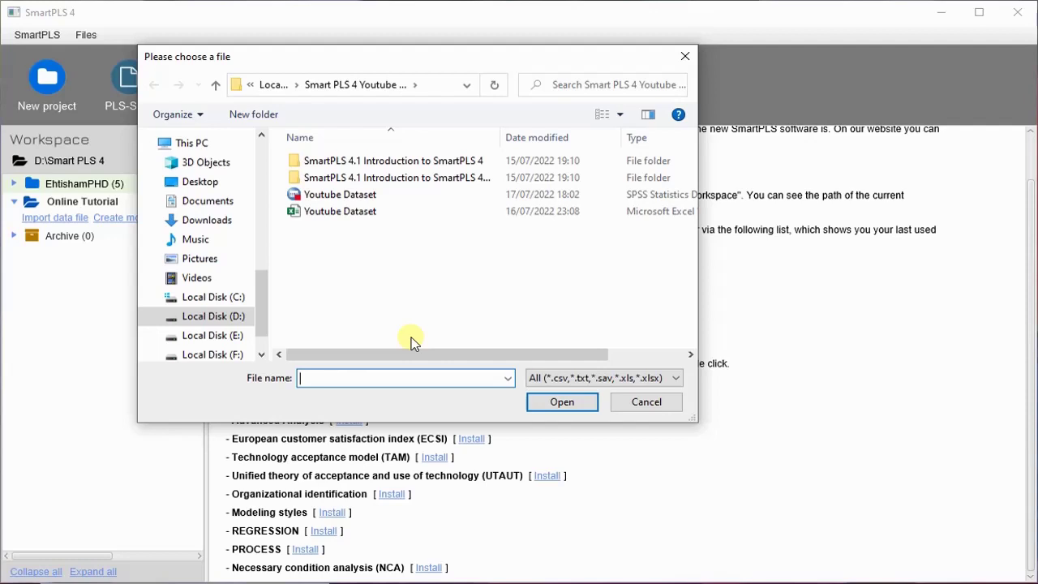
pyautogui.doubleClick(356, 196)
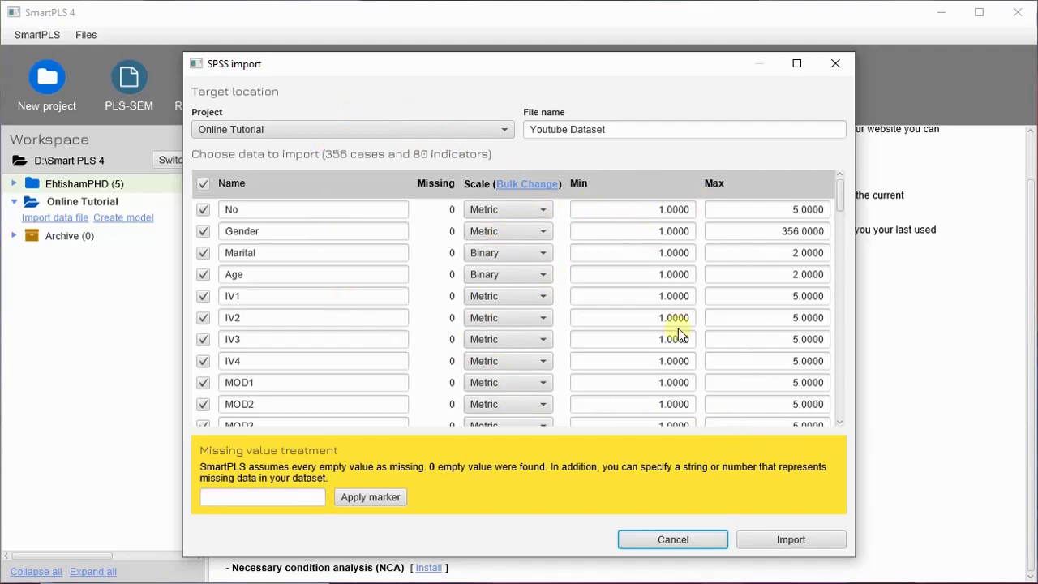
# Step: Switch to IBM SPSS Statistics and look through the case rows of Youtube Dataset in Data View
pyautogui.click(682, 582)
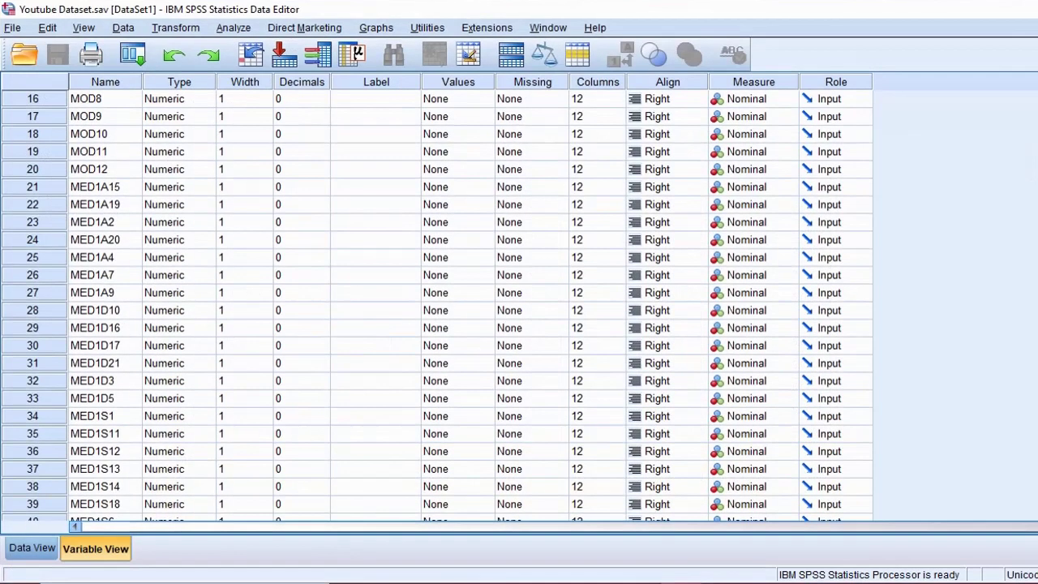
pyautogui.click(23, 546)
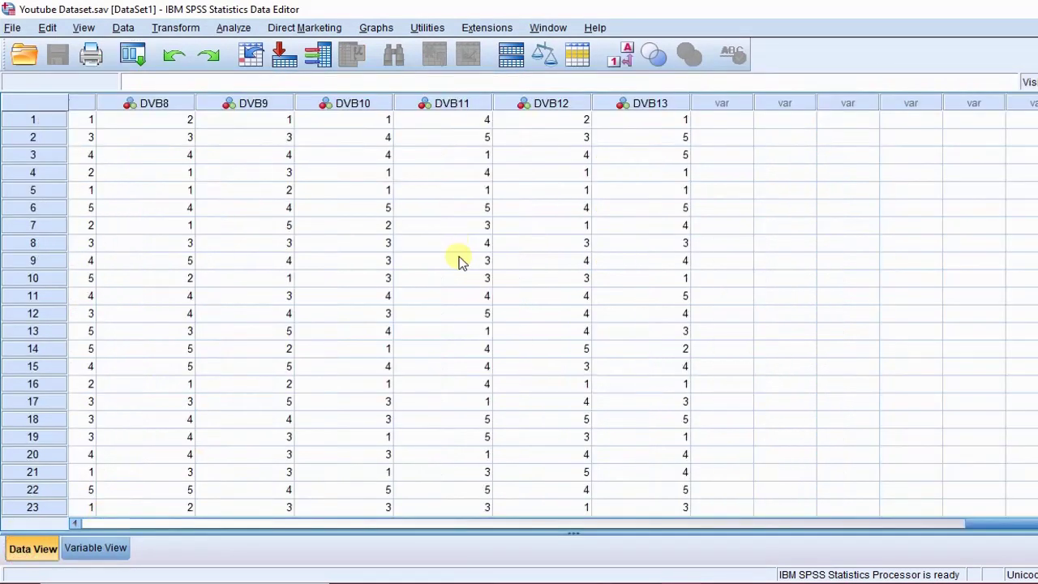
pyautogui.moveTo(990, 525); pyautogui.dragTo(337, 535)
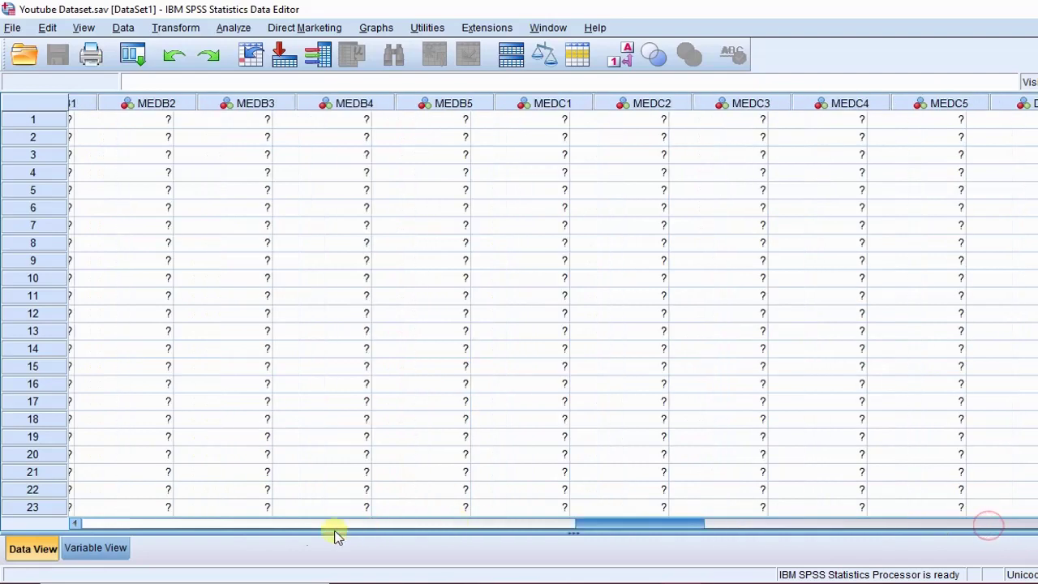
pyautogui.click(108, 527)
pyautogui.moveTo(161, 507); pyautogui.dragTo(111, 527)
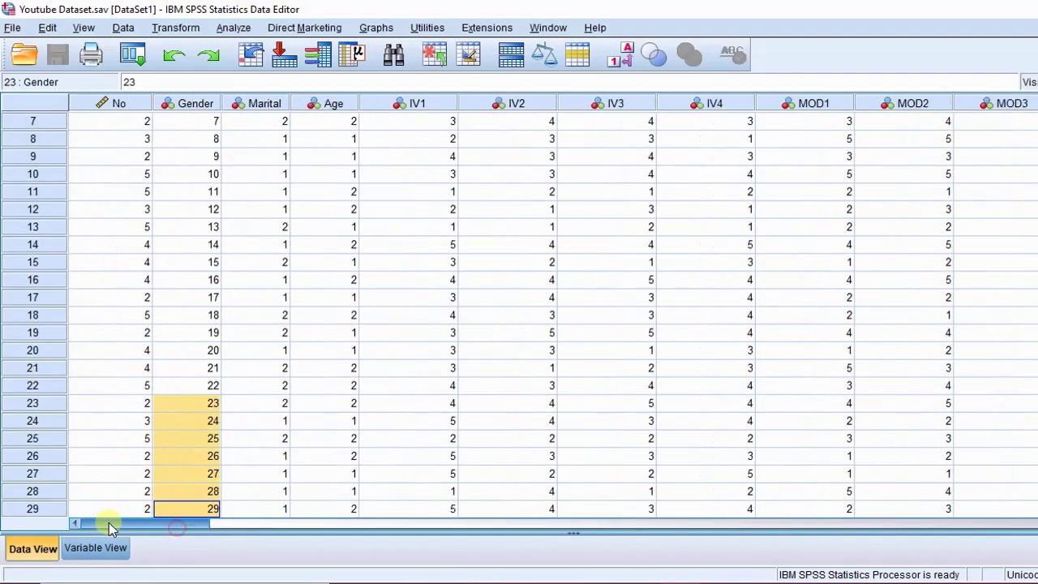
pyautogui.scroll(-20, 308, 272)
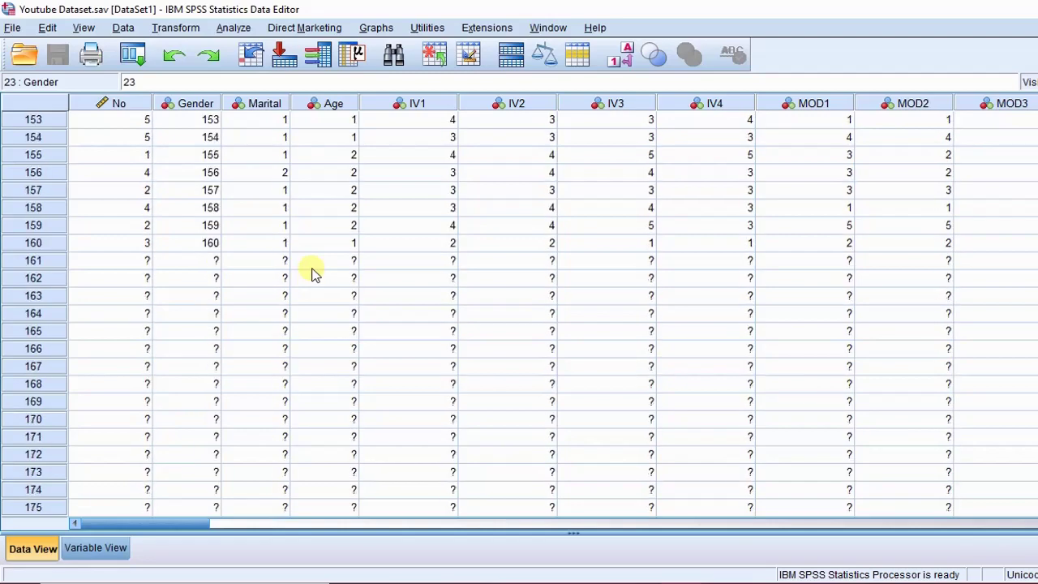
pyautogui.scroll(-20, 314, 273)
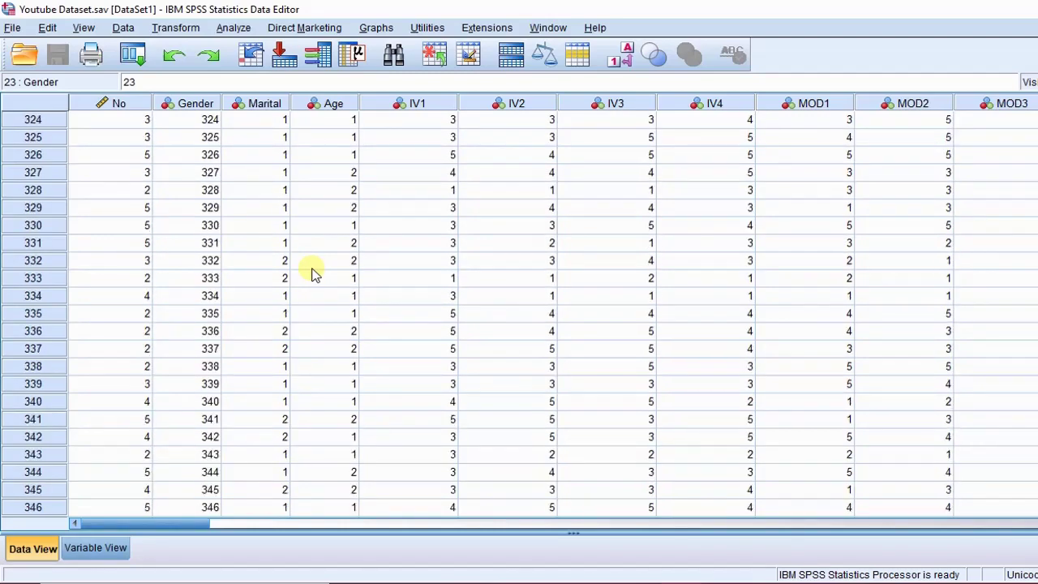
pyautogui.scroll(-14, 315, 272)
pyautogui.scroll(7, 315, 273)
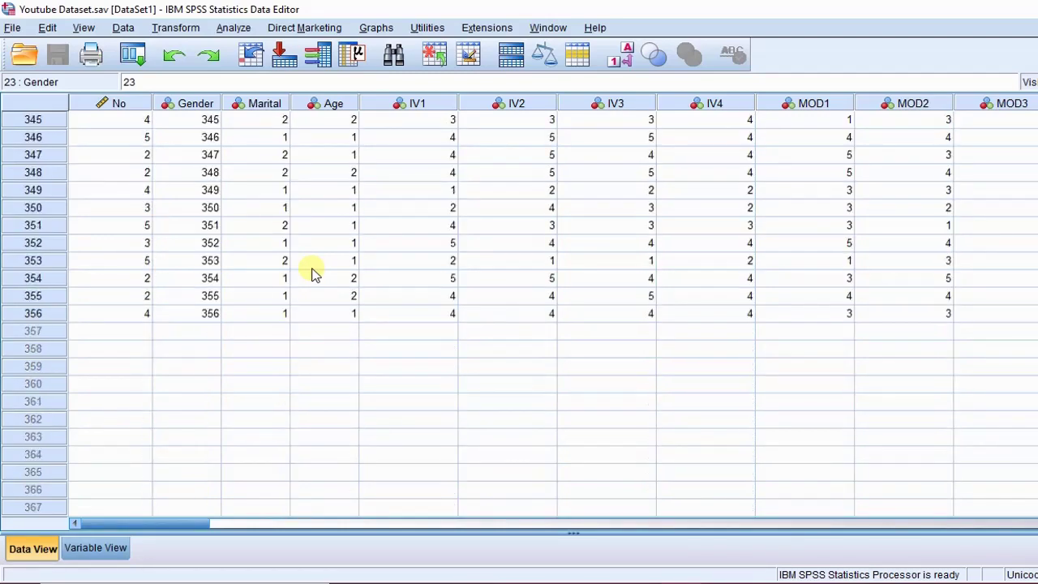
pyautogui.scroll(14, 387, 266)
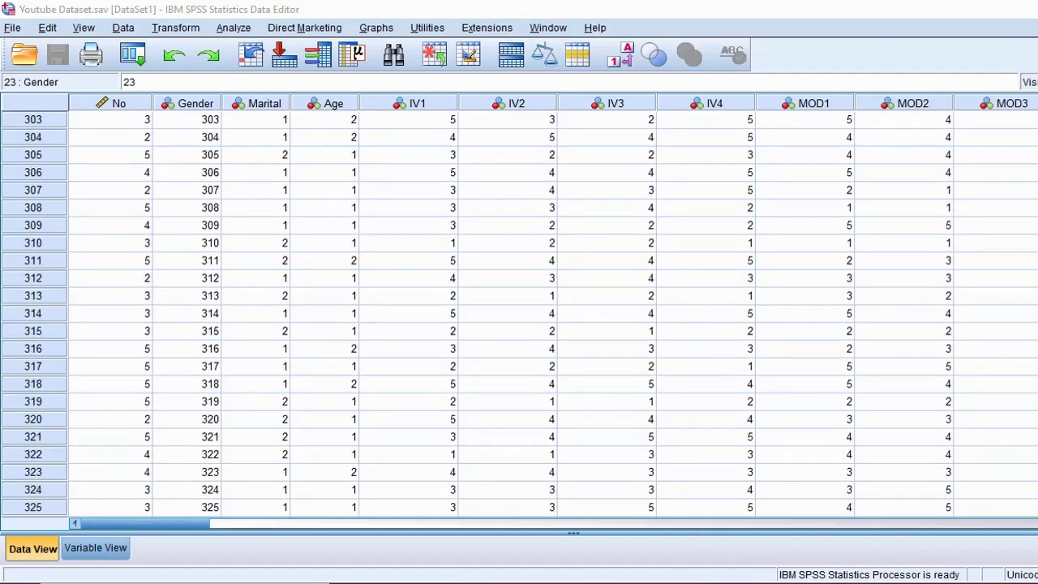
pyautogui.scroll(8, 519, 313)
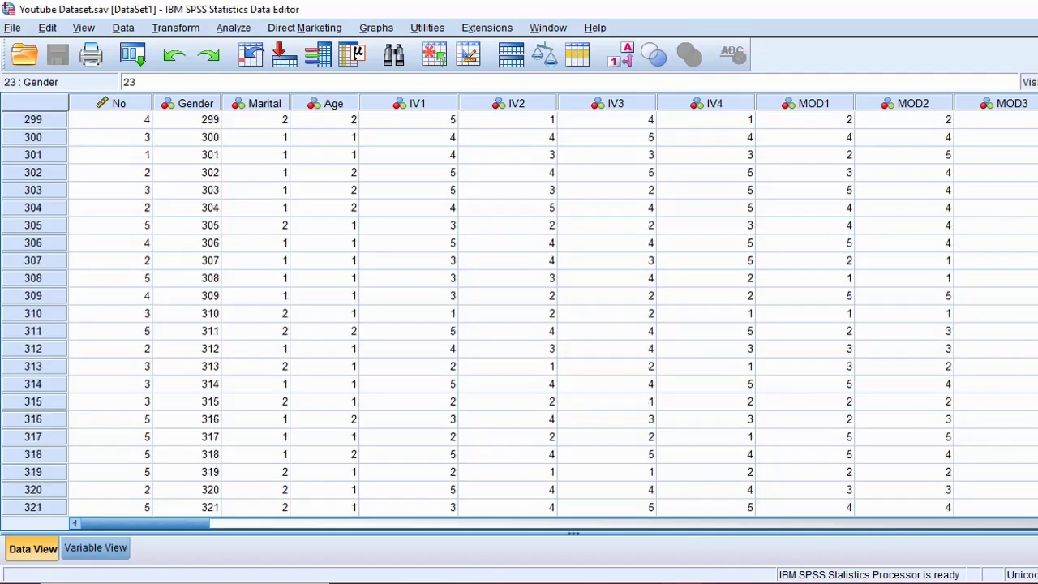
pyautogui.scroll(20, 519, 313)
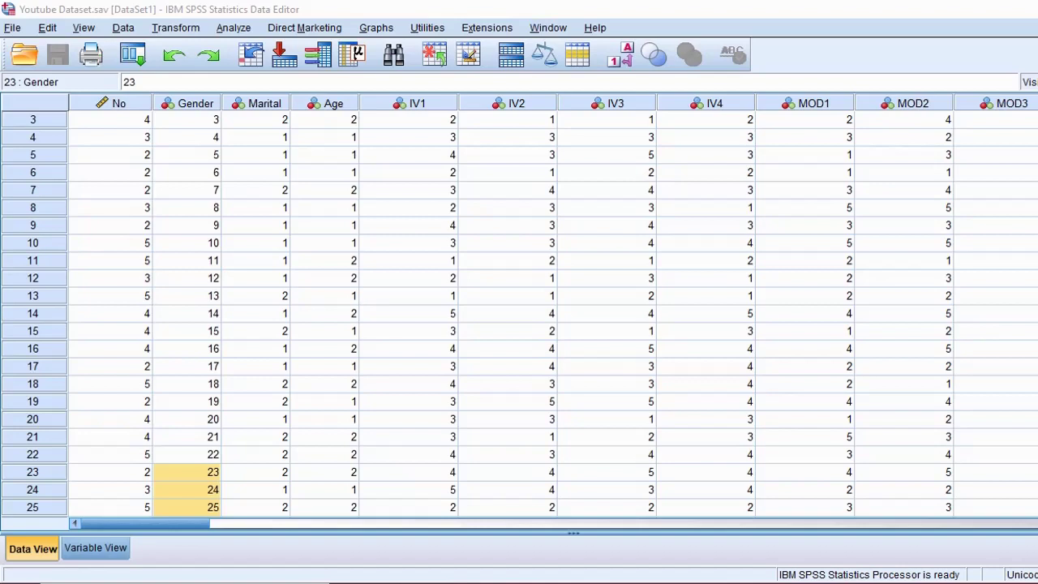
# Step: Review the Gender, Marital, Age and IV1 to IV4 columns and the remaining variables through DVB10, and return to SmartPLS
pyautogui.click(203, 108)
pyautogui.click(258, 103)
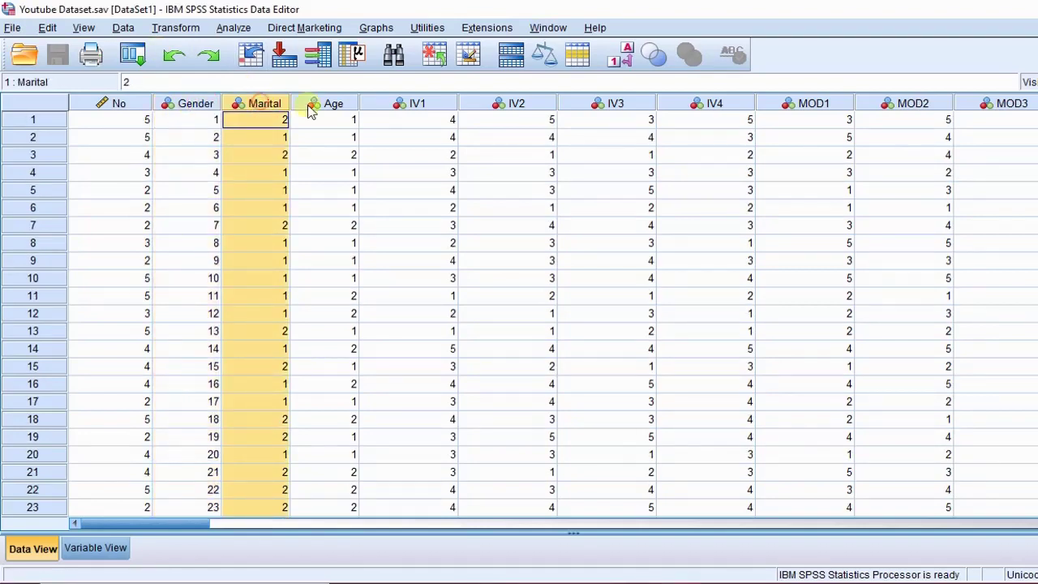
pyautogui.click(343, 107)
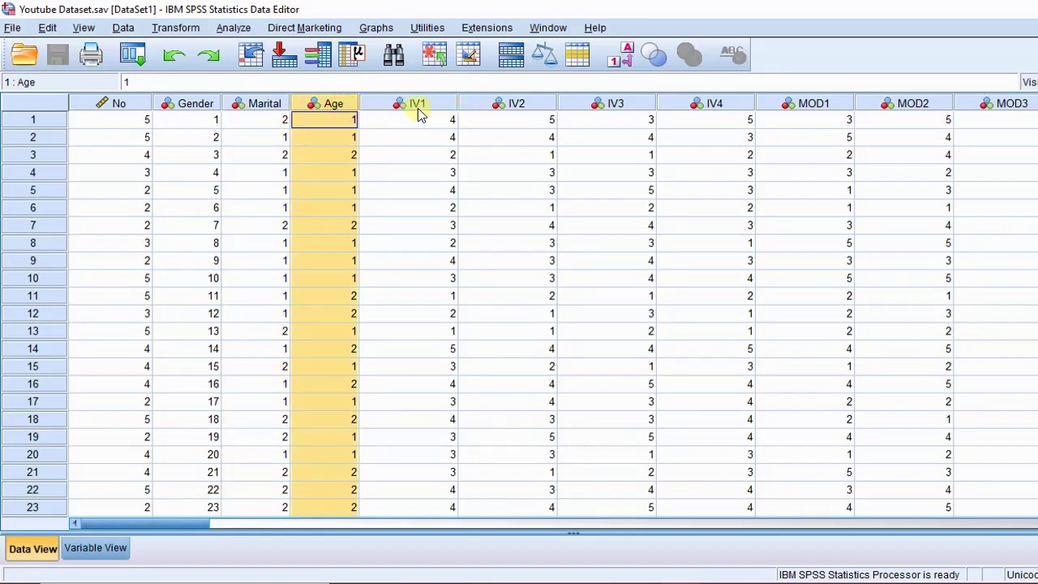
pyautogui.moveTo(418, 107); pyautogui.dragTo(695, 119)
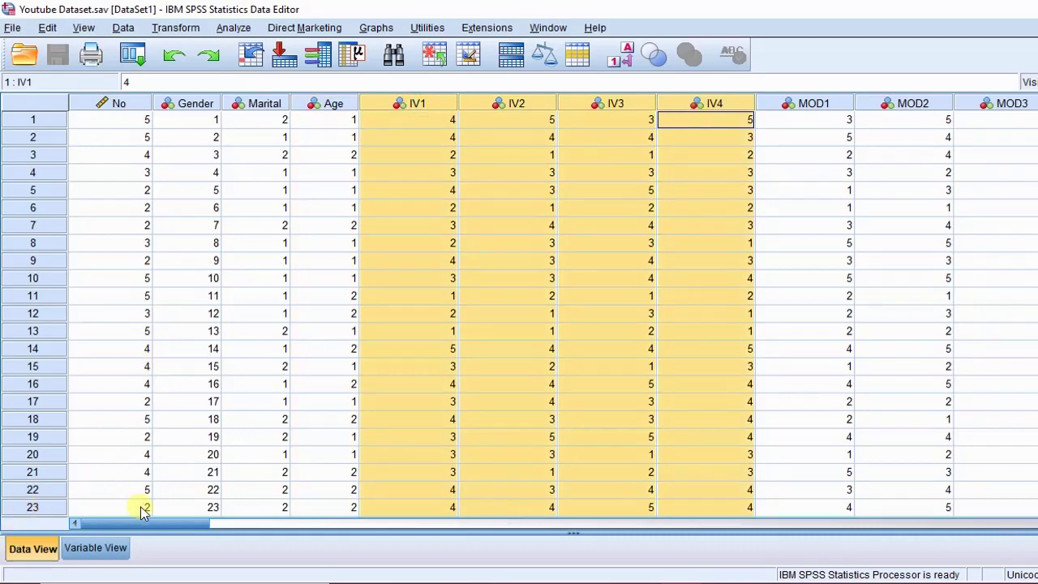
pyautogui.moveTo(144, 525); pyautogui.dragTo(276, 528)
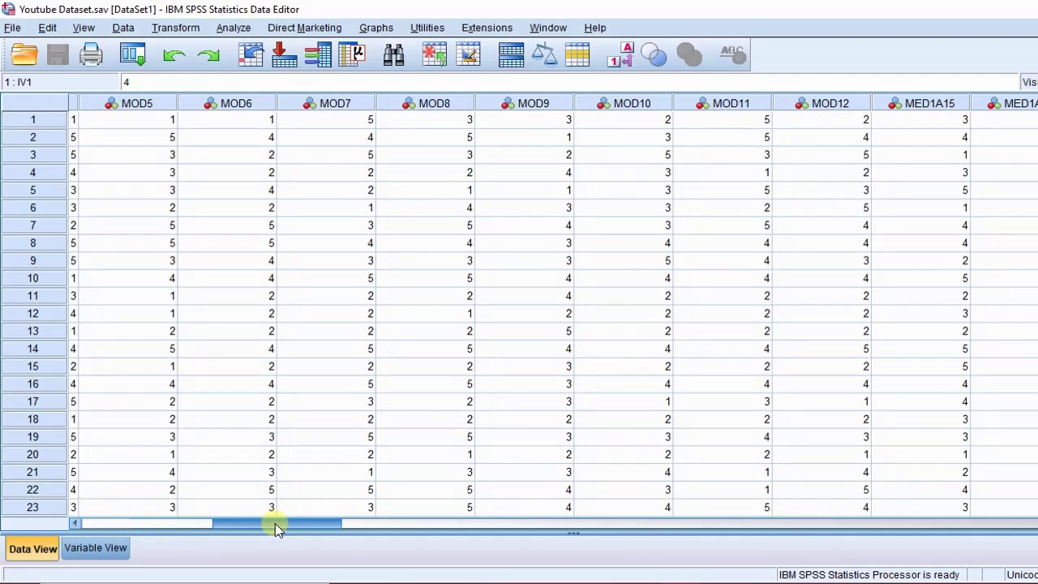
pyautogui.moveTo(276, 528); pyautogui.dragTo(994, 531)
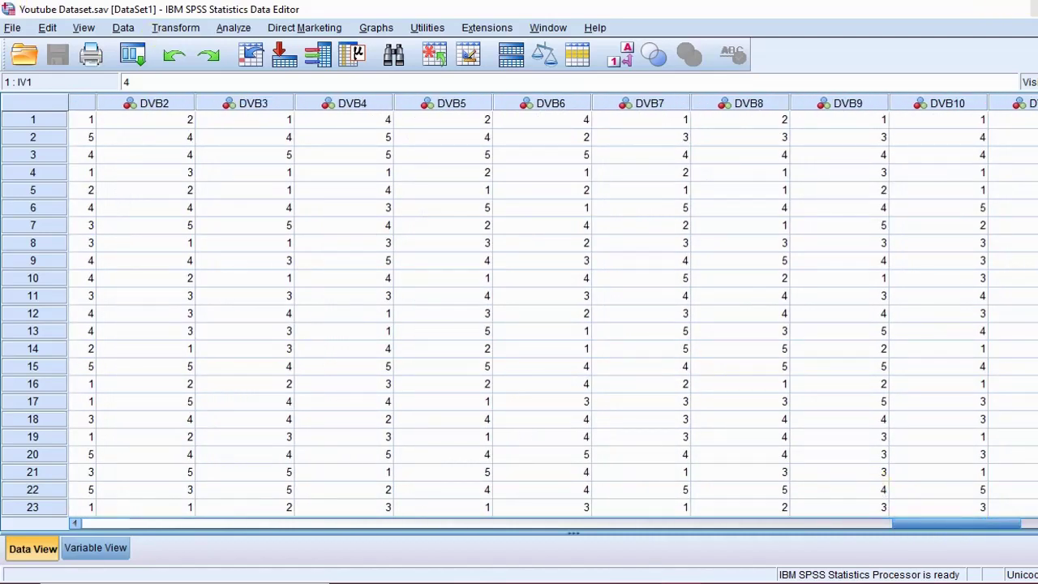
pyautogui.click(1034, 8)
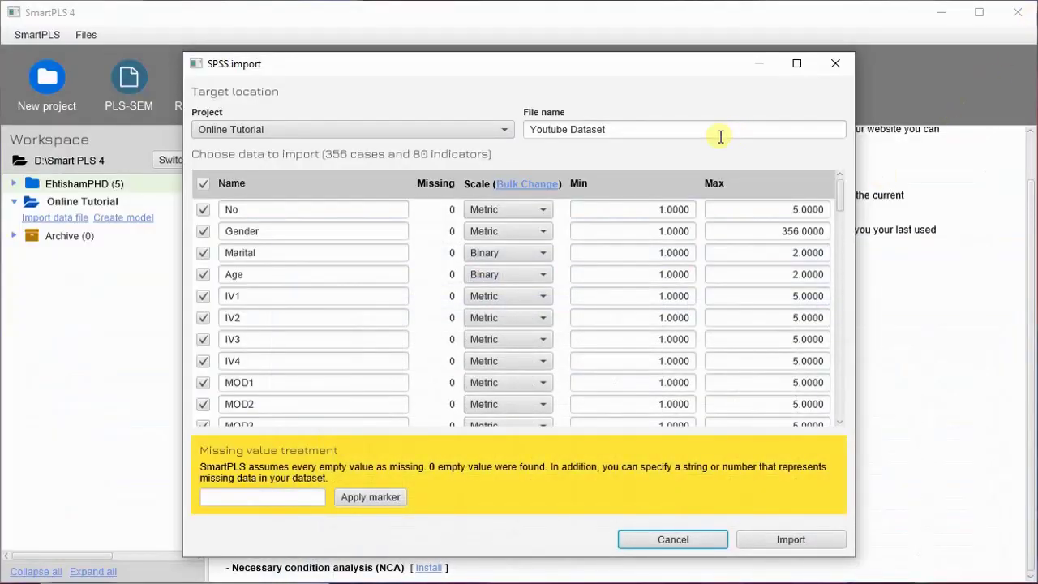
# Step: Examine the names, scale types and value ranges of the No, Gender, Marital and Age indicators in the SPSS import
pyautogui.moveTo(527, 71); pyautogui.dragTo(528, 54)
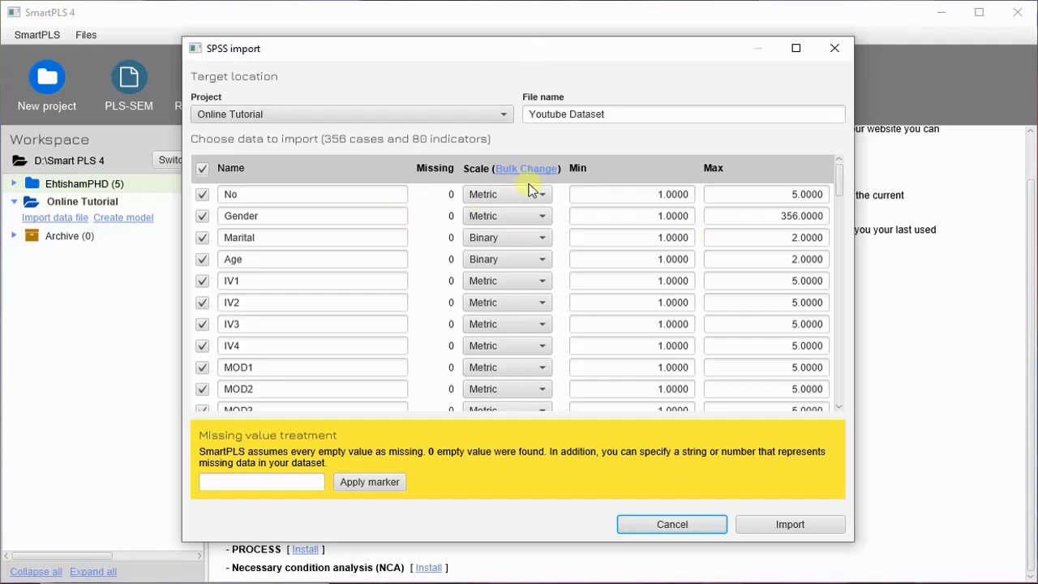
pyautogui.moveTo(470, 53); pyautogui.dragTo(468, 41)
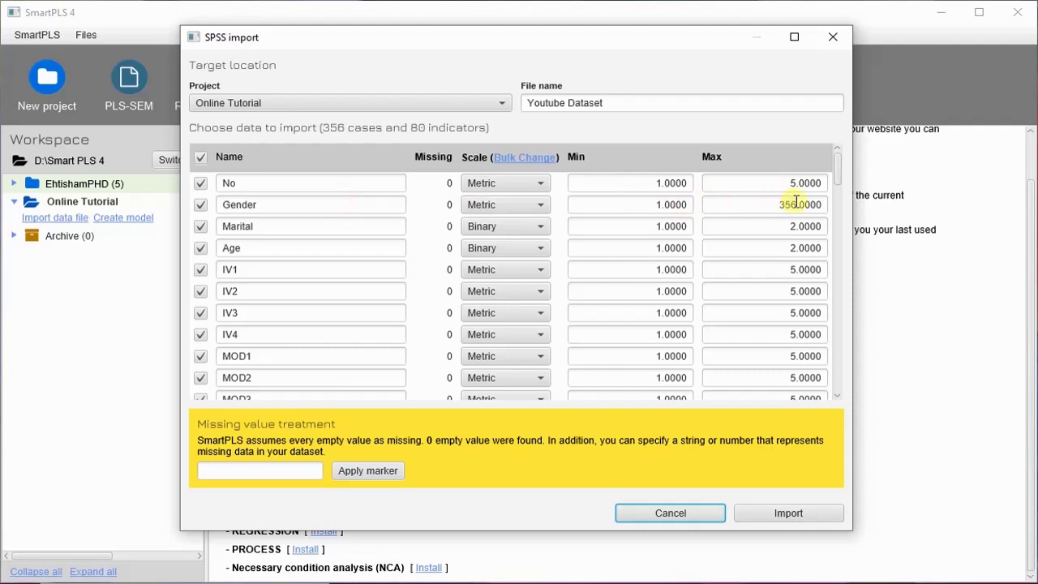
pyautogui.doubleClick(264, 204)
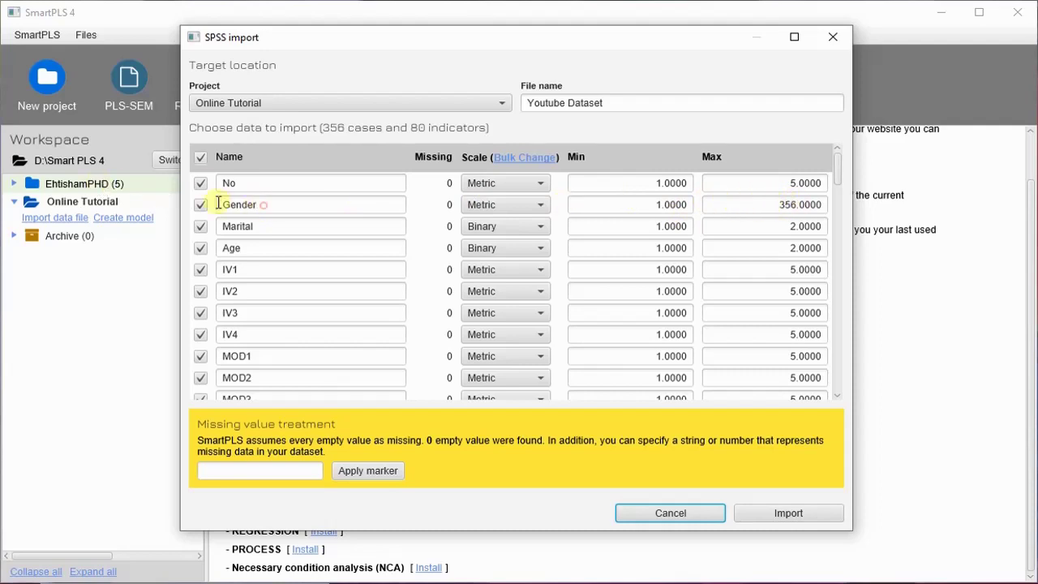
pyautogui.click(273, 187)
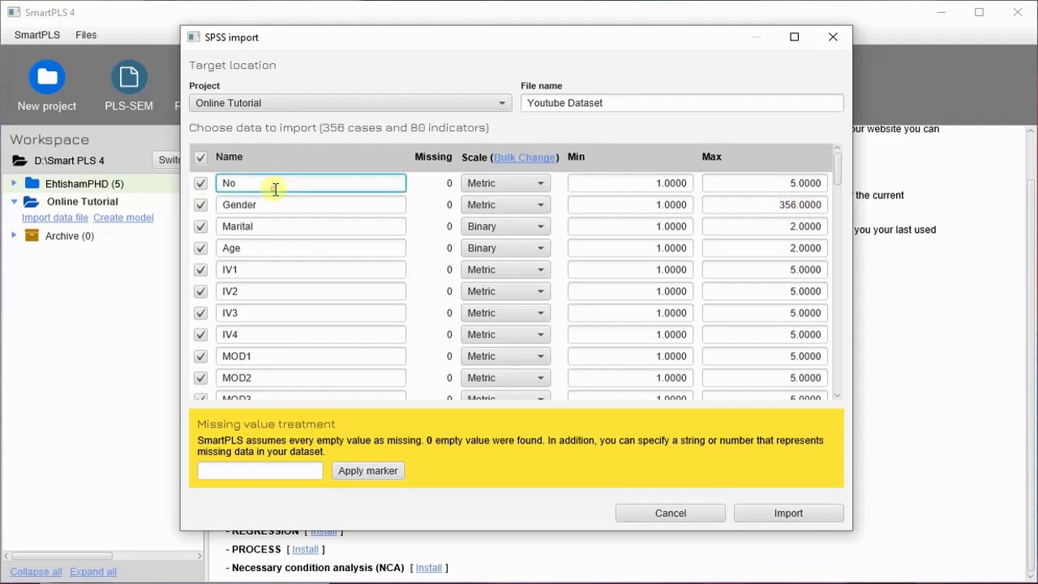
pyautogui.doubleClick(229, 184)
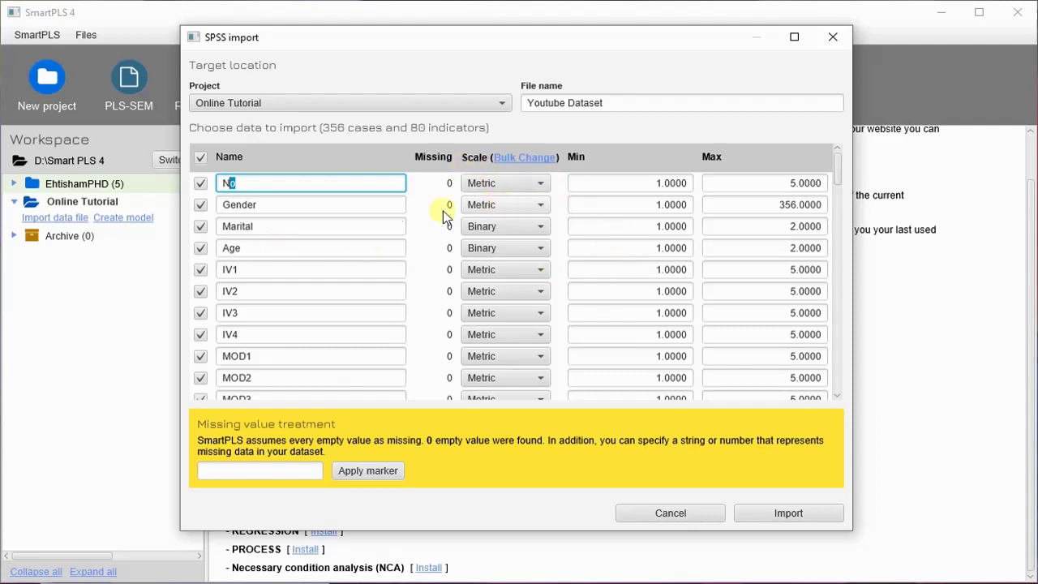
pyautogui.click(514, 208)
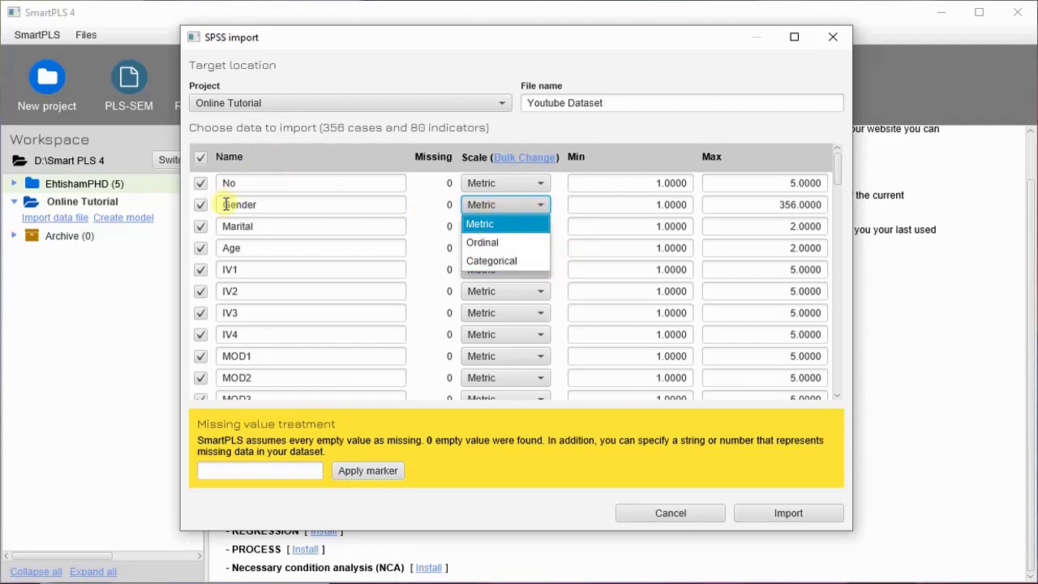
pyautogui.click(256, 229)
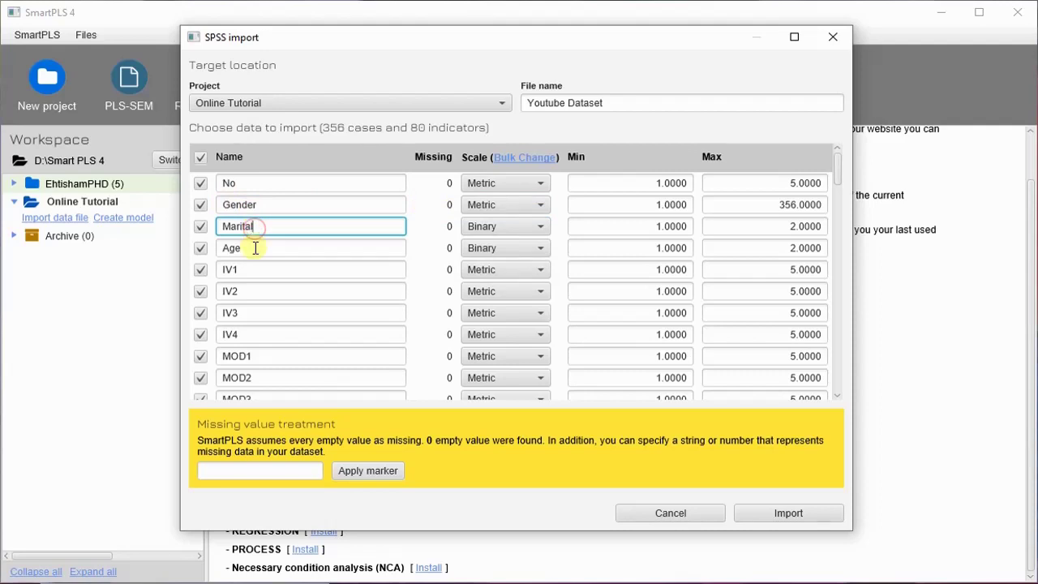
pyautogui.click(253, 247)
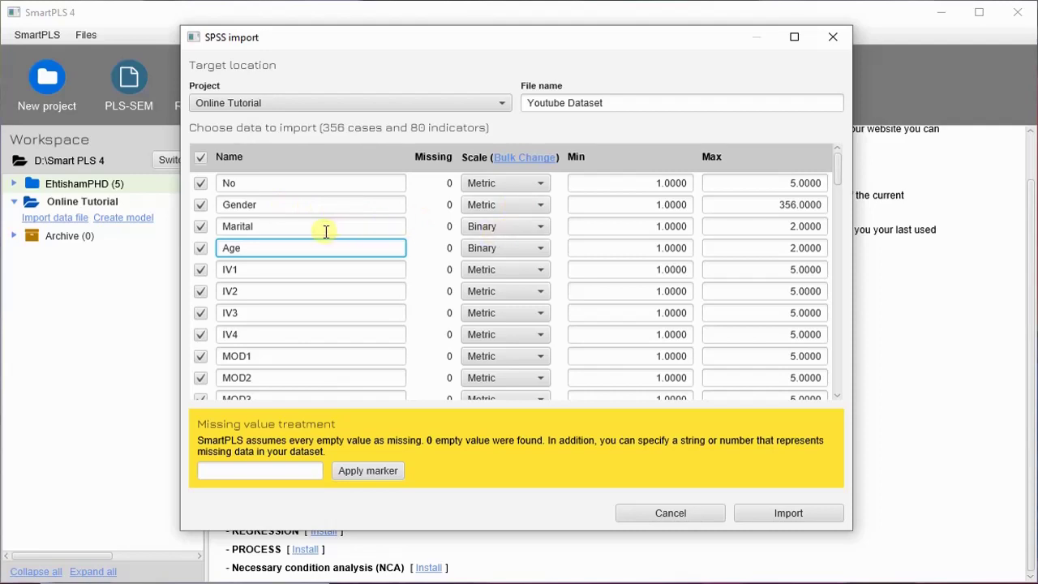
pyautogui.doubleClick(332, 204)
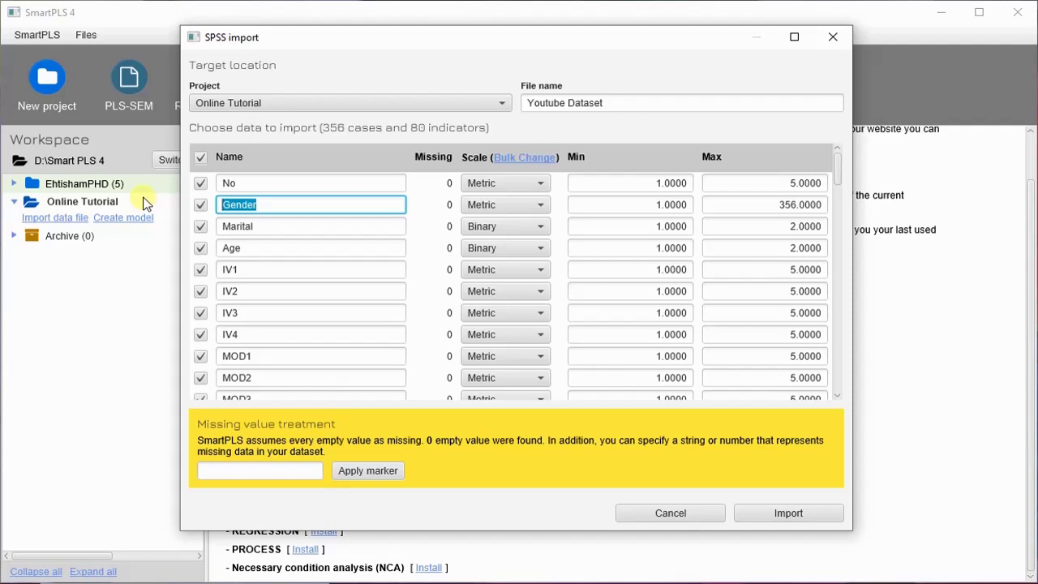
pyautogui.write('No')
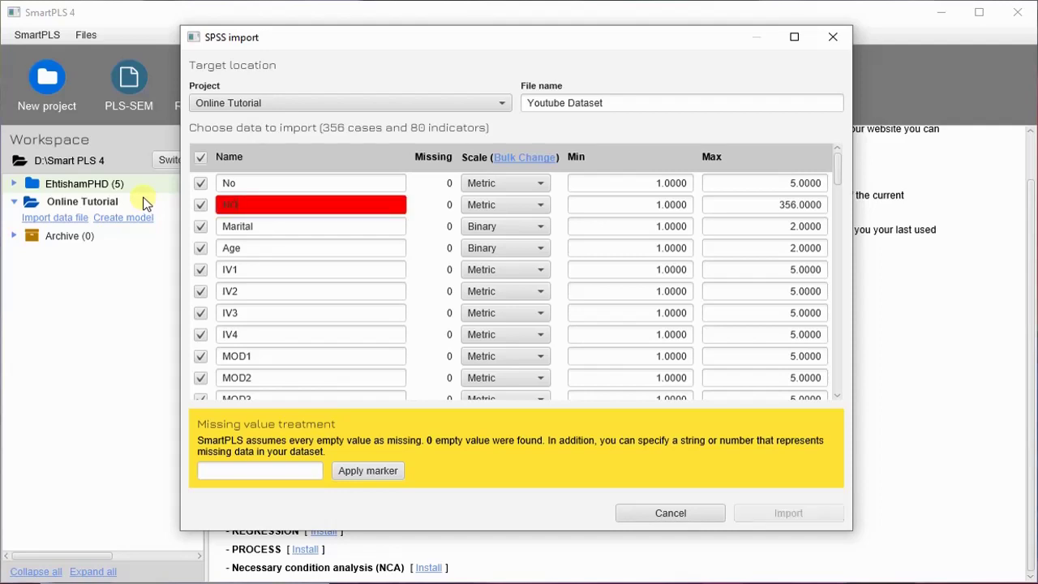
pyautogui.press('Escape')
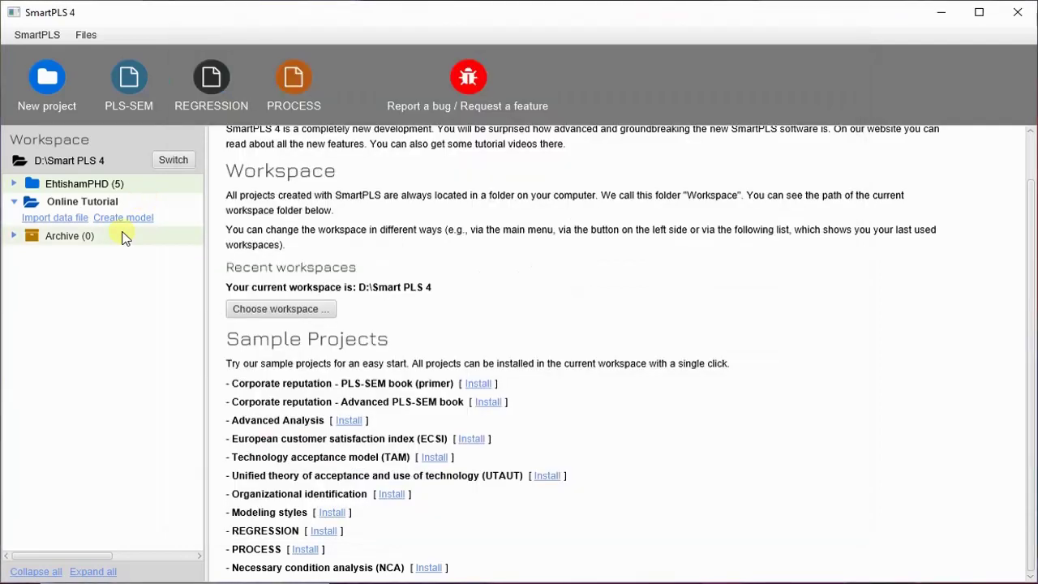
# Step: Start the data import into the Online Tutorial project again with the SPSS version of Youtube Dataset, keeping NO on the Metric scale
pyautogui.click(52, 221)
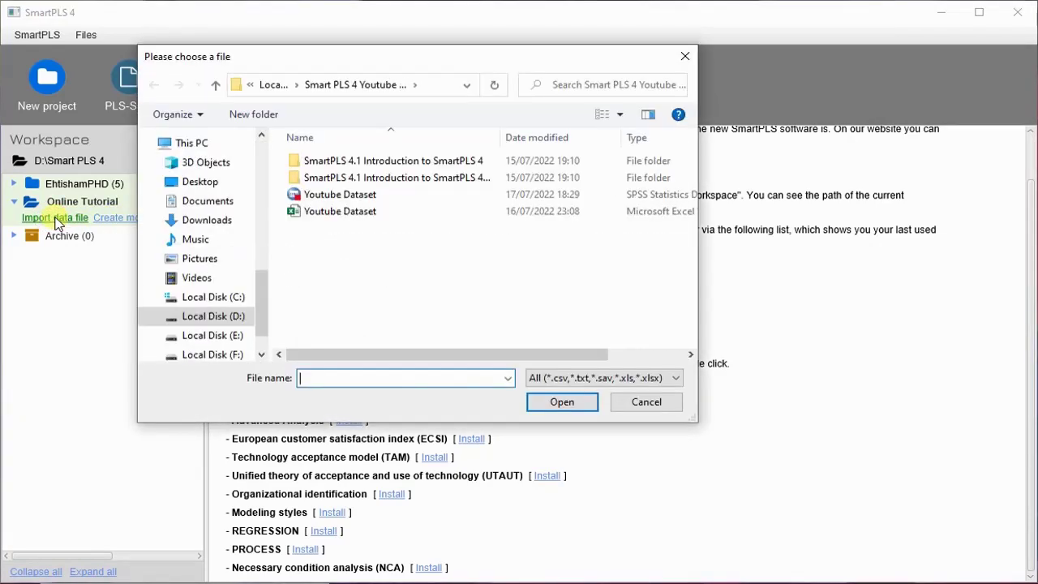
pyautogui.doubleClick(370, 194)
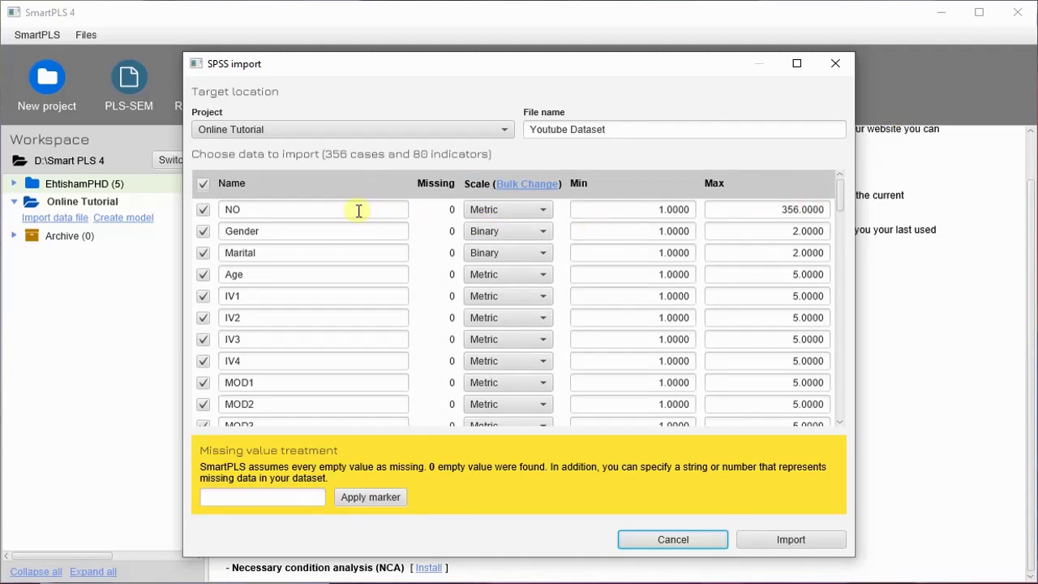
pyautogui.click(541, 212)
pyautogui.click(532, 226)
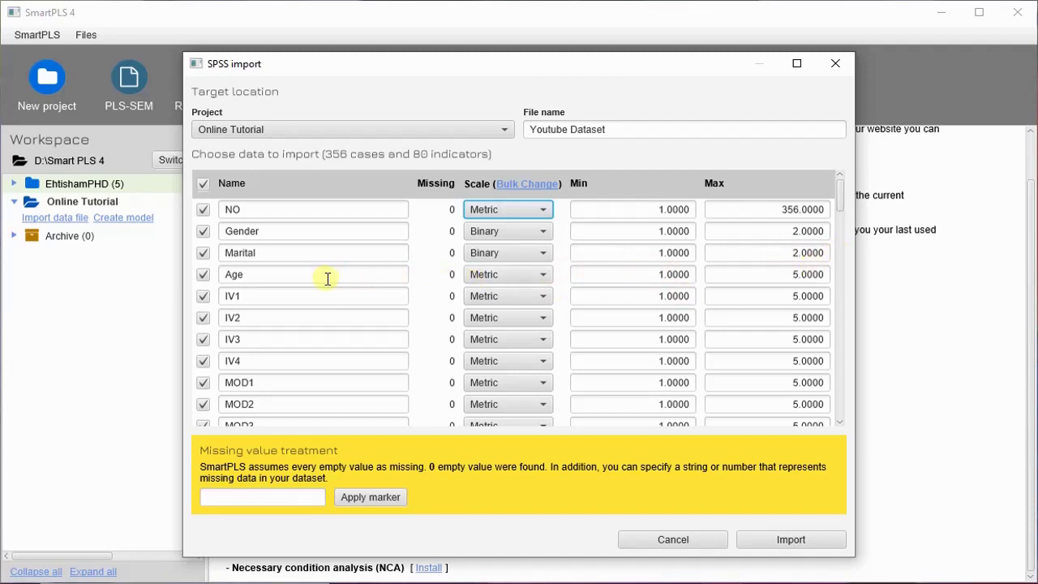
# Step: Set the scale of the Age indicator to Categorical and the scales of IV1 and IV2 to Ordinal
pyautogui.click(529, 273)
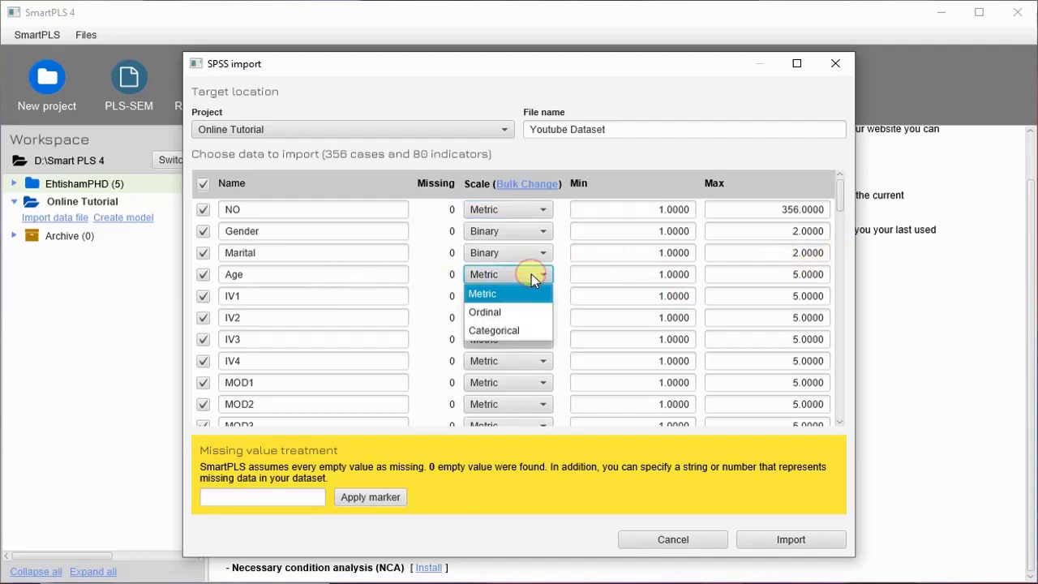
pyautogui.click(533, 330)
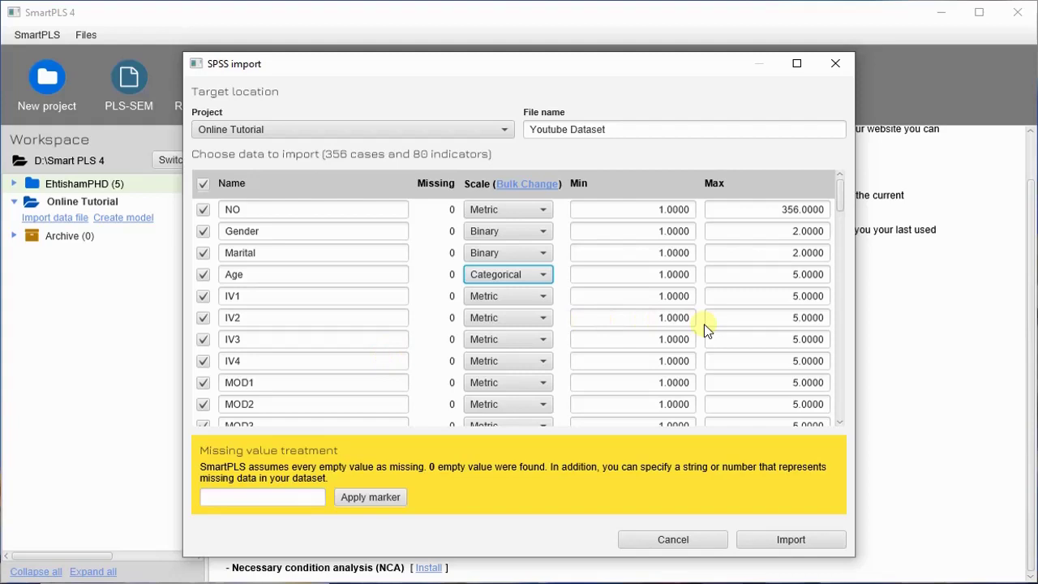
pyautogui.click(540, 296)
pyautogui.click(535, 333)
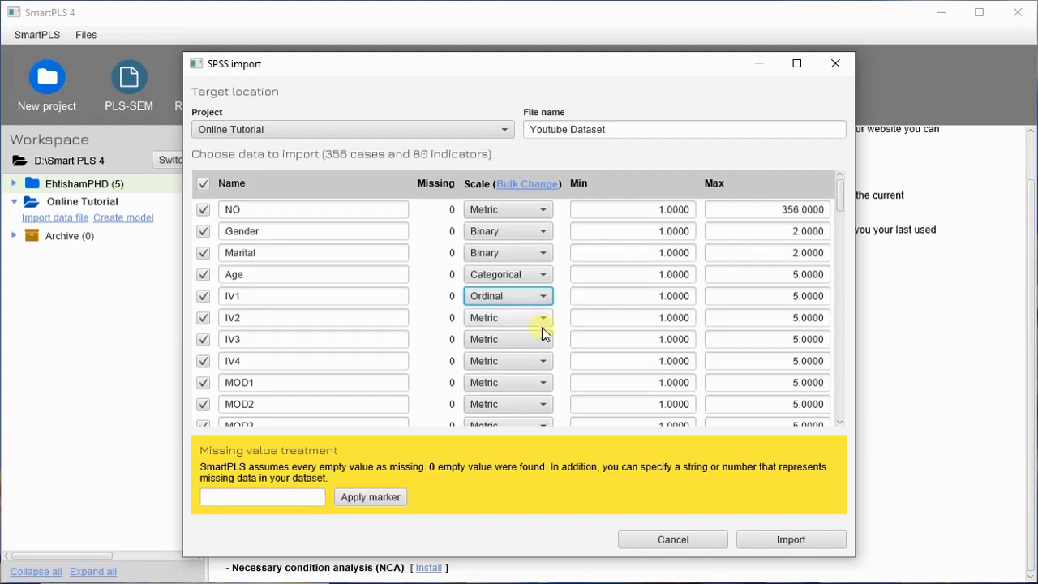
pyautogui.click(538, 320)
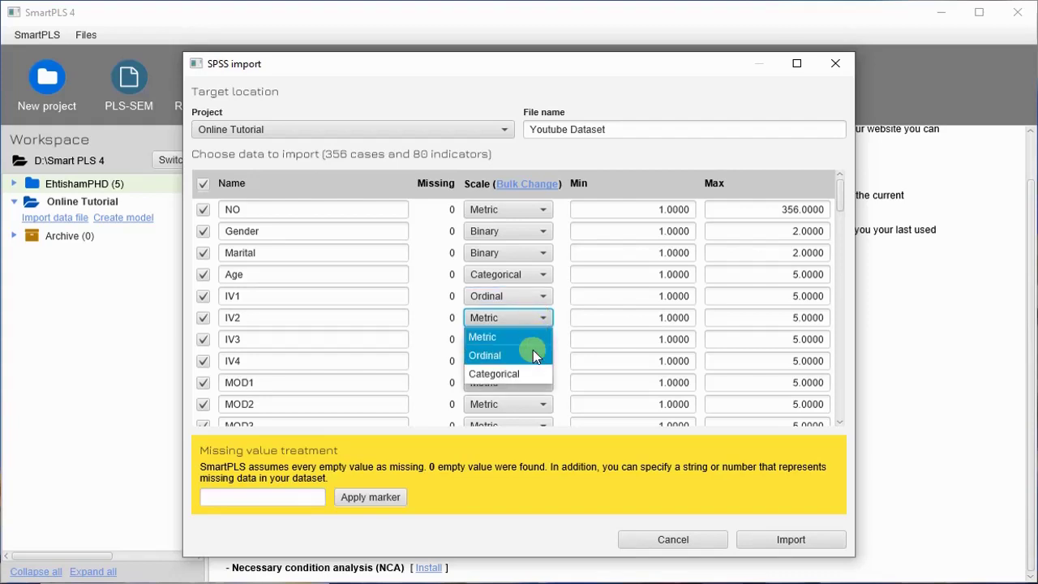
pyautogui.click(529, 357)
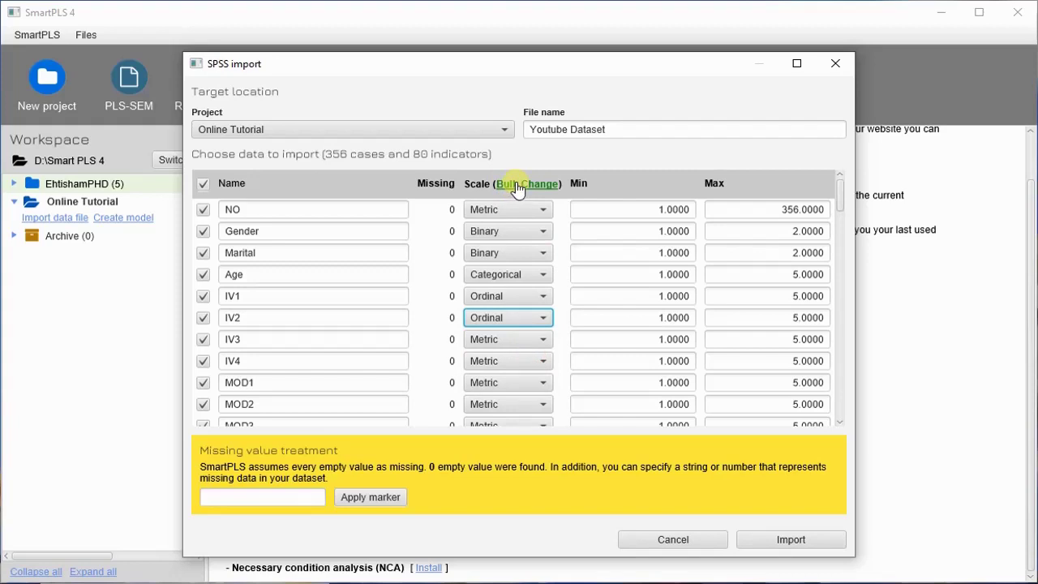
# Step: Look through the scale types and value ranges of the remaining indicators down to DVB13
pyautogui.scroll(-10, 507, 329)
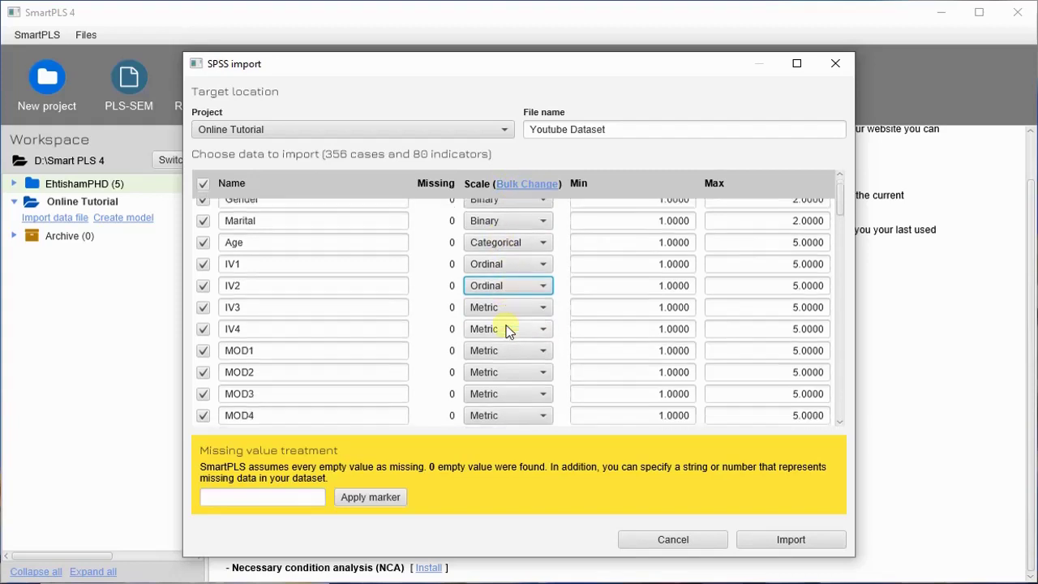
pyautogui.scroll(-5, 507, 328)
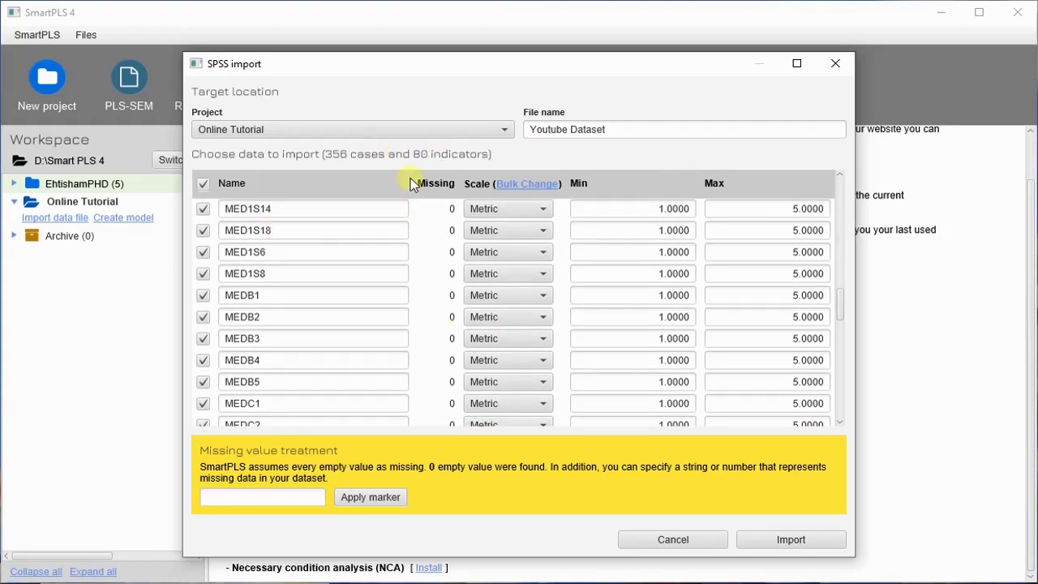
pyautogui.scroll(15, 542, 362)
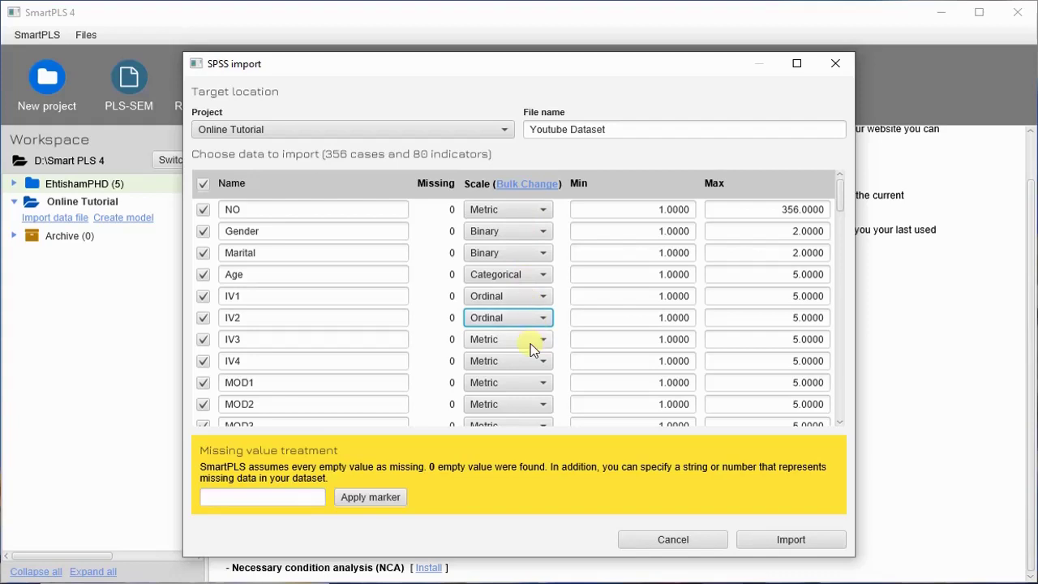
pyautogui.scroll(-20, 533, 348)
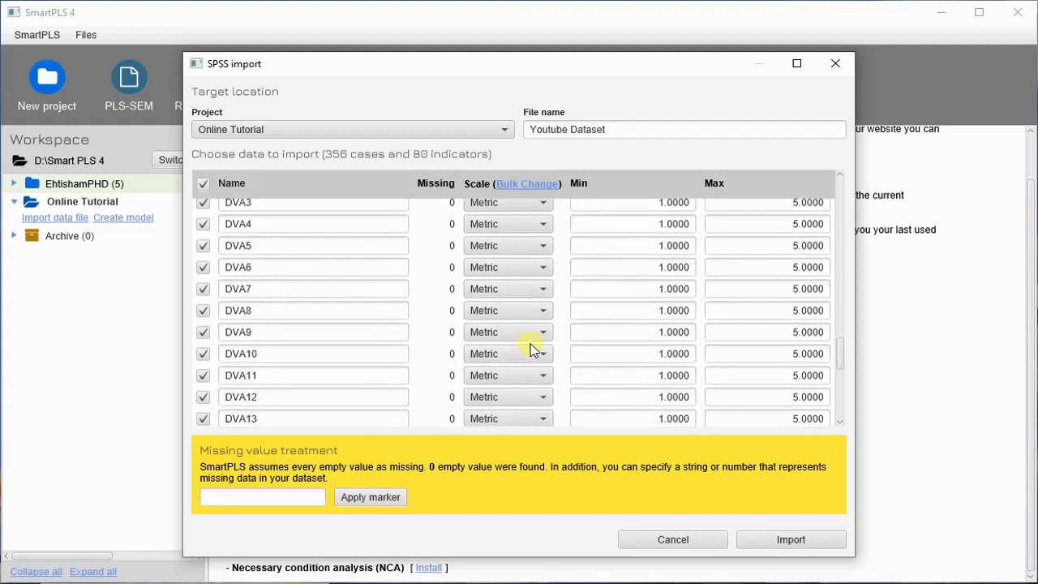
pyautogui.scroll(-5, 533, 350)
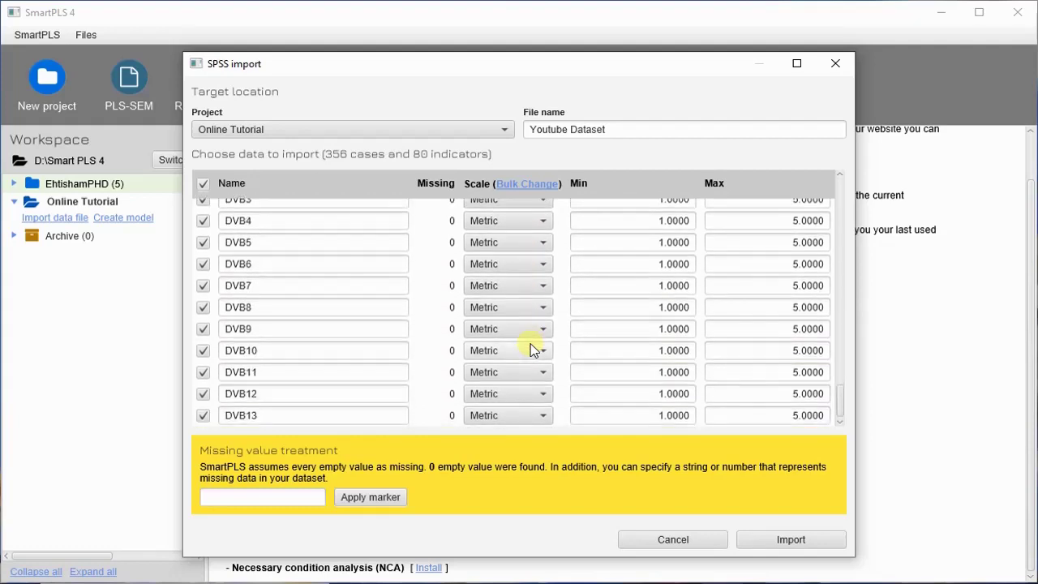
pyautogui.scroll(12, 534, 350)
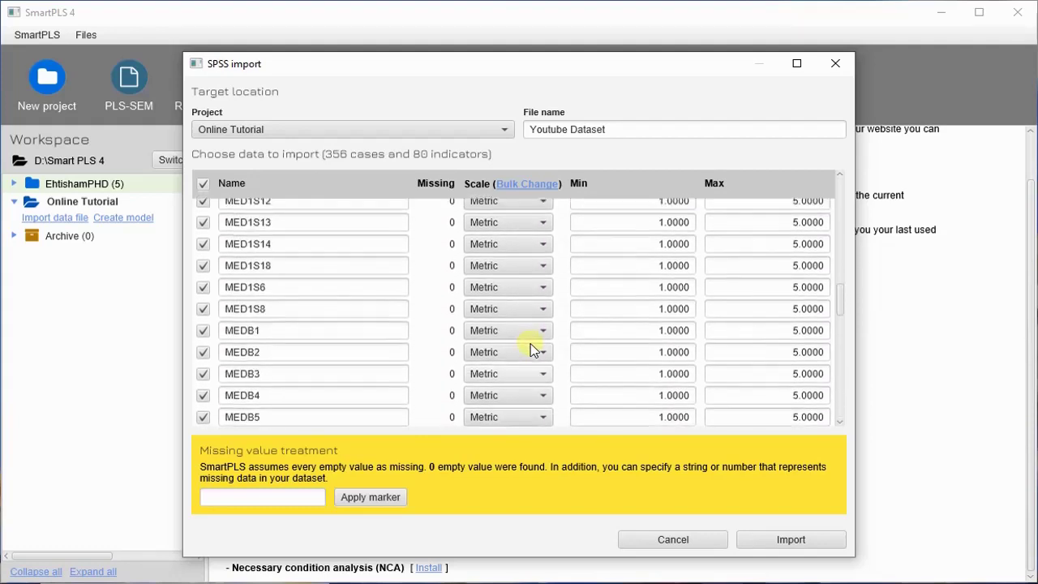
pyautogui.scroll(10, 533, 350)
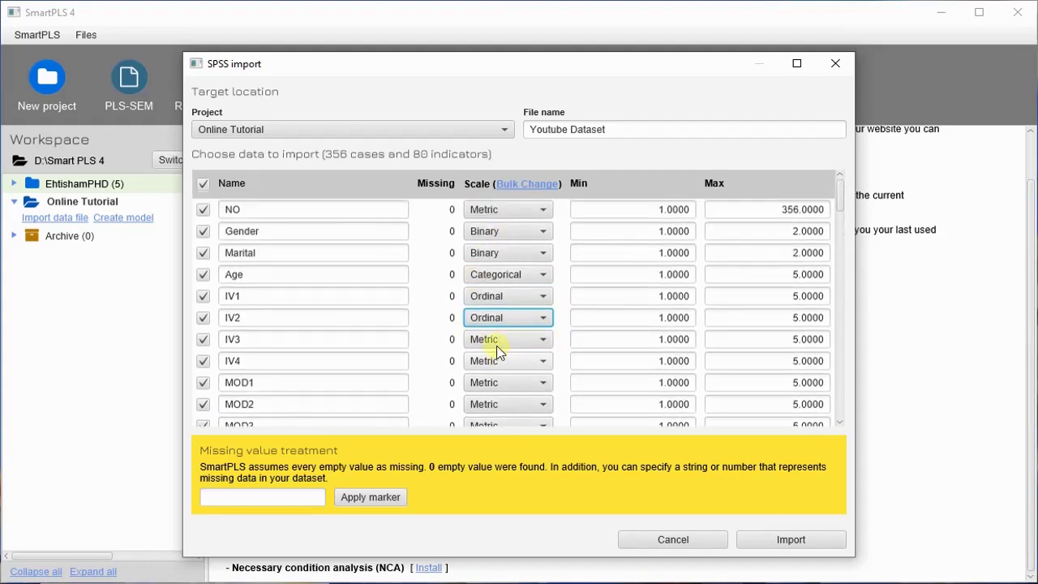
# Step: Bulk-change the scales of all indicators to Ordinal with a minimum of 1 and a maximum of 5
pyautogui.click(529, 184)
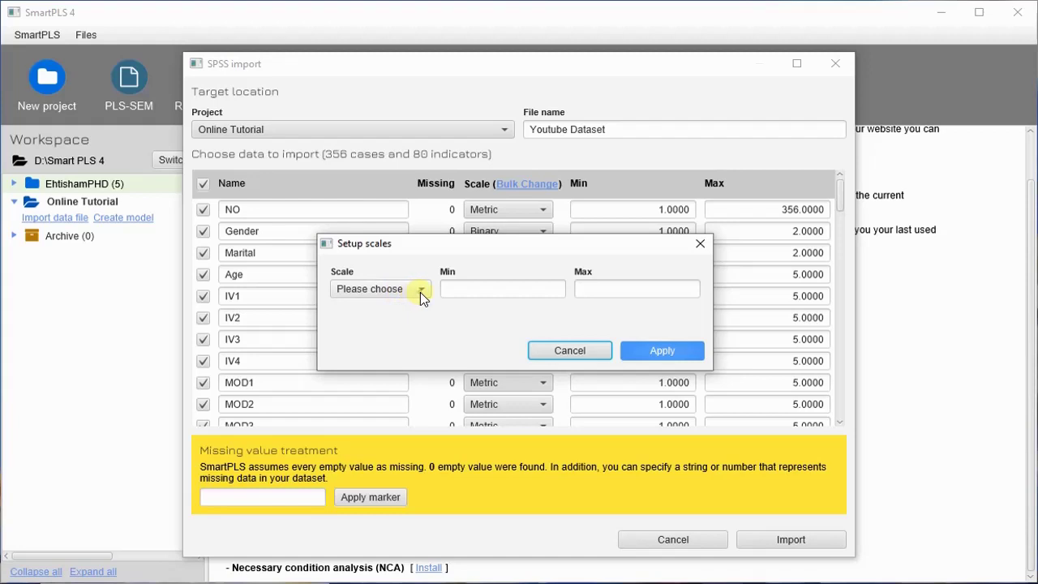
pyautogui.click(420, 292)
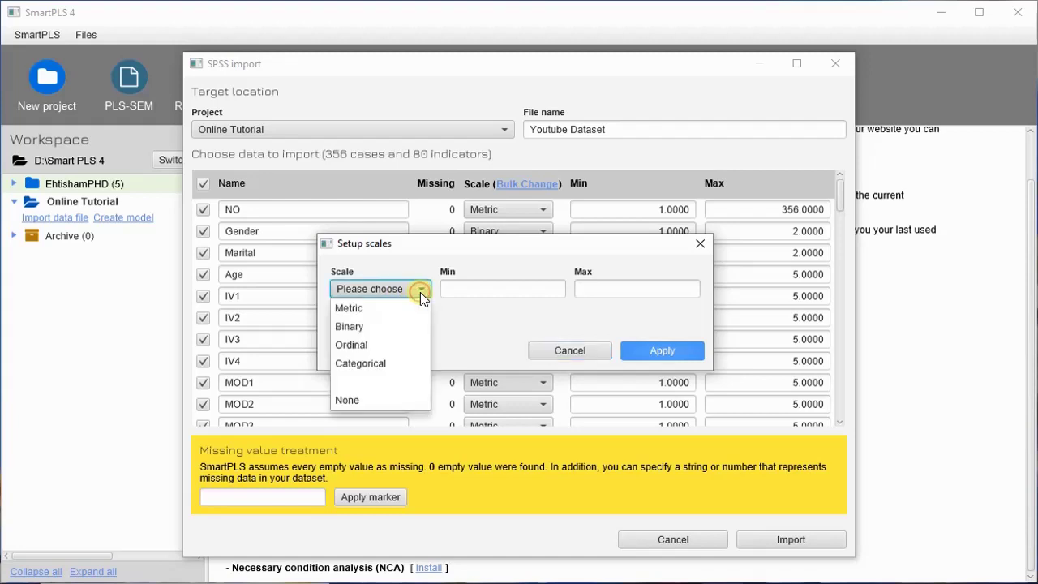
pyautogui.click(411, 347)
pyautogui.click(472, 293)
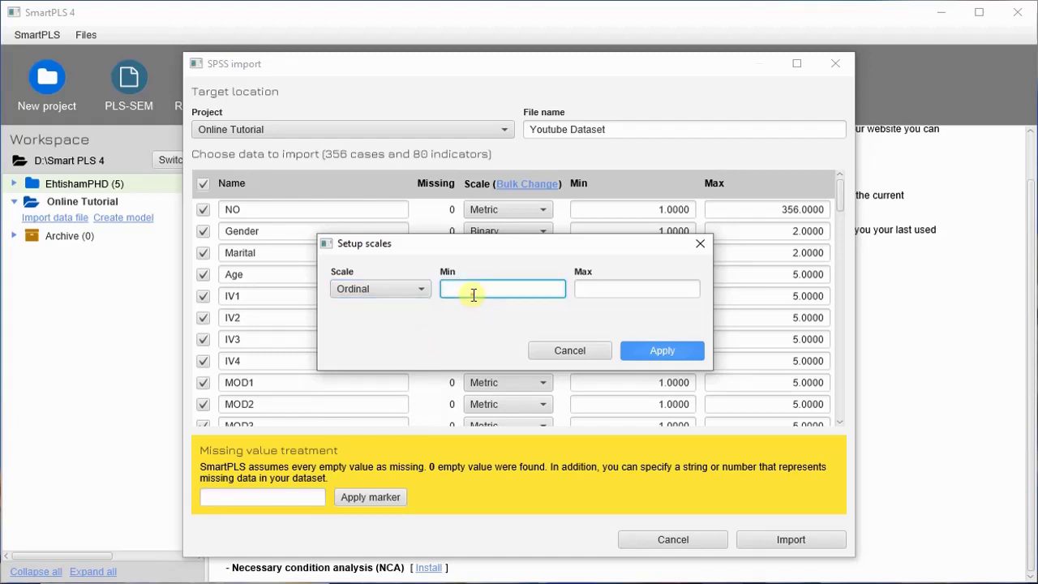
pyautogui.write('1')
pyautogui.click(610, 289)
pyautogui.write('5')
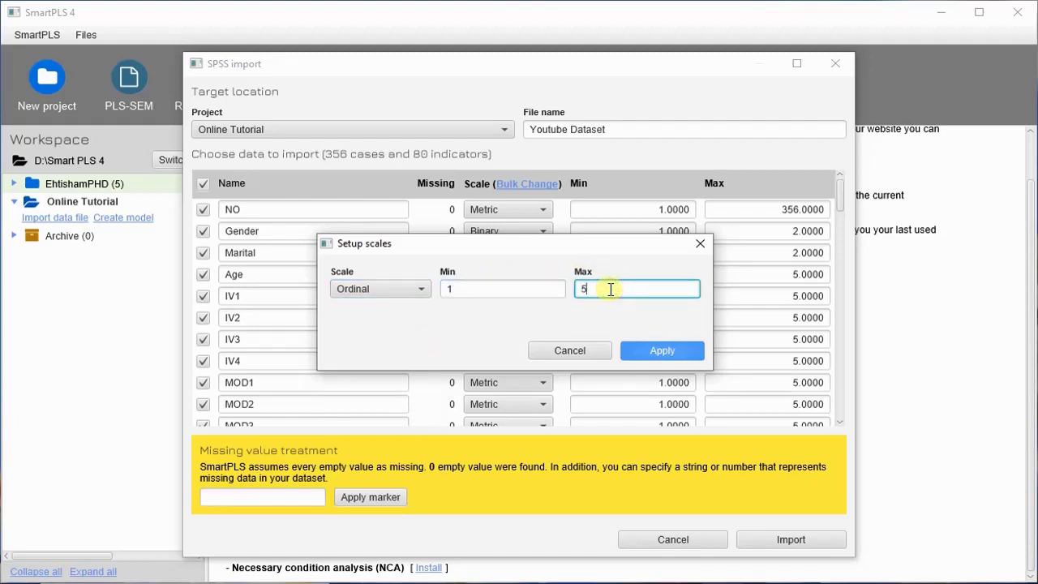
pyautogui.click(663, 350)
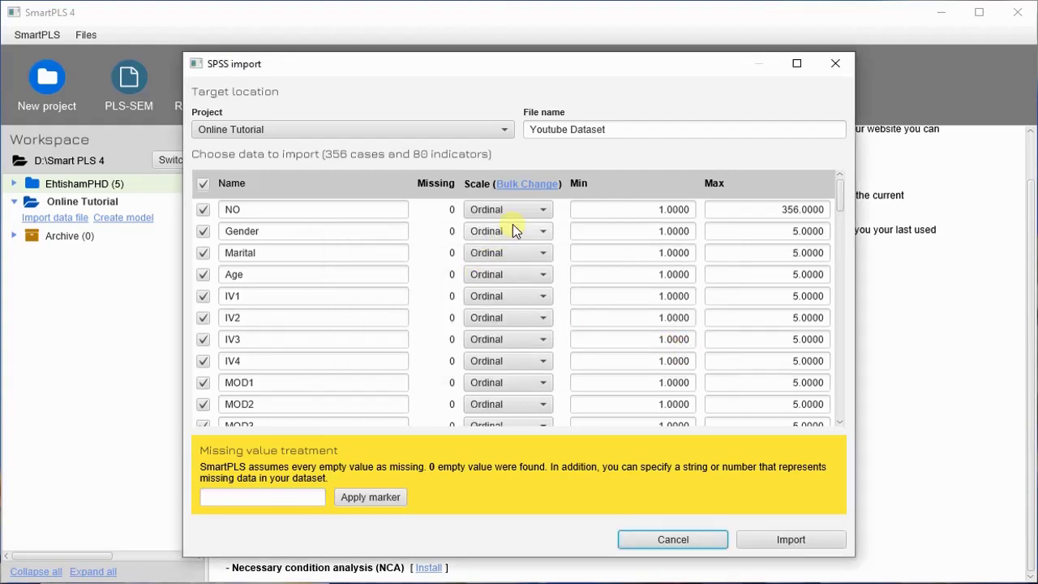
# Step: Check the scale types and the Min and Max values across the indicator list after the bulk change
pyautogui.scroll(-3, 505, 264)
pyautogui.scroll(3, 498, 297)
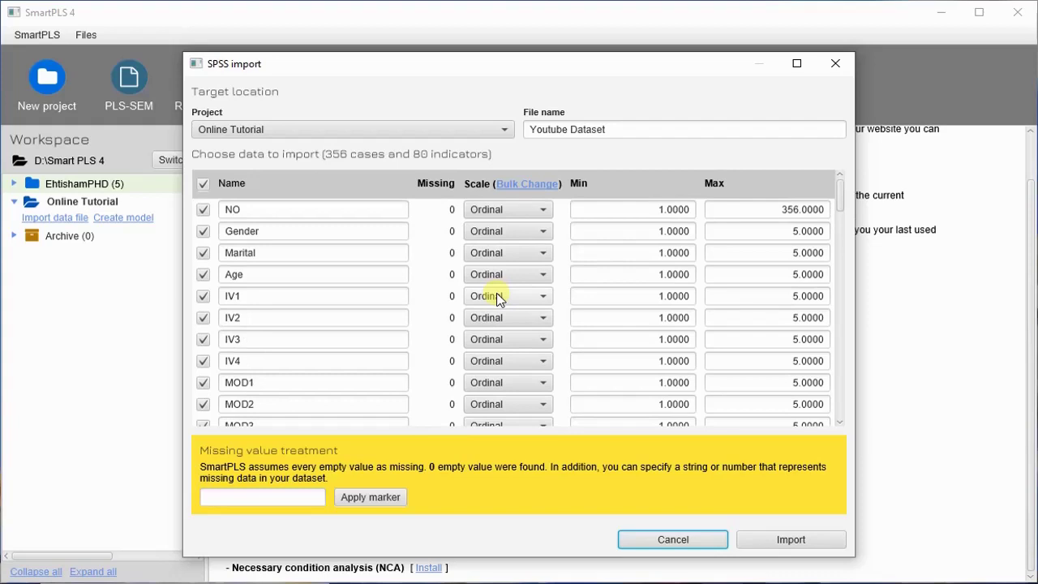
pyautogui.scroll(-15, 498, 298)
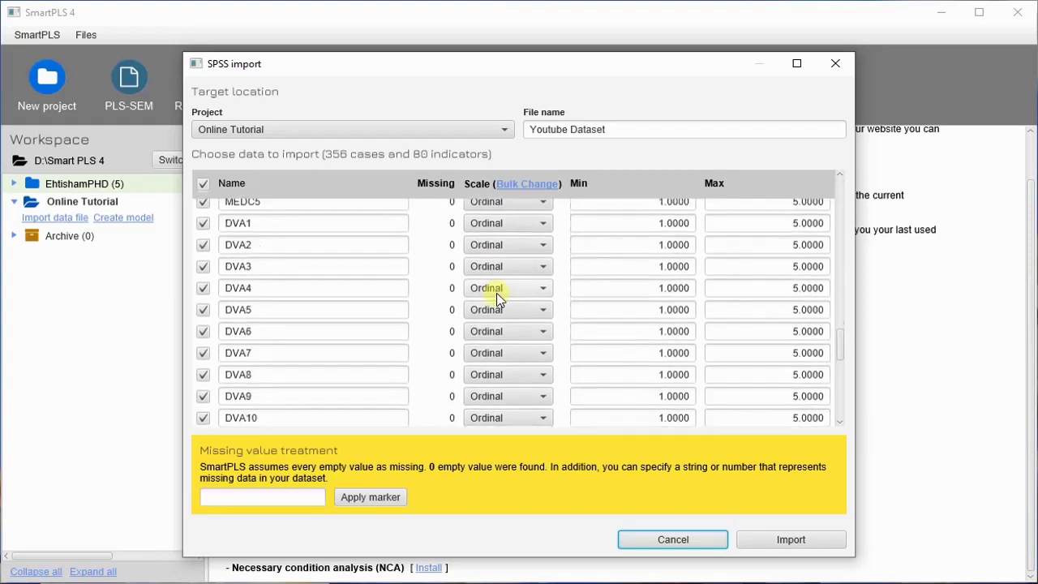
pyautogui.scroll(-1, 498, 298)
pyautogui.scroll(10, 498, 299)
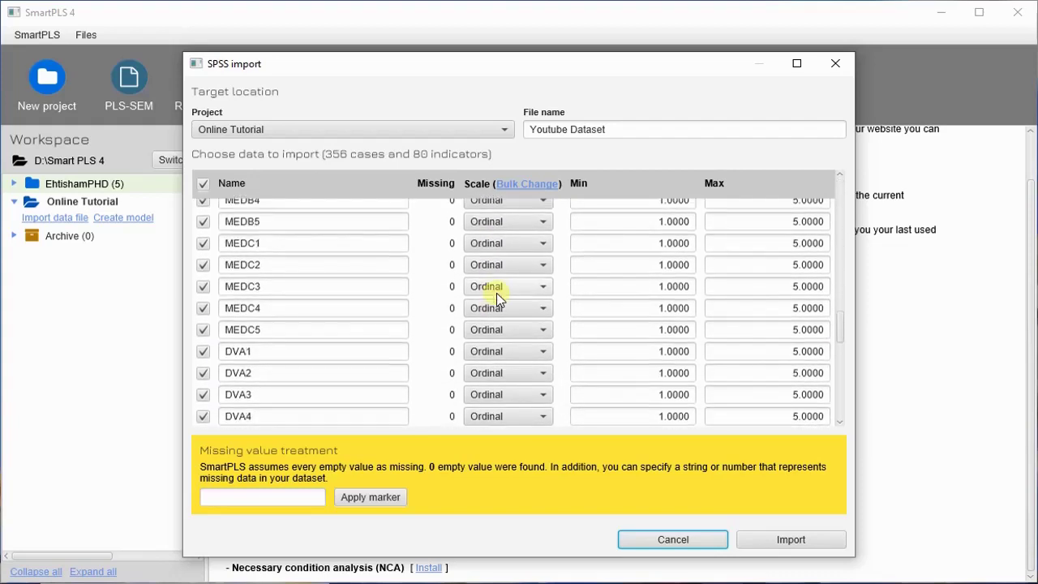
pyautogui.scroll(2, 498, 298)
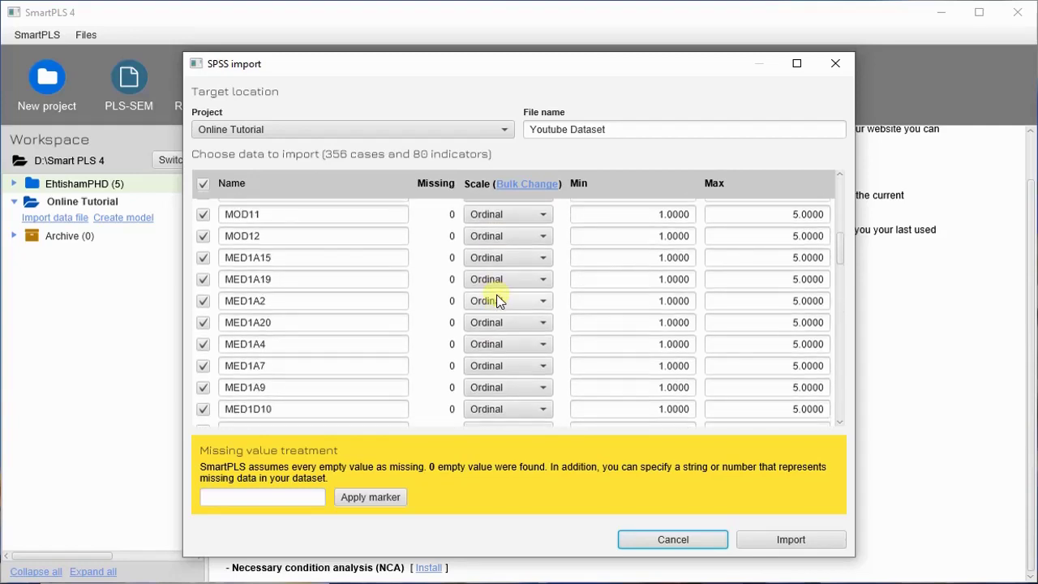
pyautogui.scroll(6, 498, 300)
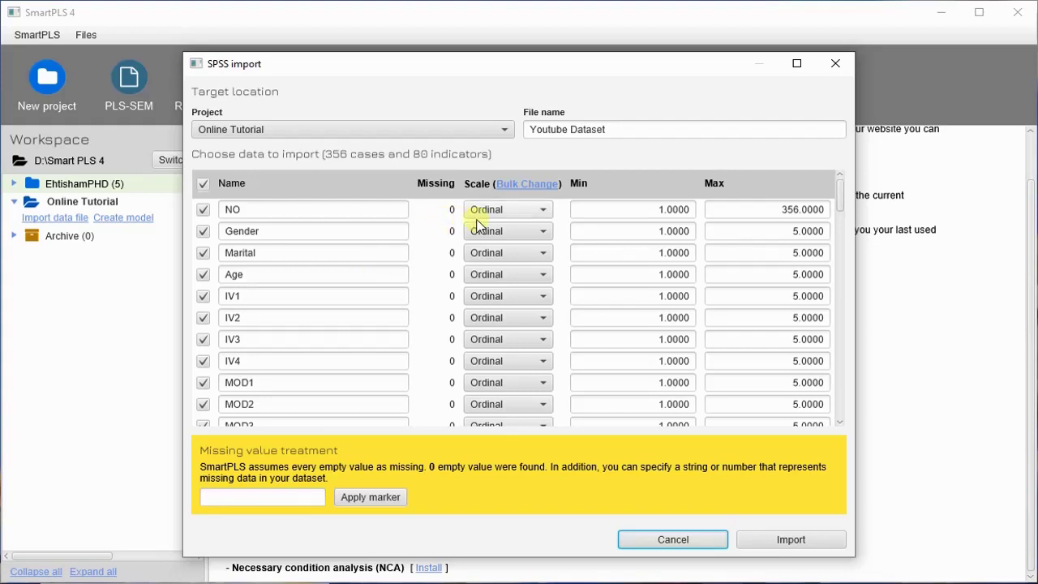
# Step: Set the scale of NO to Metric, Gender and Marital to Binary, and Age to Categorical
pyautogui.click(523, 209)
pyautogui.click(527, 229)
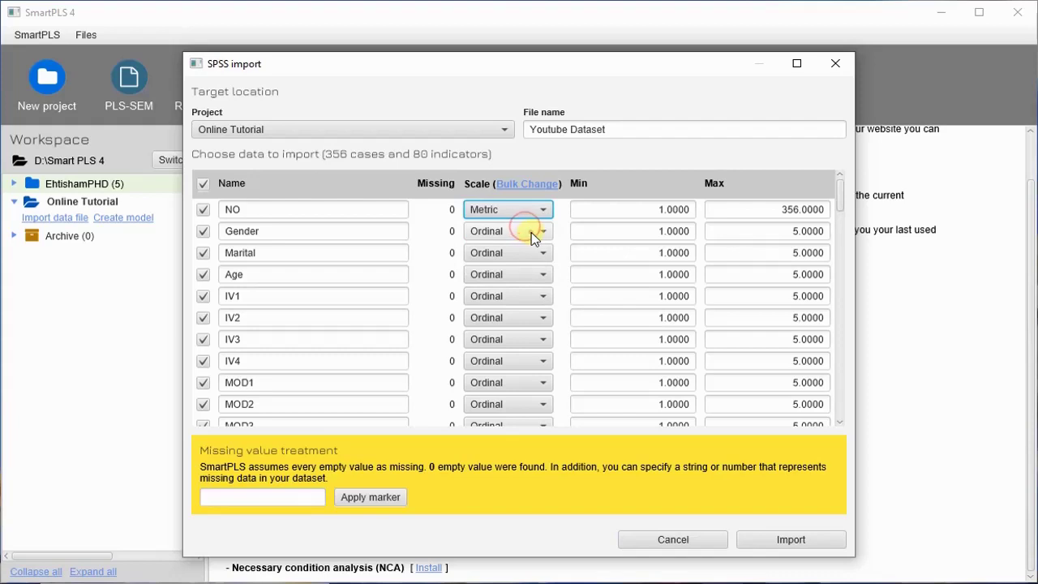
pyautogui.click(531, 232)
pyautogui.click(523, 251)
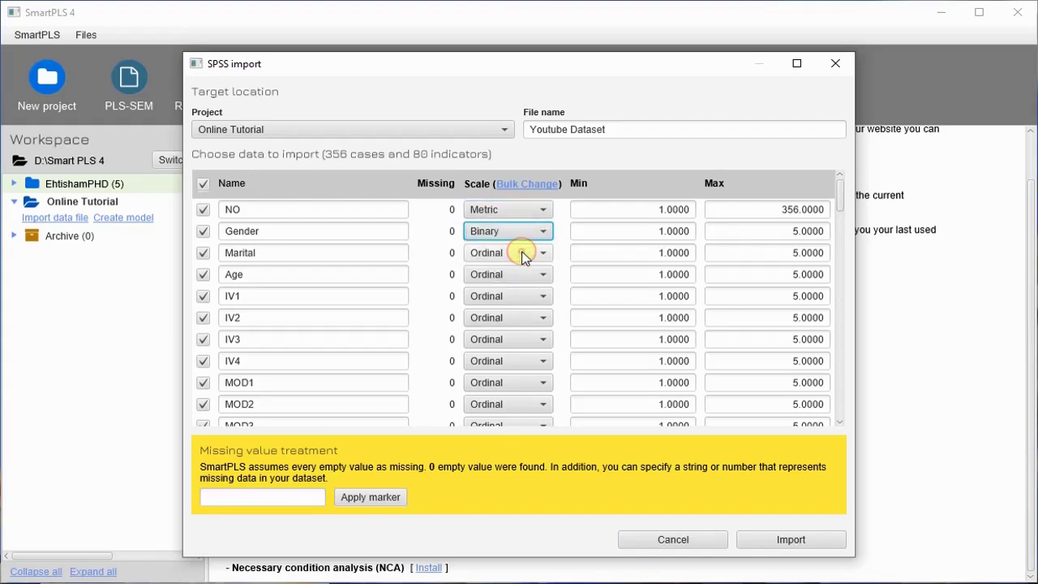
pyautogui.click(522, 252)
pyautogui.click(522, 274)
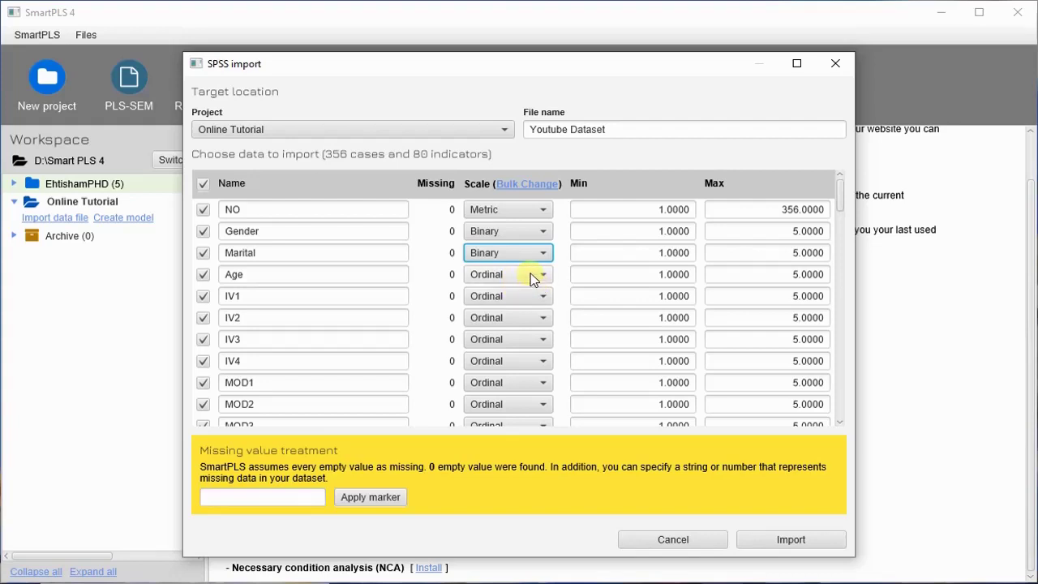
pyautogui.click(532, 275)
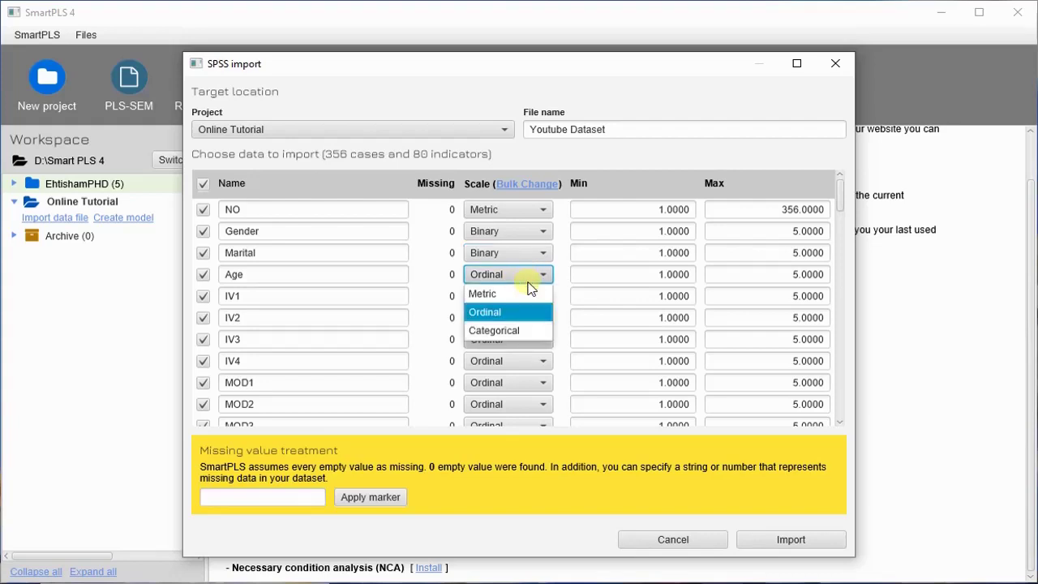
pyautogui.click(523, 329)
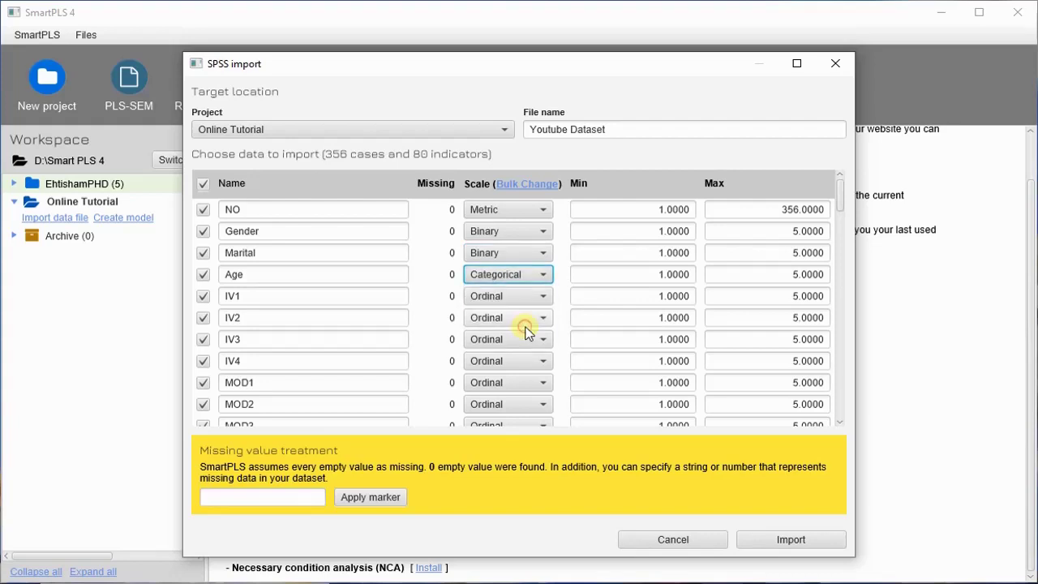
pyautogui.moveTo(790, 231); pyautogui.dragTo(808, 231)
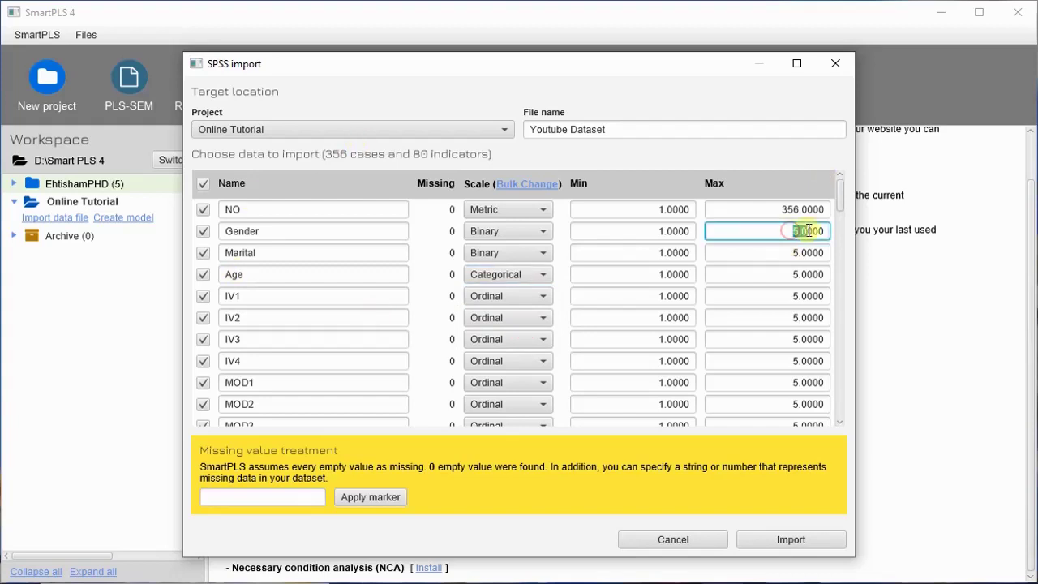
pyautogui.click(758, 273)
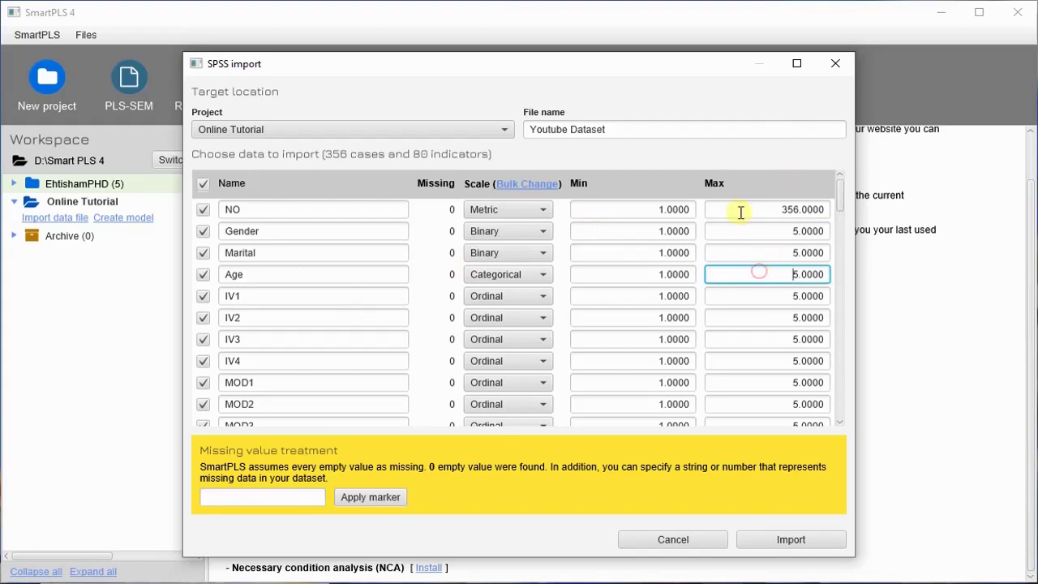
# Step: Set the maximum value of both the Gender and Marital indicators to 2
pyautogui.click(773, 231)
pyautogui.click(800, 230)
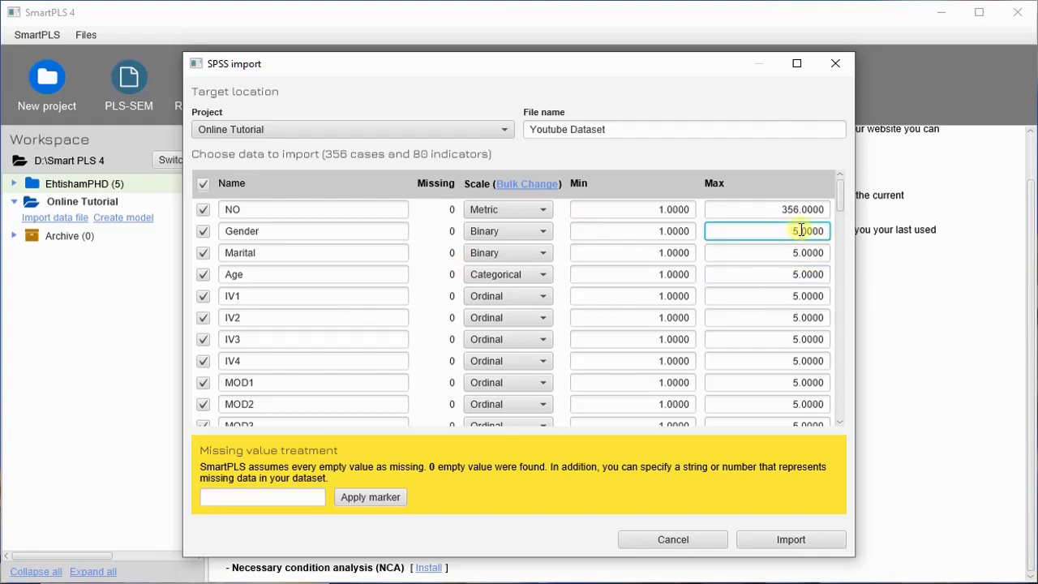
pyautogui.moveTo(786, 232); pyautogui.dragTo(799, 233)
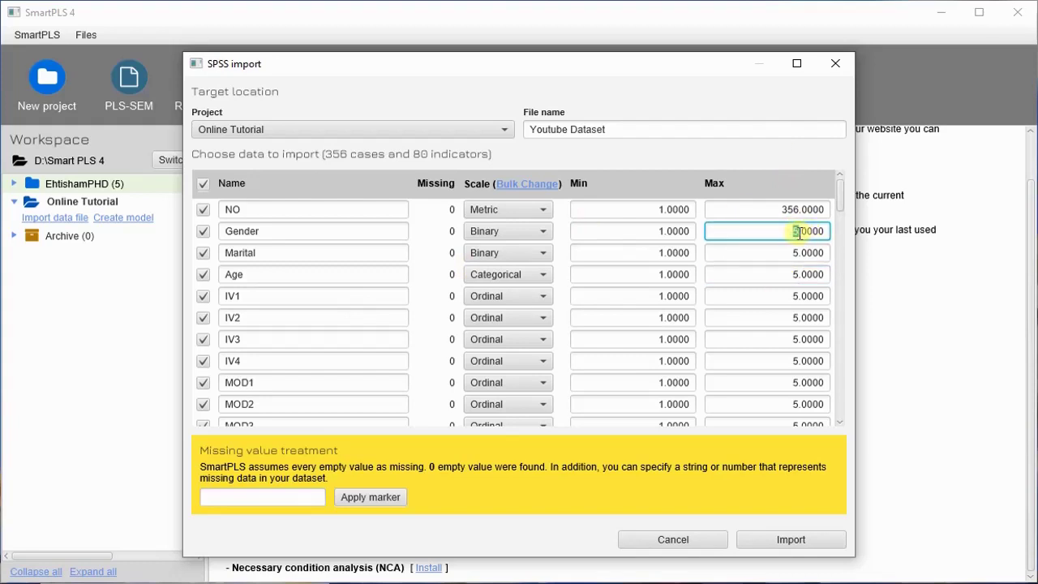
pyautogui.write('2')
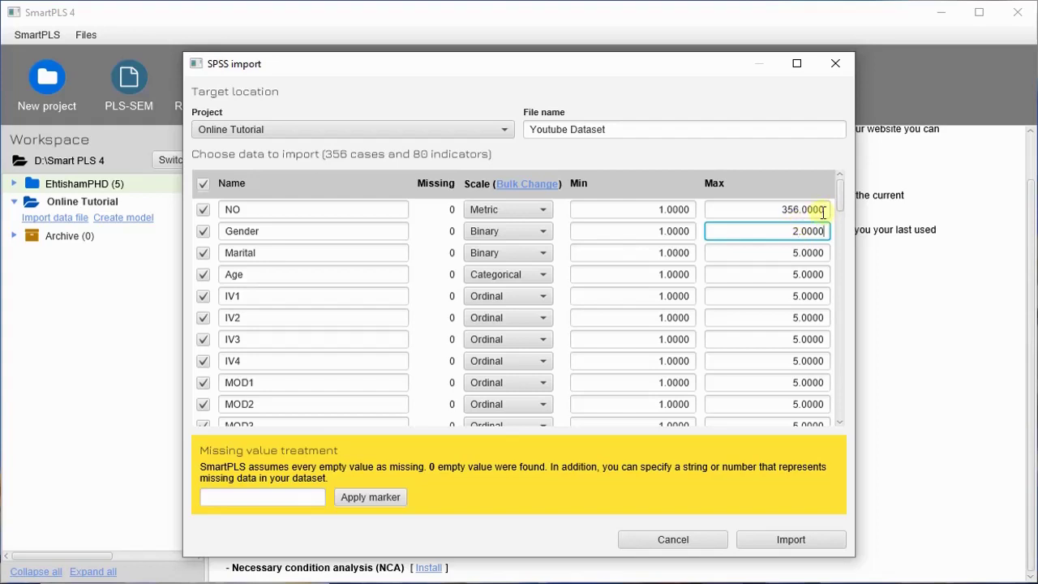
pyautogui.click(785, 254)
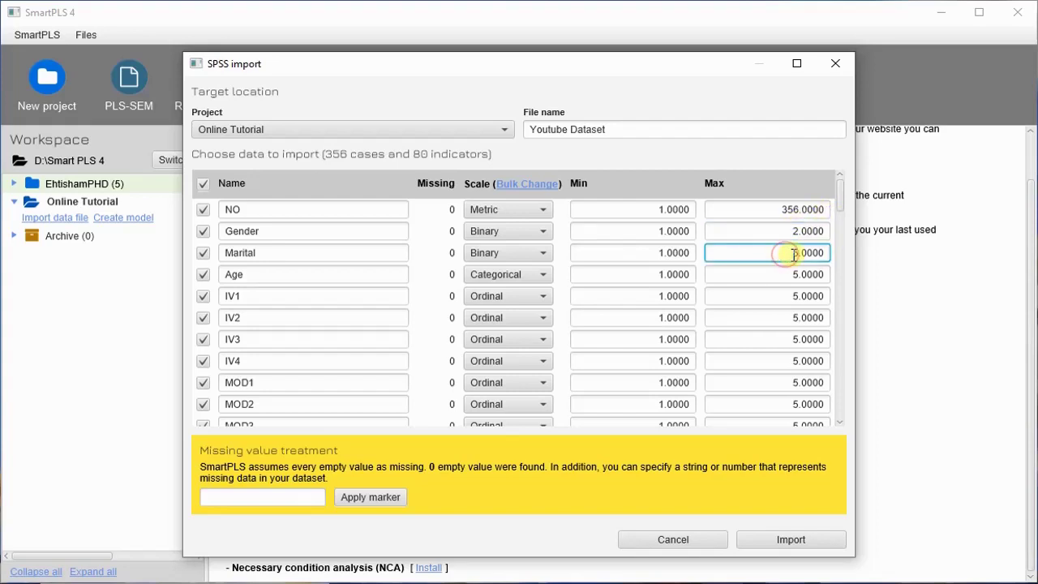
pyautogui.moveTo(794, 255); pyautogui.dragTo(794, 253)
pyautogui.write('2')
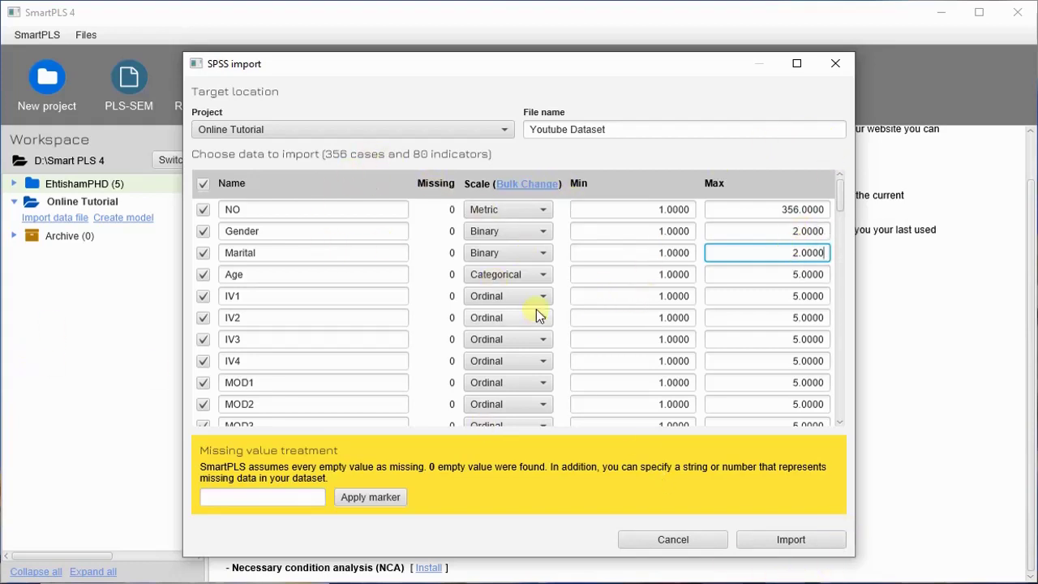
# Step: Look through the indicator list and view the scale types available for IV1
pyautogui.scroll(-2, 538, 313)
pyautogui.scroll(2, 536, 312)
pyautogui.click(526, 298)
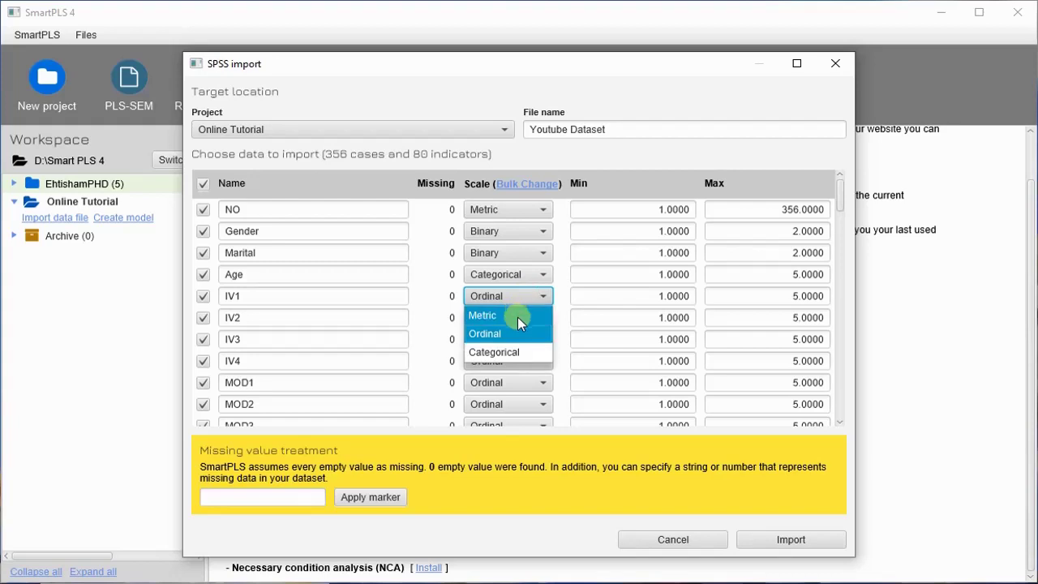
pyautogui.click(561, 309)
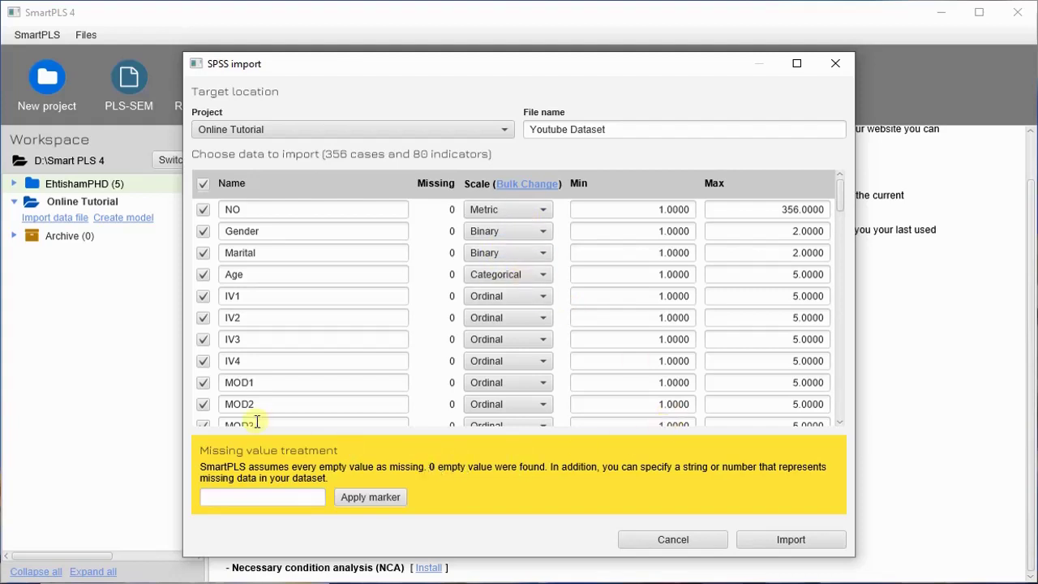
pyautogui.scroll(-1, 259, 417)
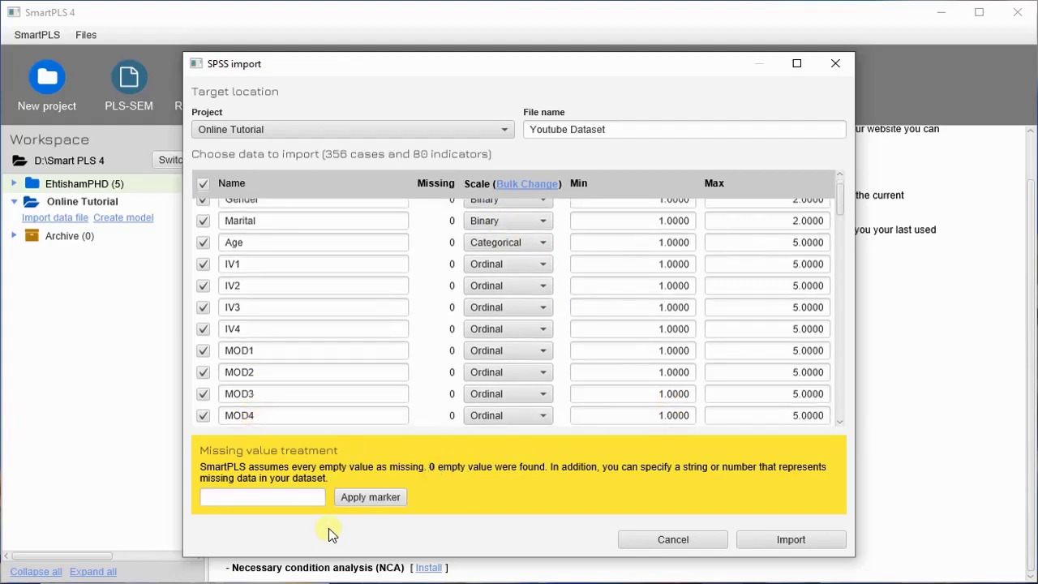
pyautogui.click(262, 496)
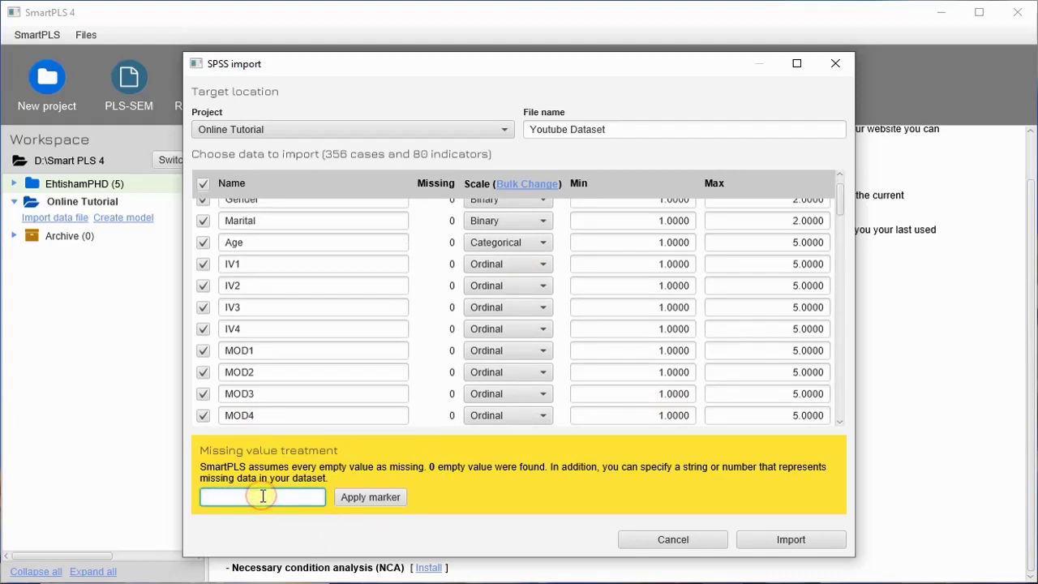
pyautogui.write('888')
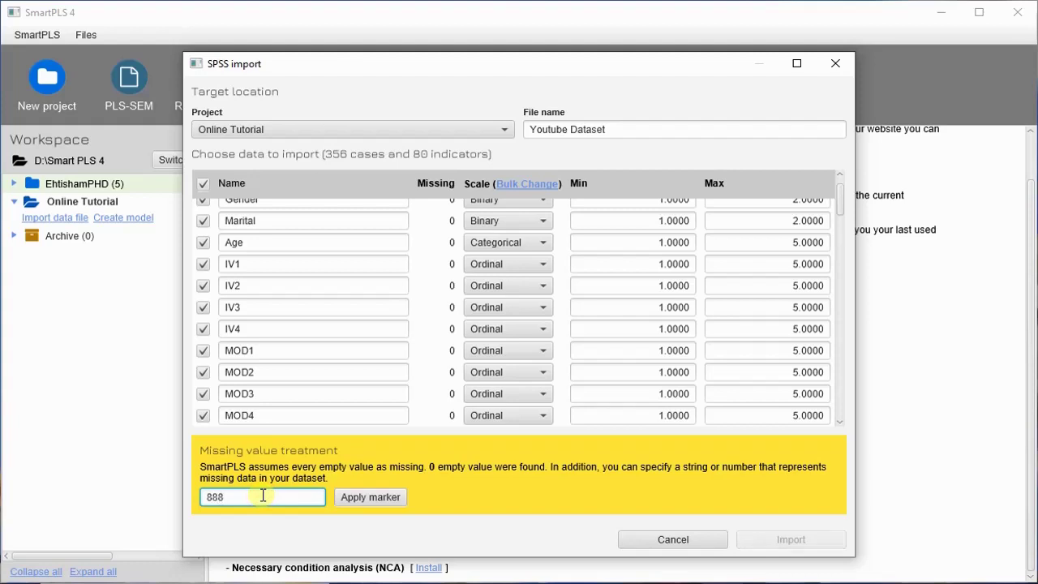
pyautogui.press('BackSpace')
pyautogui.press('BackSpace')
pyautogui.press('BackSpace')
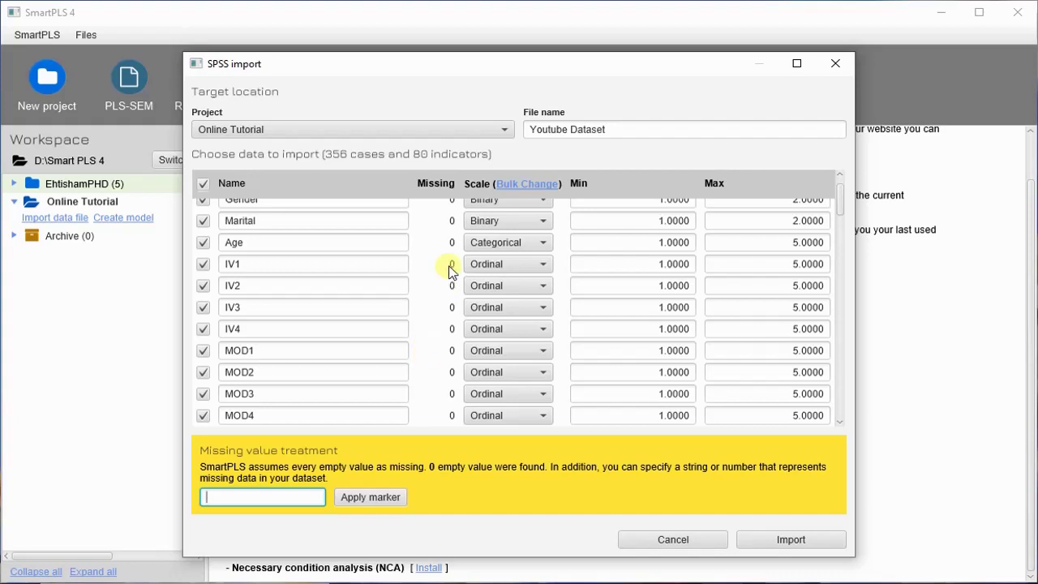
# Step: Import the Youtube Dataset into the Online Tutorial project with the configured indicator settings
pyautogui.scroll(1, 436, 287)
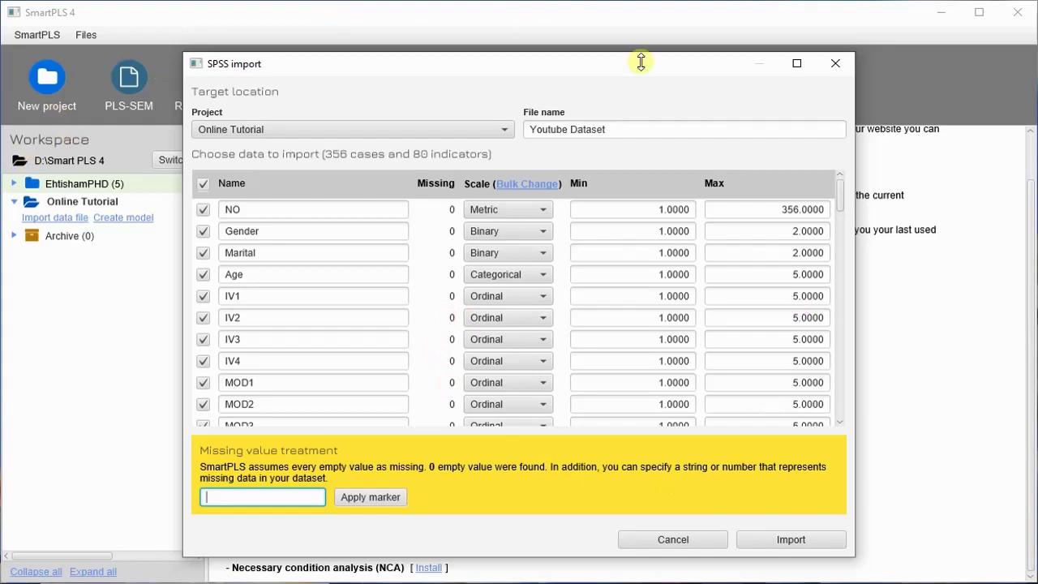
pyautogui.click(825, 541)
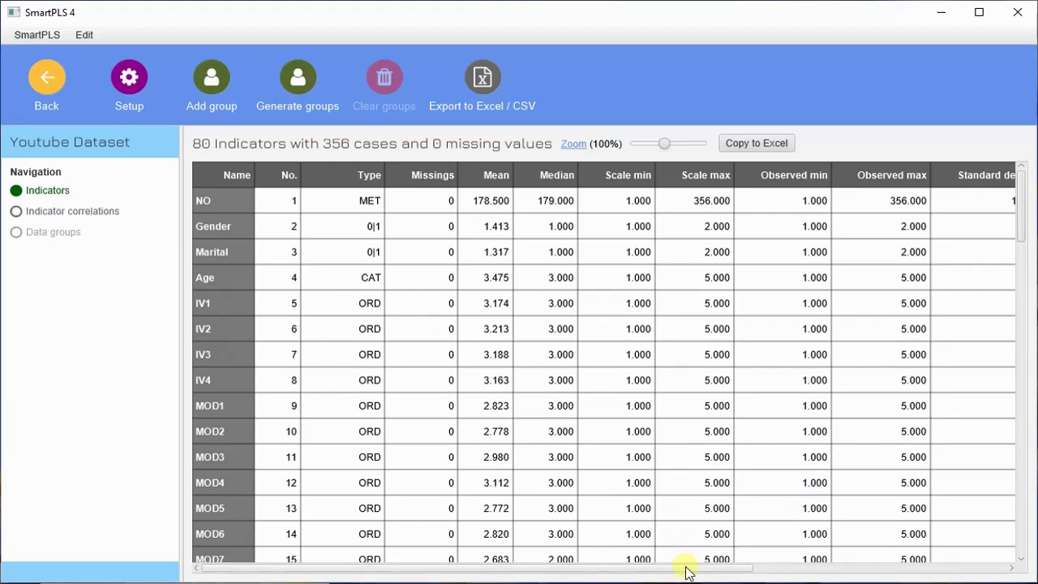
# Step: Examine the type, missing values, mean, median, and scale and observed ranges of the indicators from NO to DVB13
pyautogui.scroll(-6, 435, 298)
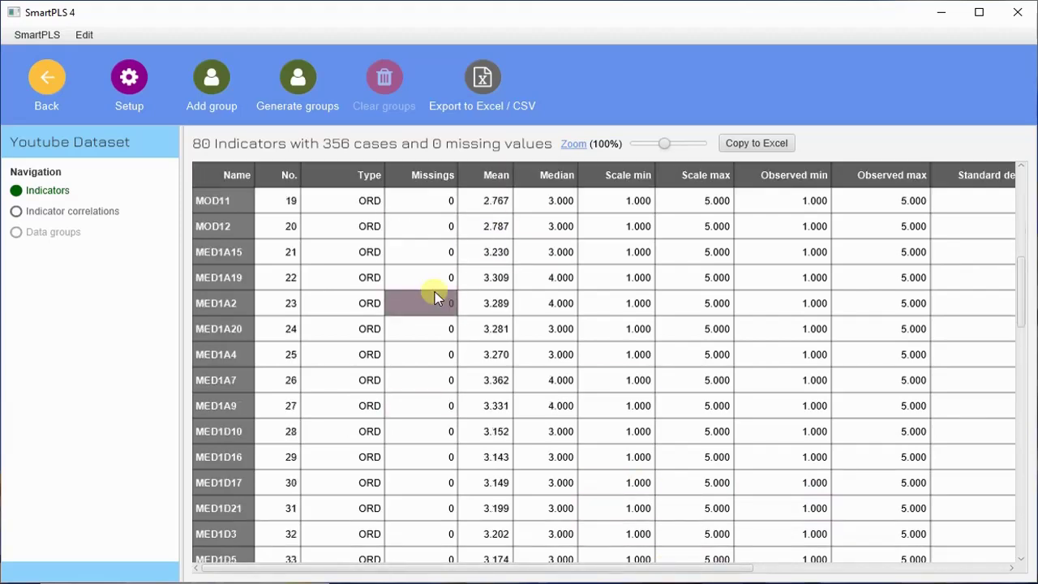
pyautogui.scroll(-15, 435, 298)
pyautogui.scroll(20, 435, 298)
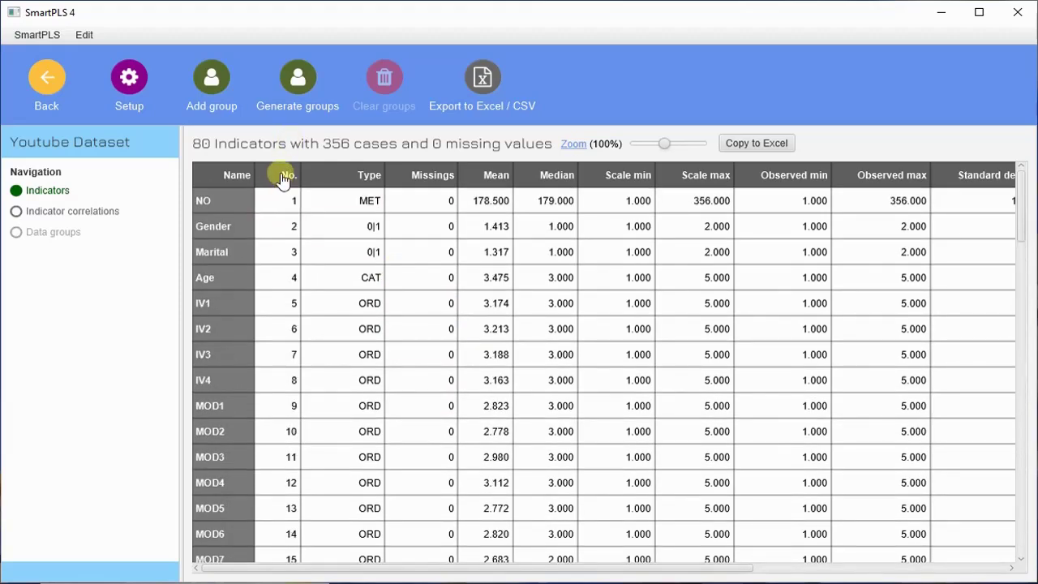
pyautogui.scroll(-20, 282, 180)
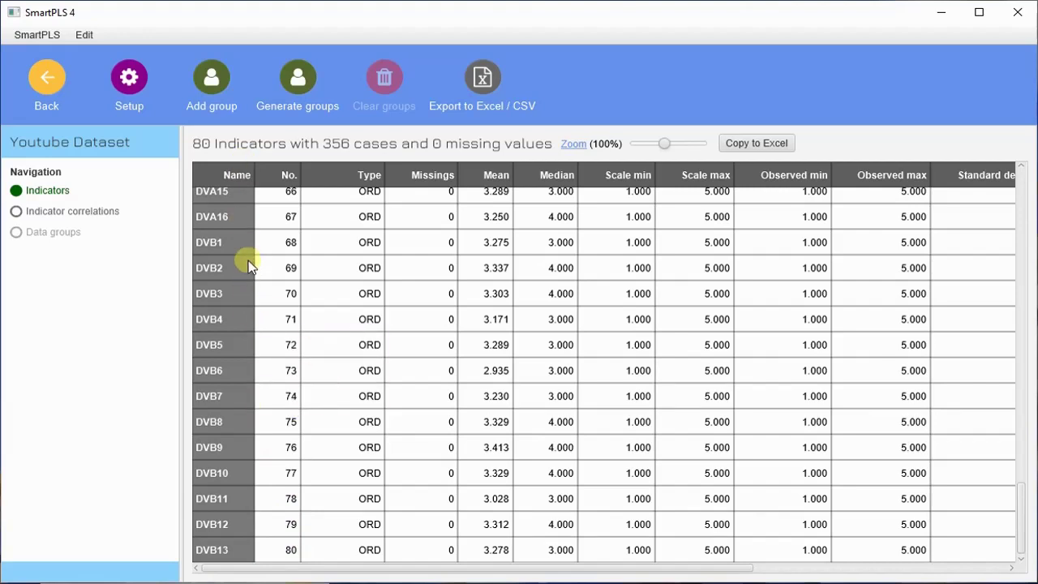
pyautogui.scroll(15, 249, 261)
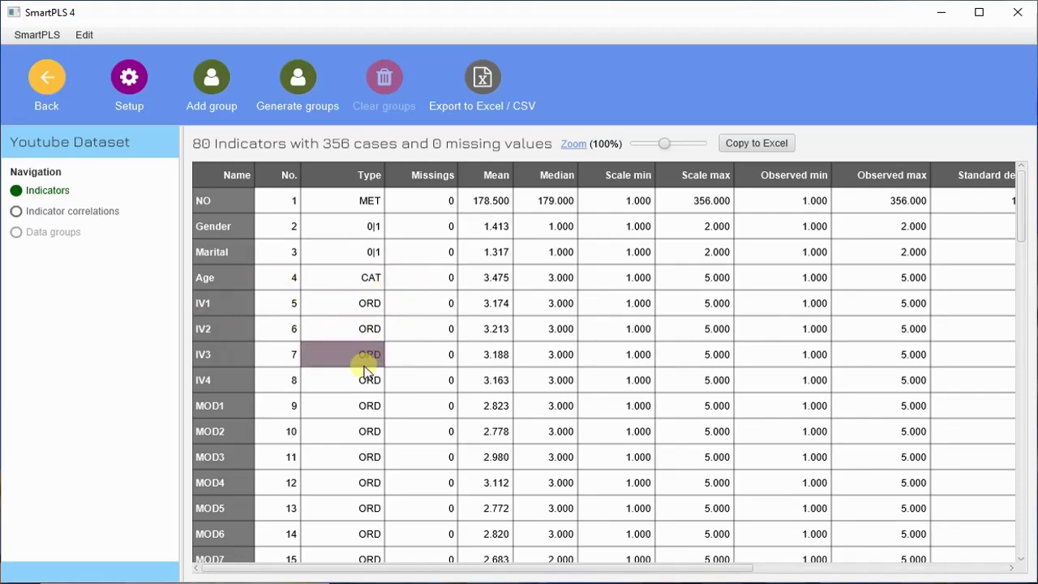
pyautogui.scroll(-20, 438, 195)
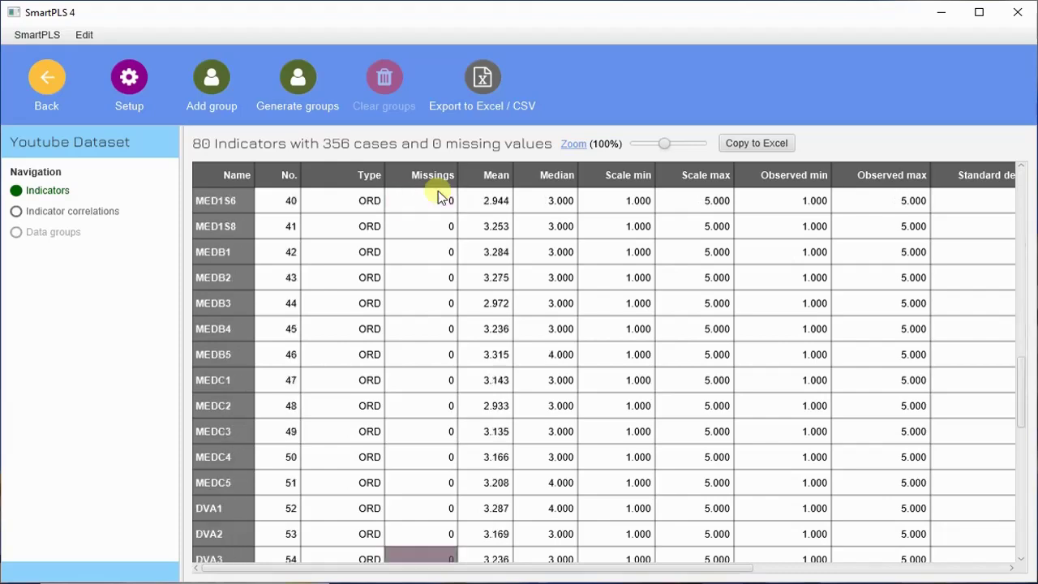
pyautogui.scroll(20, 438, 199)
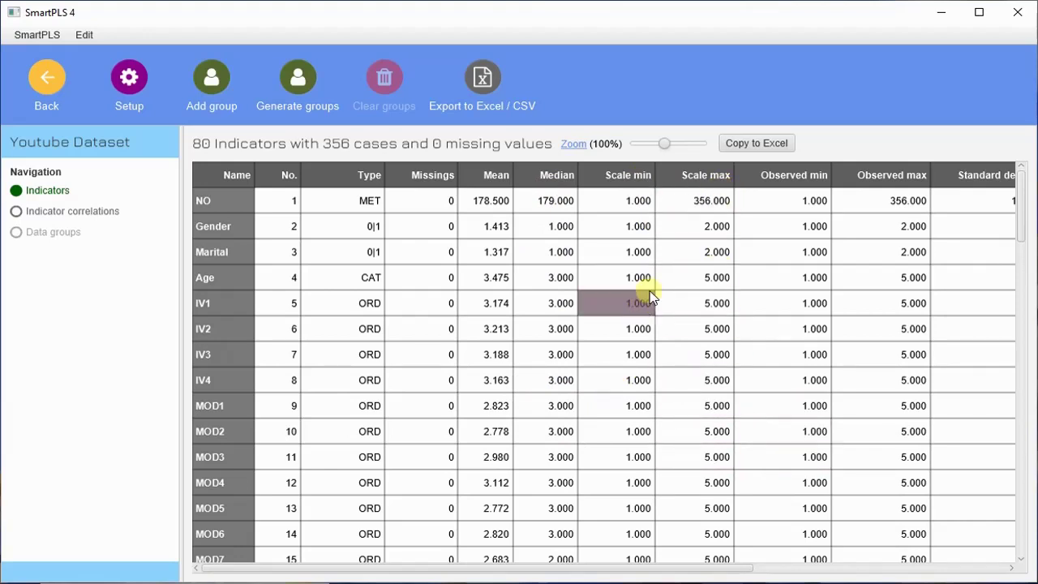
pyautogui.scroll(-1, 651, 298)
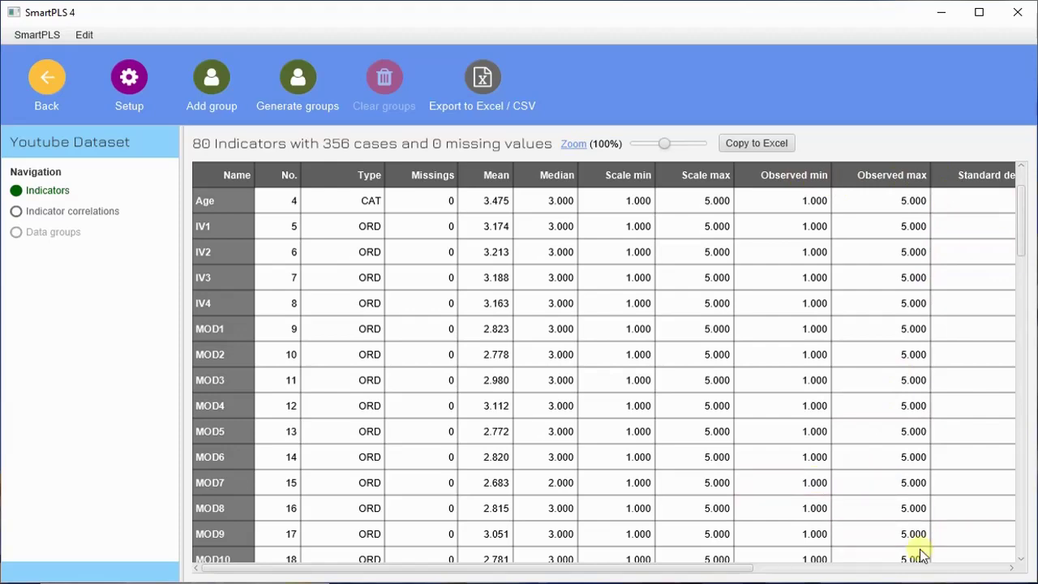
# Step: Examine the standard deviation, excess kurtosis, skewness and Cramer-van Mises p values of the indicators, and set the table zoom to 102%
pyautogui.moveTo(701, 570); pyautogui.dragTo(966, 557)
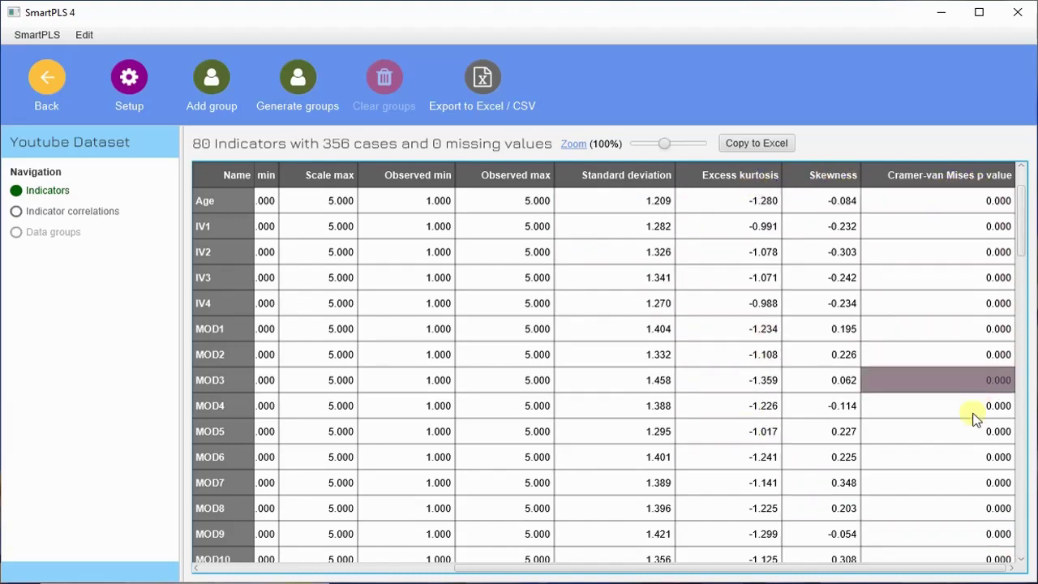
pyautogui.scroll(-15, 907, 369)
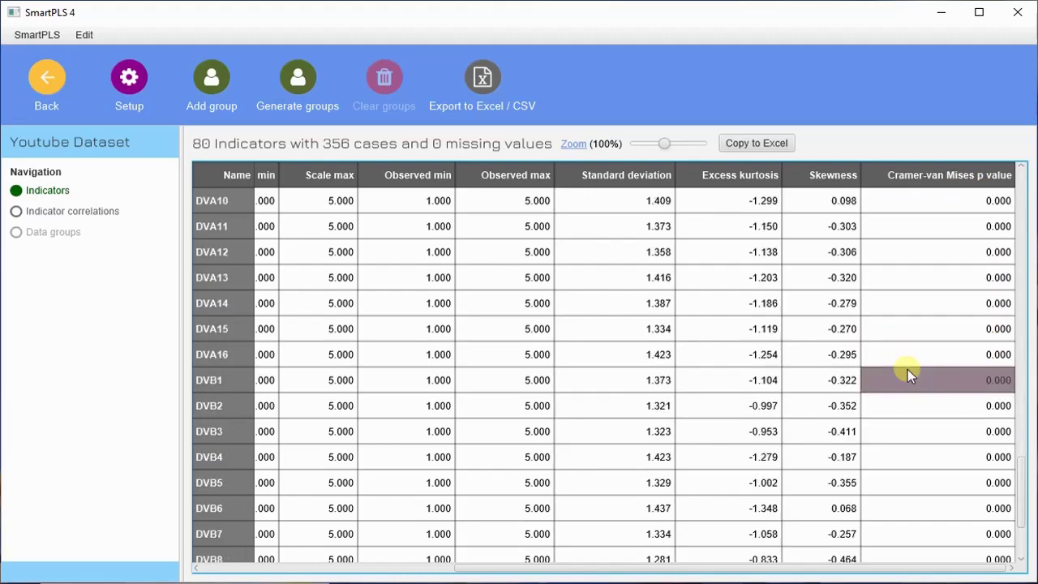
pyautogui.scroll(10, 907, 368)
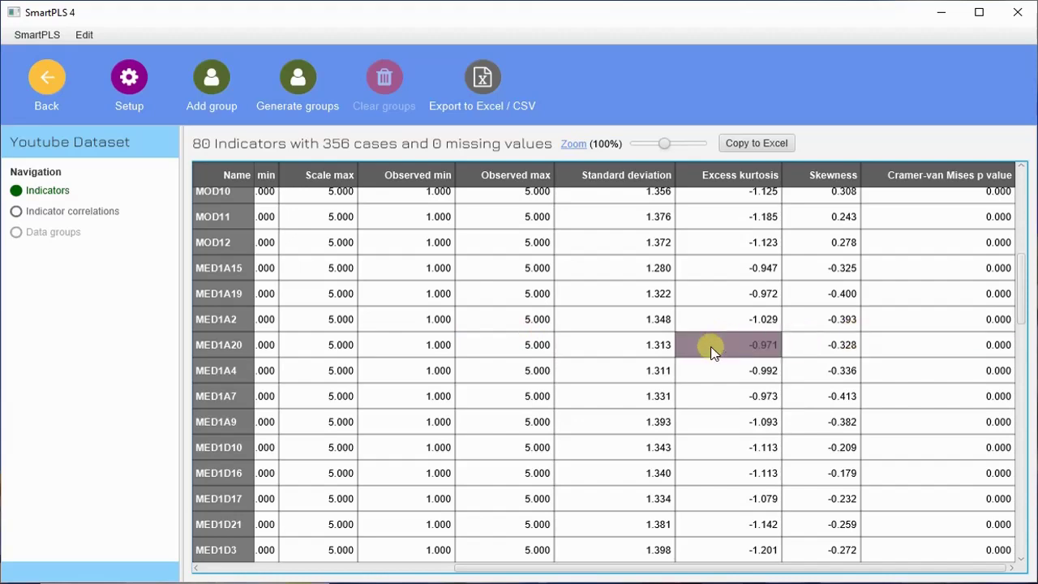
pyautogui.scroll(5, 916, 312)
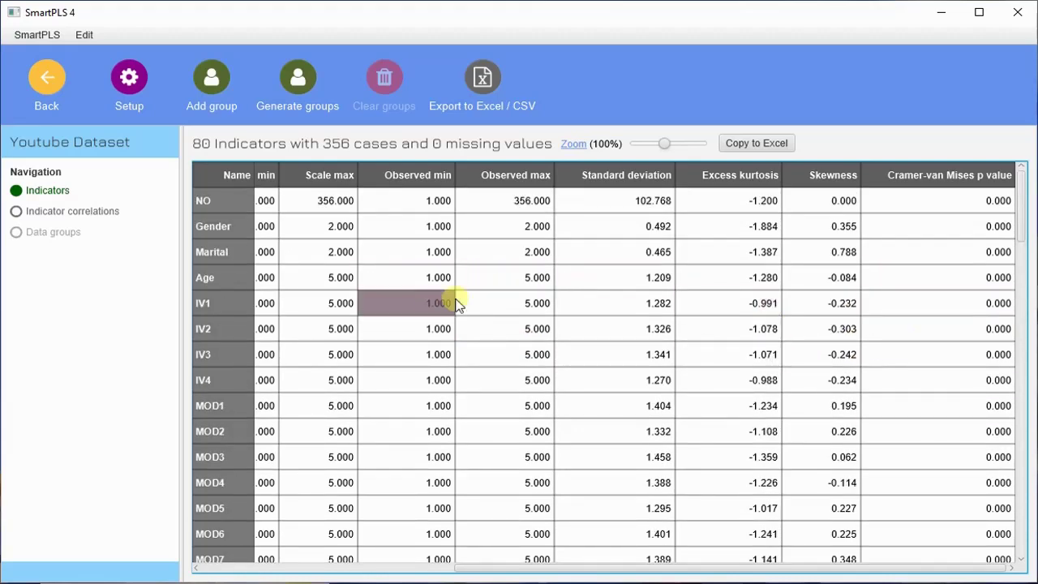
pyautogui.scroll(-6, 599, 378)
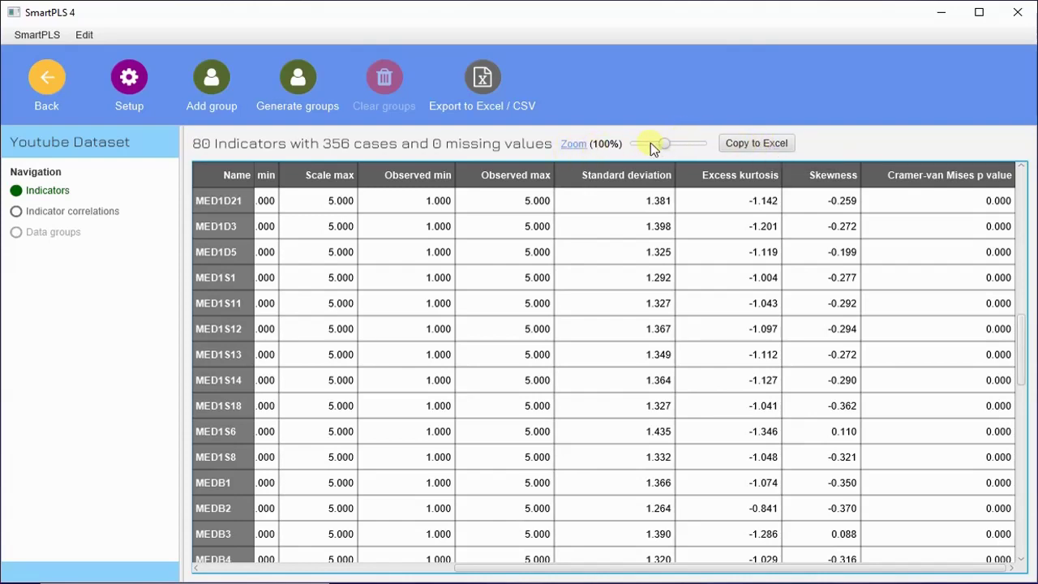
pyautogui.moveTo(663, 145)
pyautogui.mouseDown()
pyautogui.moveTo(648, 147)
pyautogui.moveTo(687, 145)
pyautogui.moveTo(651, 141)
pyautogui.moveTo(677, 142)
pyautogui.moveTo(665, 145)
pyautogui.mouseUp()
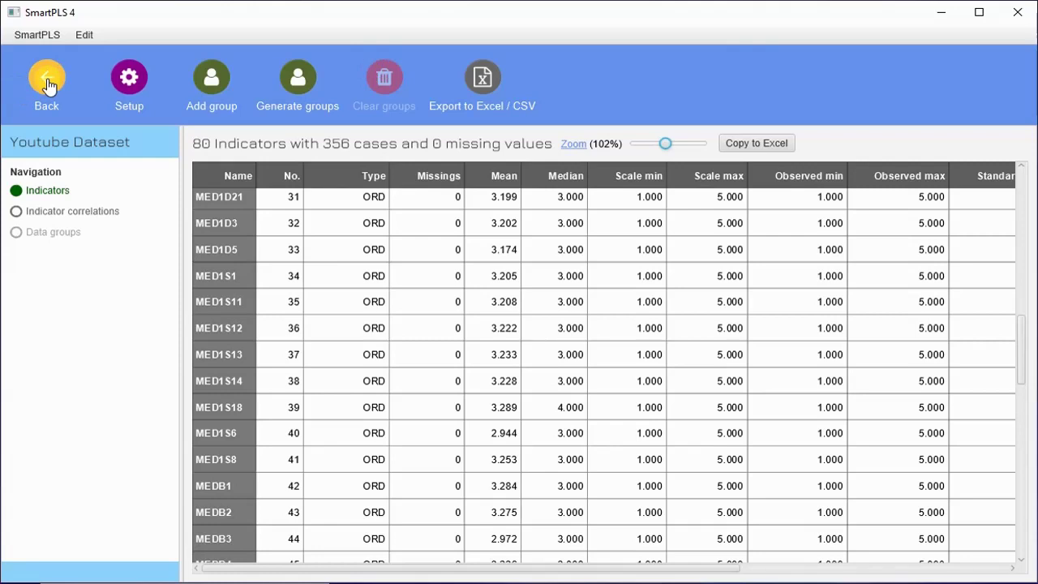
# Step: Open the dataset's setup, view the scale types available for Age, and close it without updating
pyautogui.click(129, 79)
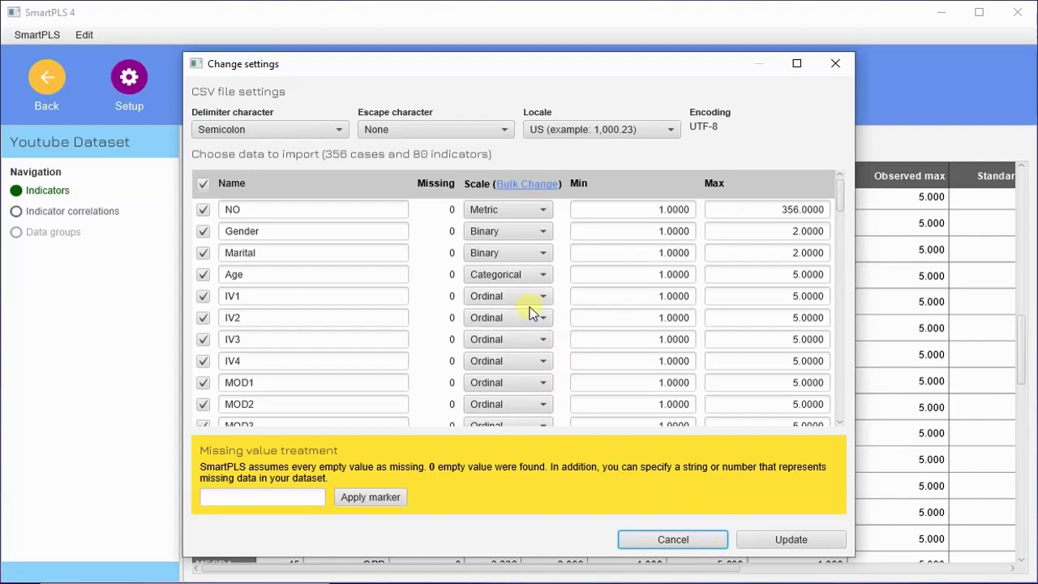
pyautogui.click(528, 275)
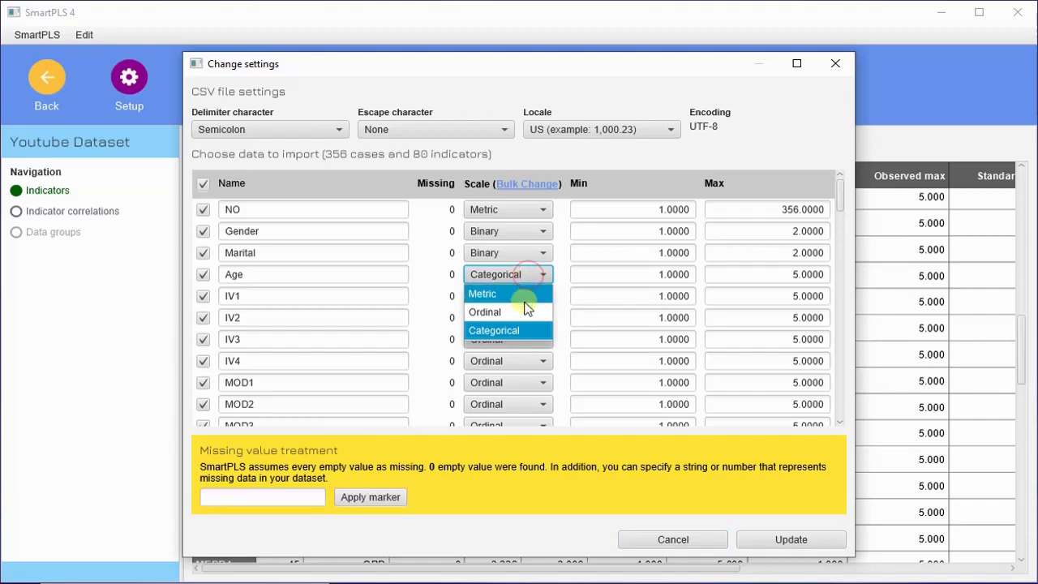
pyautogui.click(693, 547)
pyautogui.click(673, 539)
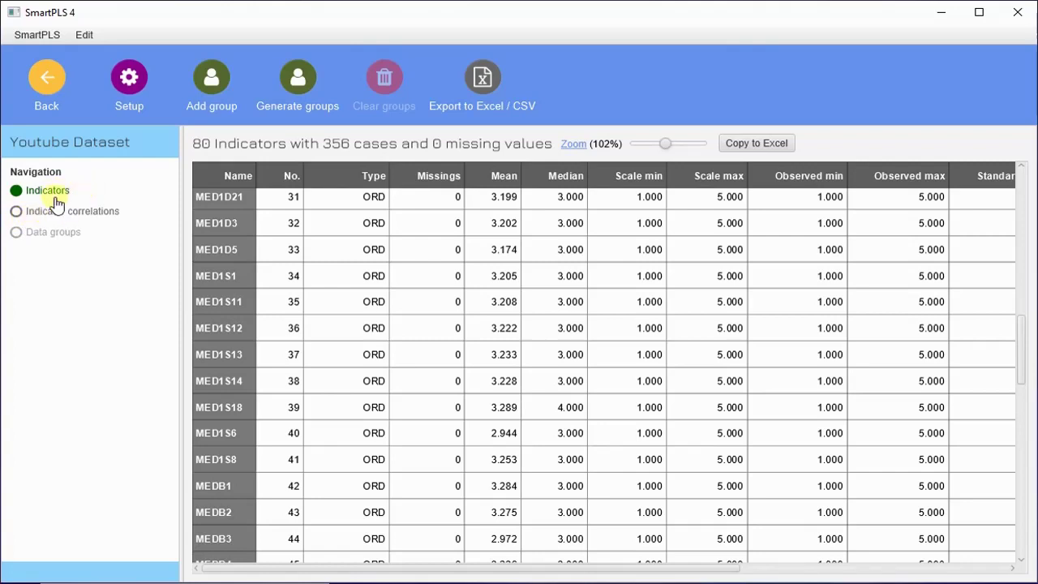
# Step: View the indicator correlations of the dataset and return to the workspace
pyautogui.scroll(-5, 633, 324)
pyautogui.scroll(14, 459, 325)
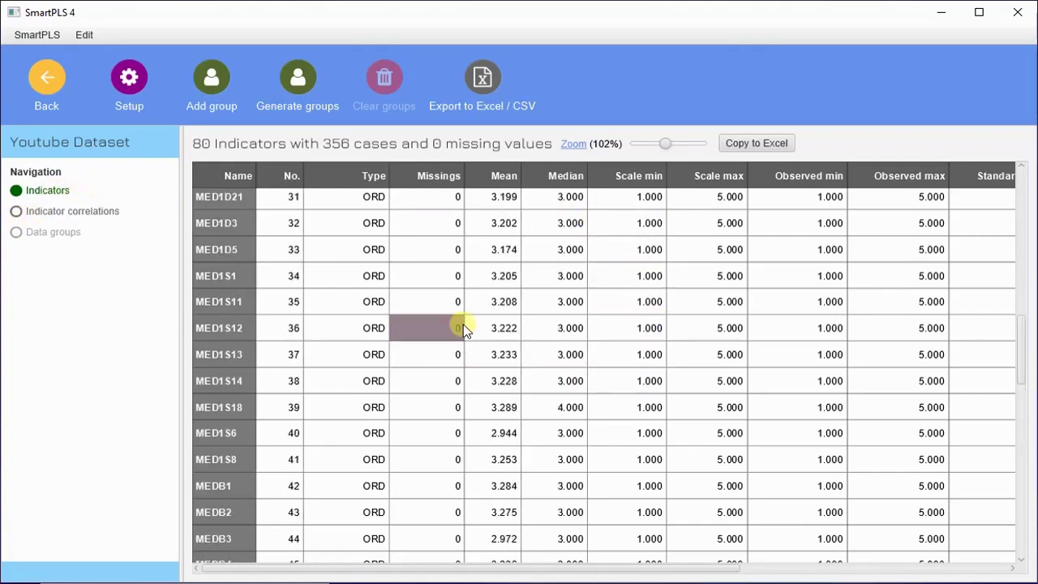
pyautogui.click(81, 211)
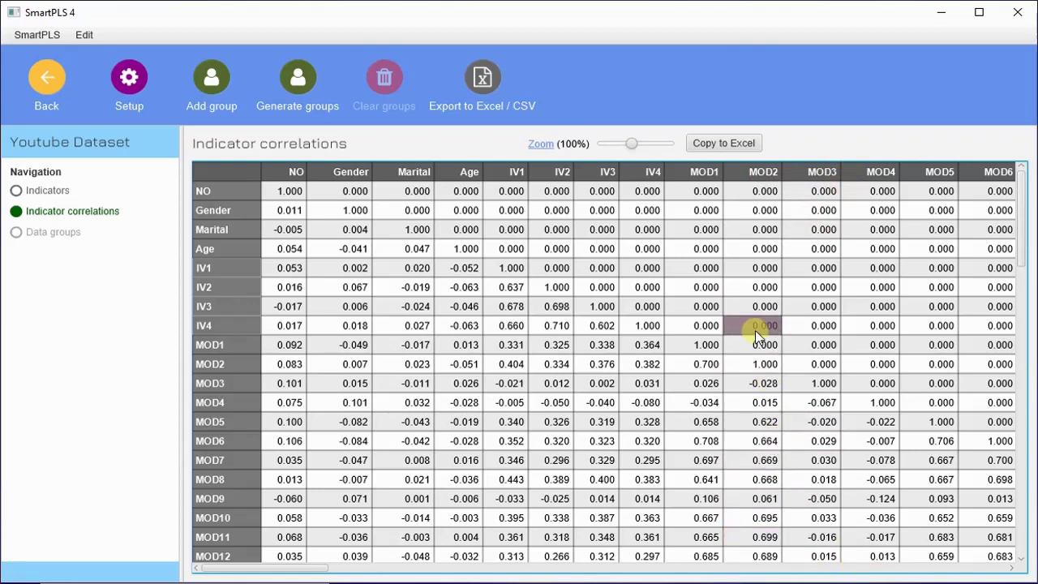
pyautogui.click(50, 86)
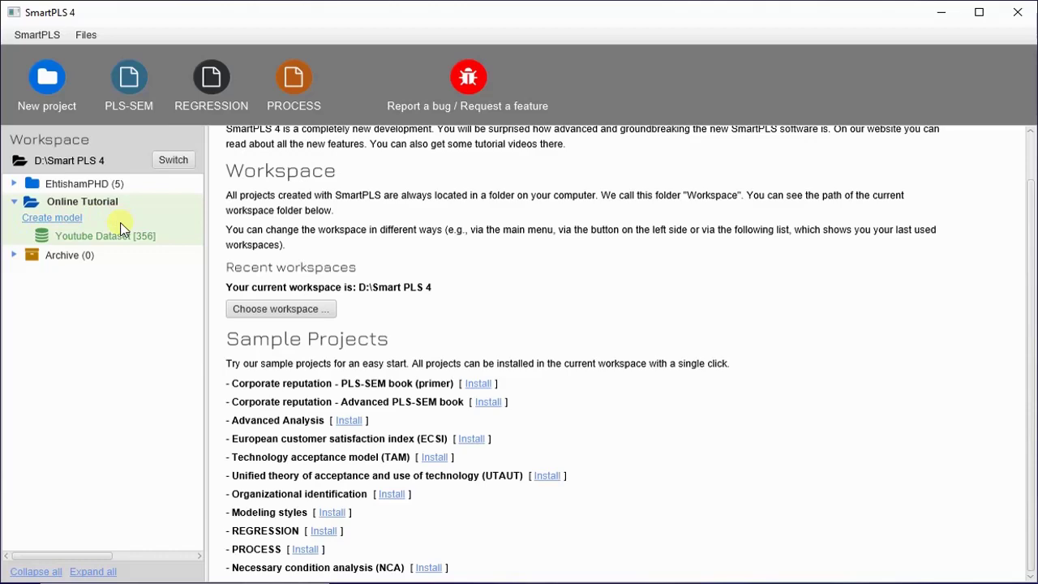
# Step: Open the creation of a new model in the Online Tutorial project, view the available model types, and cancel
pyautogui.click(69, 220)
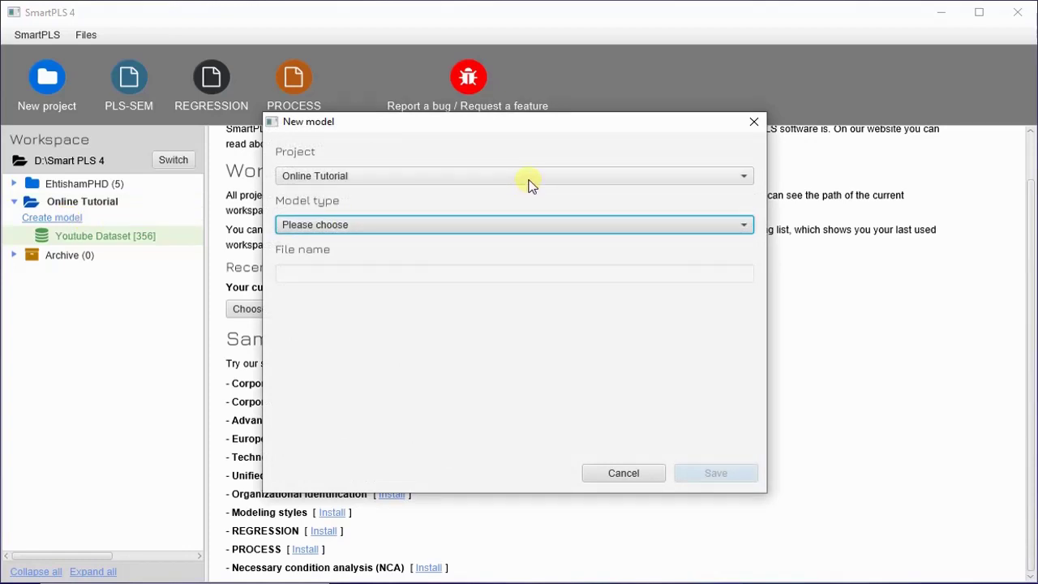
pyautogui.click(480, 233)
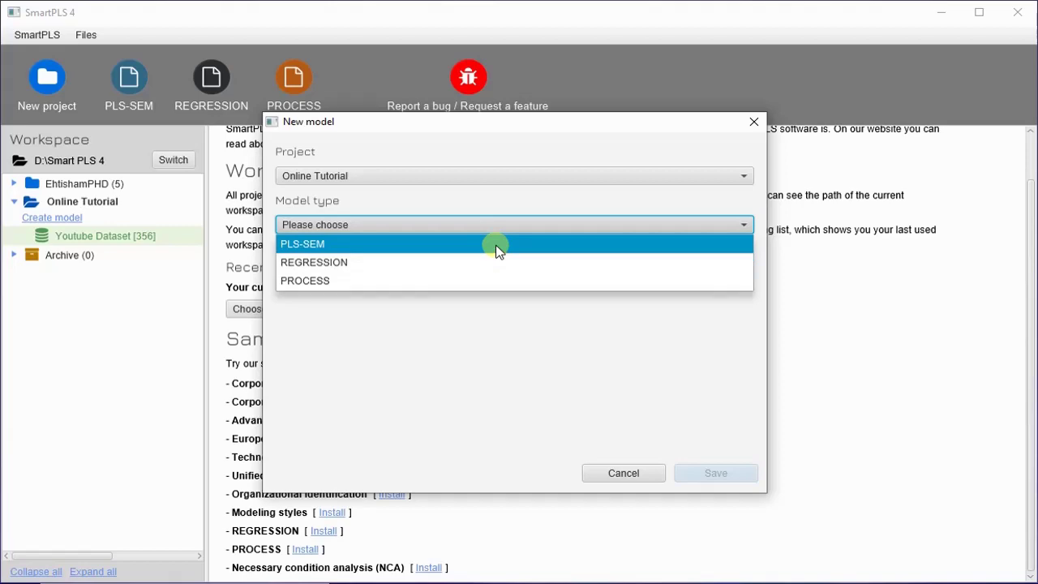
pyautogui.press('Escape')
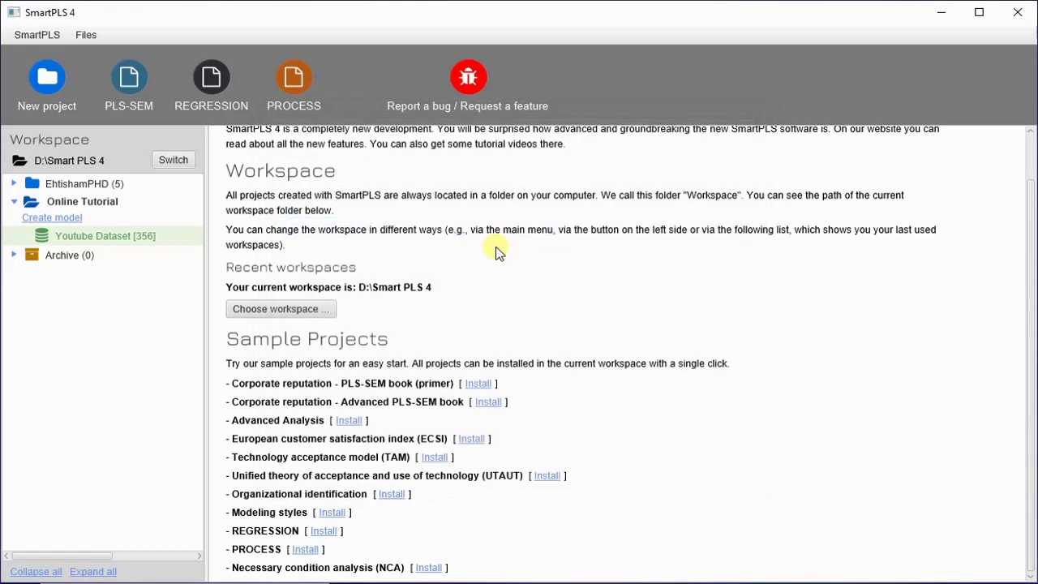
# Step: Create a PLS-SEM model named BaseModel in the Online Tutorial project
pyautogui.click(67, 219)
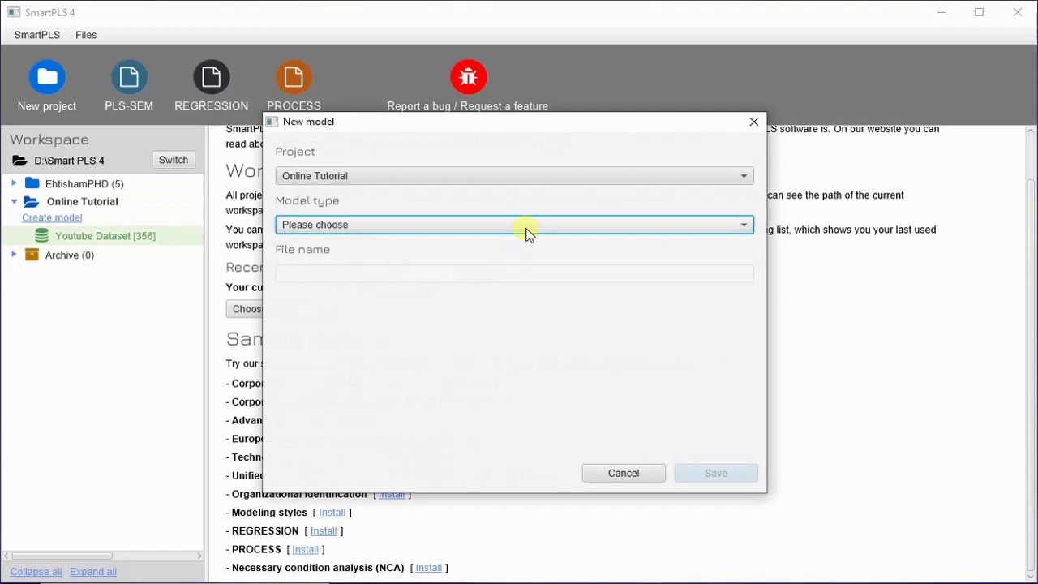
pyautogui.click(527, 229)
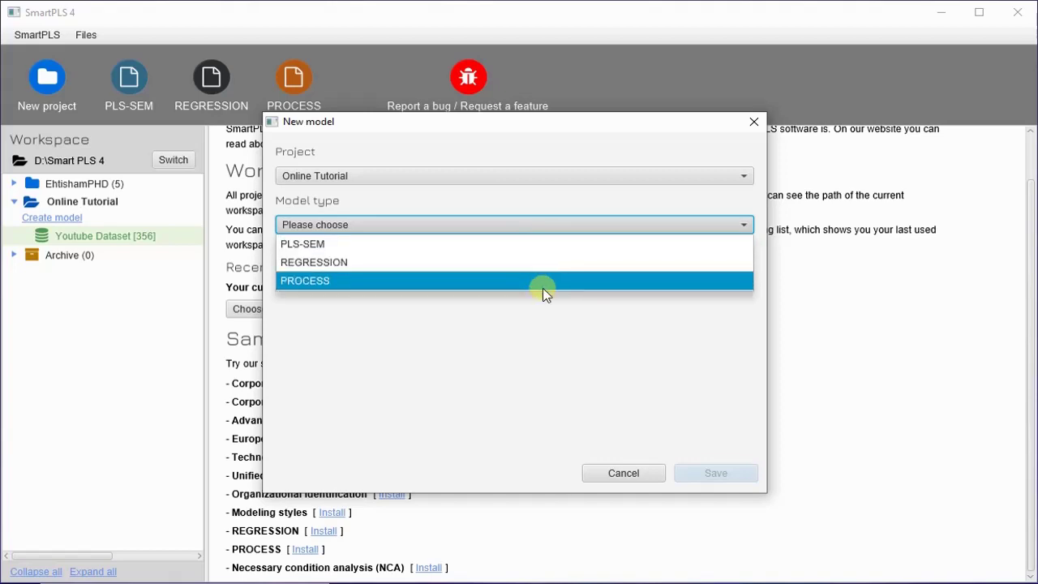
pyautogui.click(507, 245)
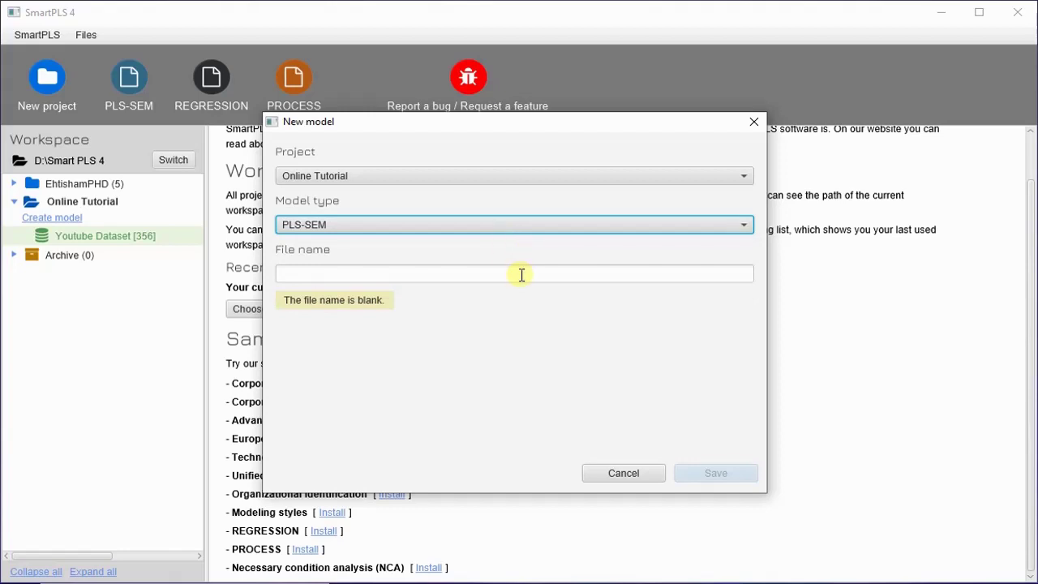
pyautogui.click(522, 275)
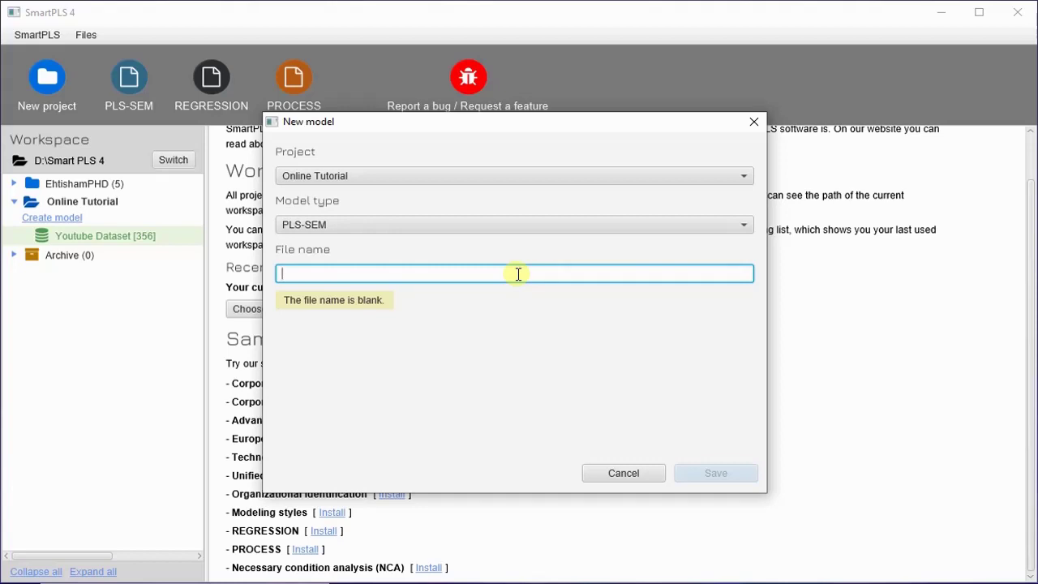
pyautogui.write('BAs')
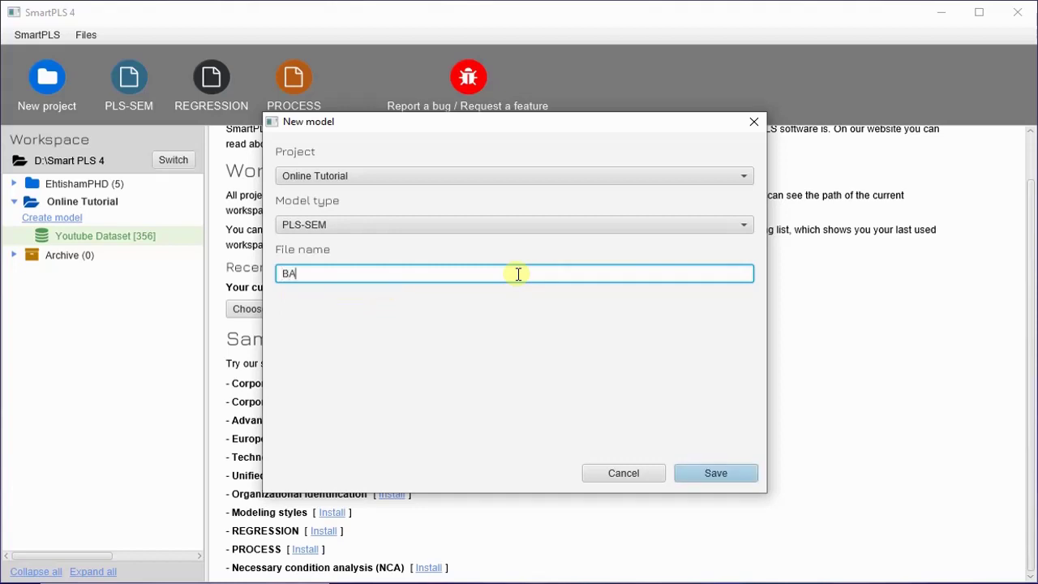
pyautogui.write('i')
pyautogui.press('BackSpace')
pyautogui.press('BackSpace')
pyautogui.press('BackSpace')
pyautogui.write('aseModel')
pyautogui.click(717, 473)
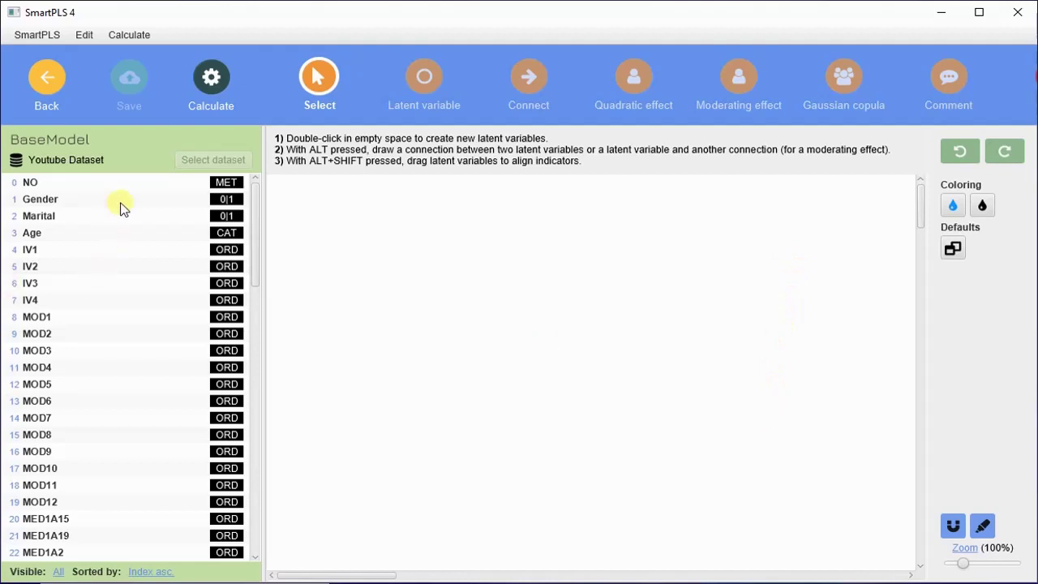
# Step: Look through the list of Youtube Dataset indicators available for BaseModel
pyautogui.scroll(-8, 158, 254)
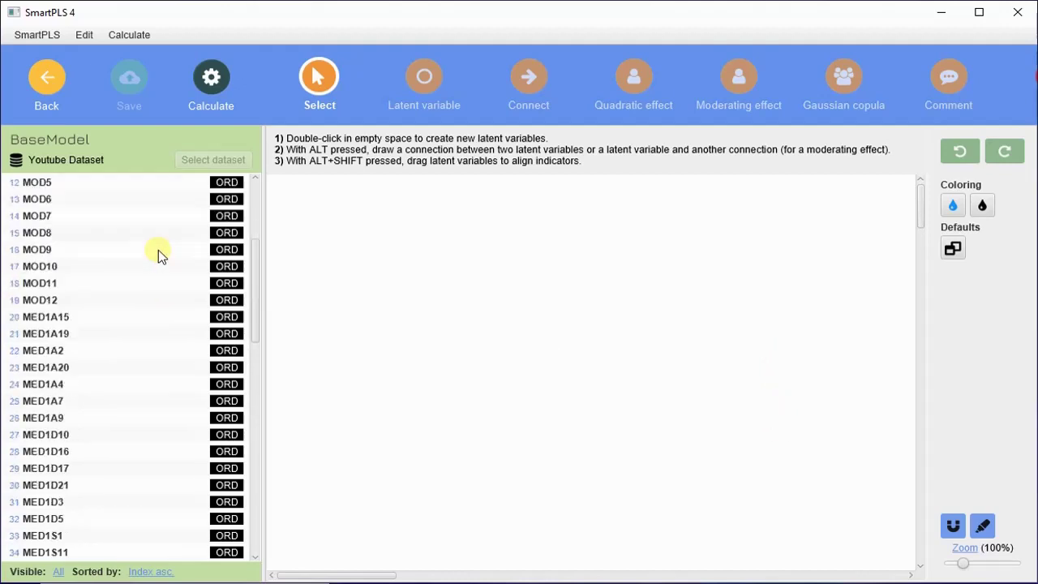
pyautogui.scroll(-11, 158, 253)
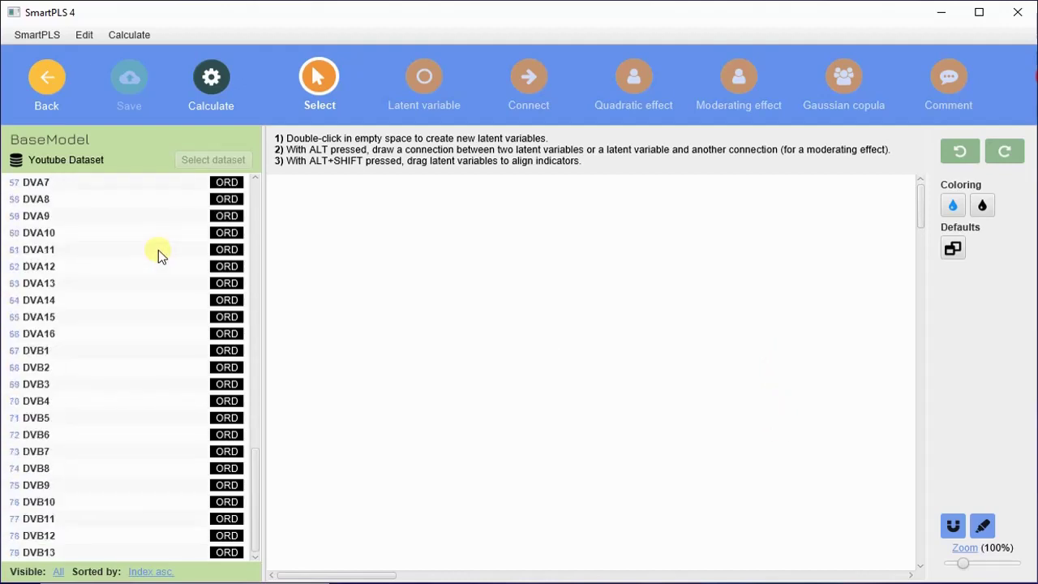
pyautogui.scroll(17, 158, 250)
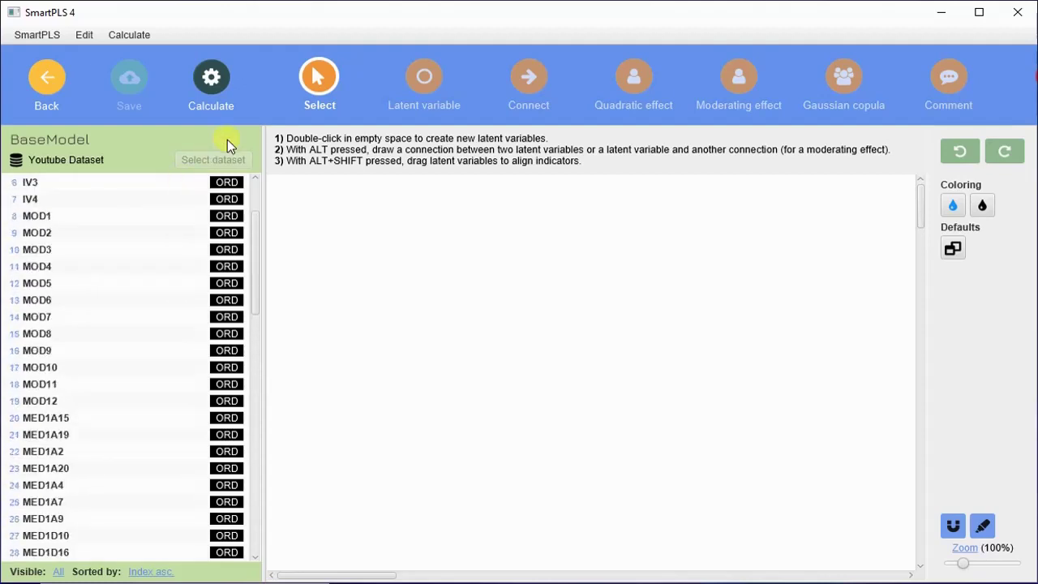
pyautogui.scroll(2, 207, 192)
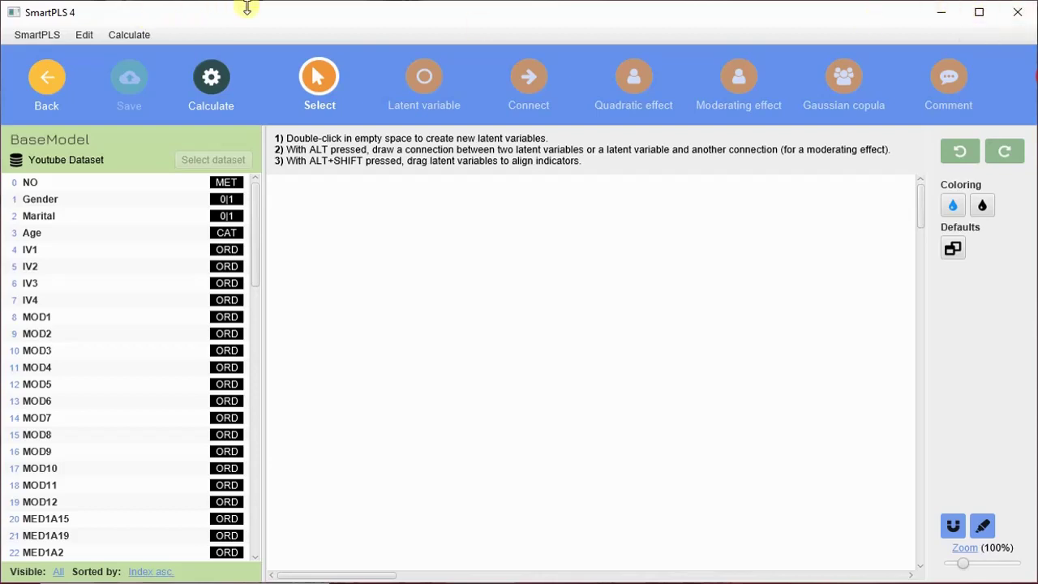
# Step: Return to the workspace to view the Online Tutorial project's contents, and reopen BaseModel
pyautogui.click(43, 84)
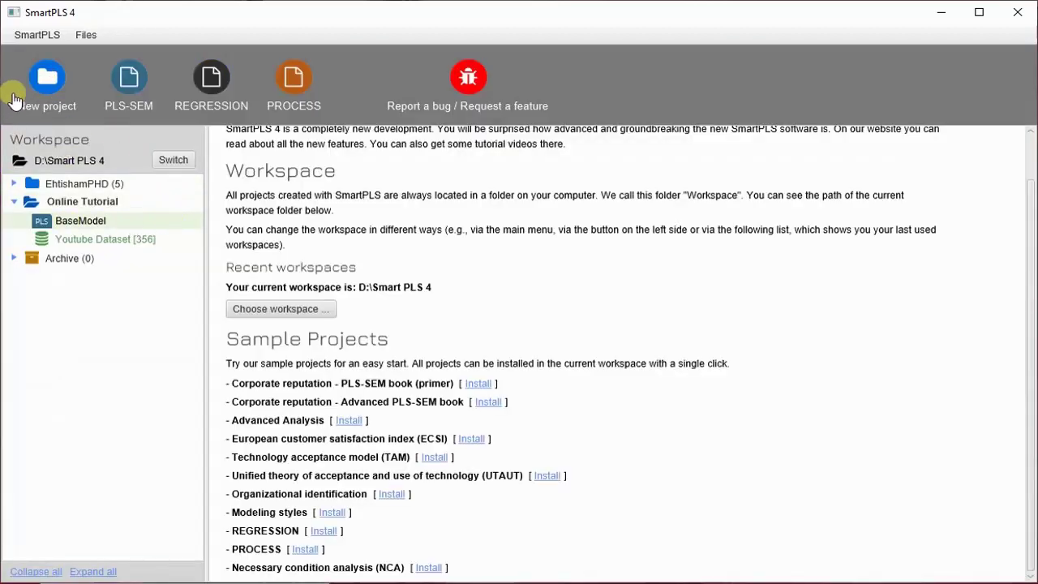
pyautogui.scroll(1, 718, 324)
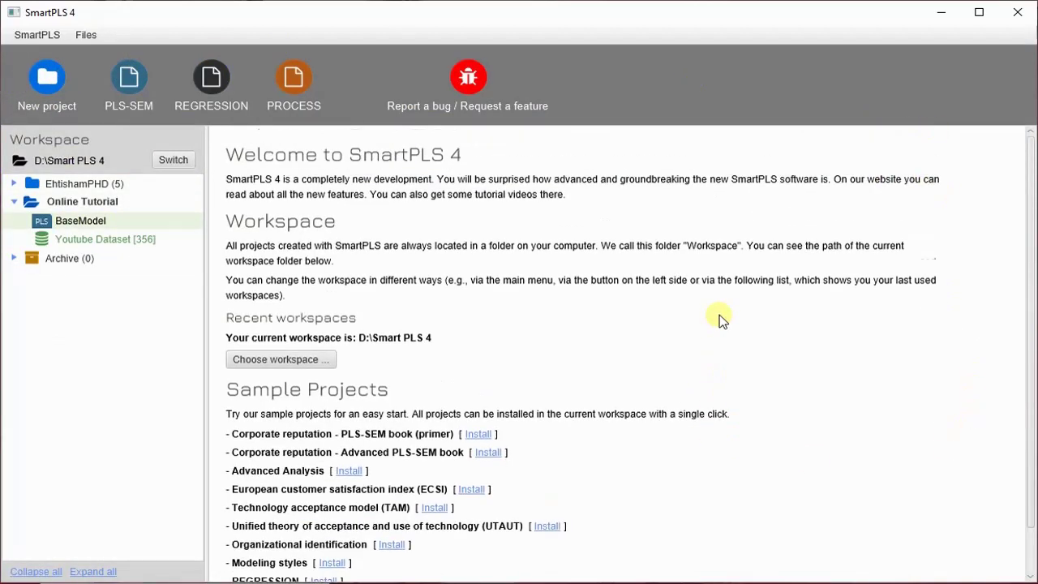
pyautogui.scroll(-1, 721, 319)
pyautogui.scroll(1, 722, 320)
pyautogui.doubleClick(78, 224)
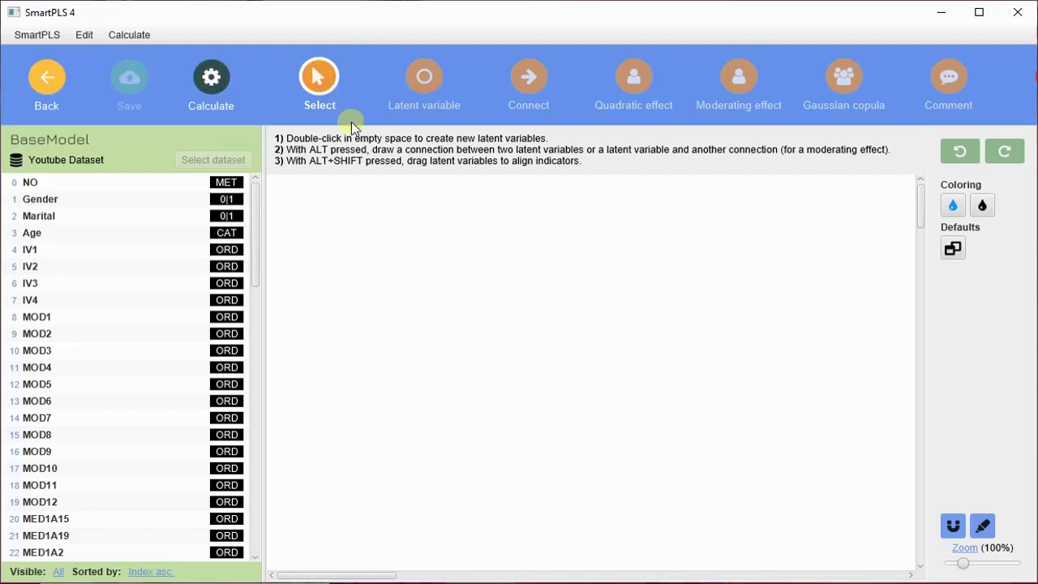
pyautogui.click(338, 224)
pyautogui.moveTo(363, 232); pyautogui.dragTo(659, 342)
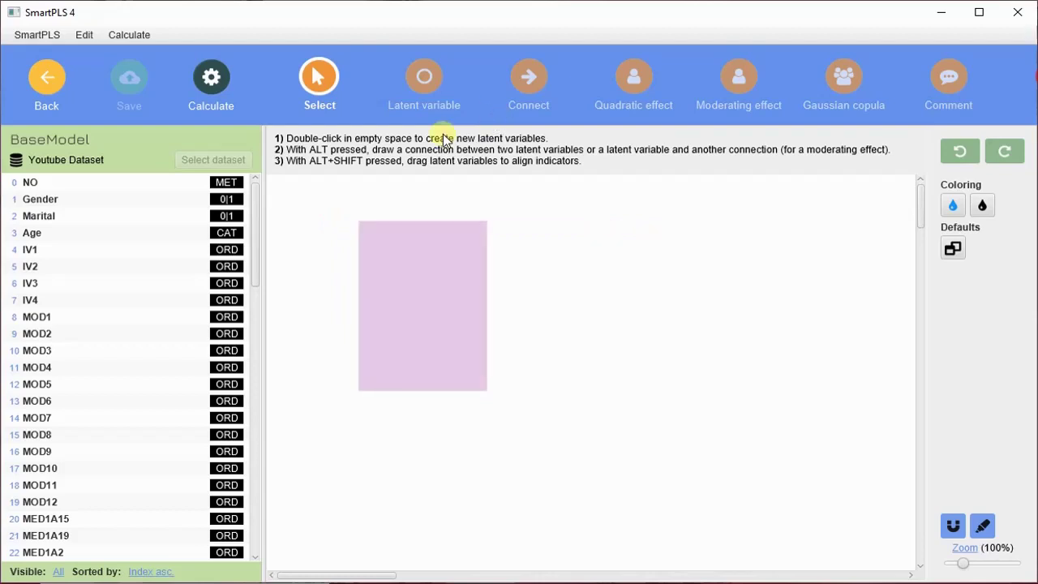
pyautogui.click(616, 270)
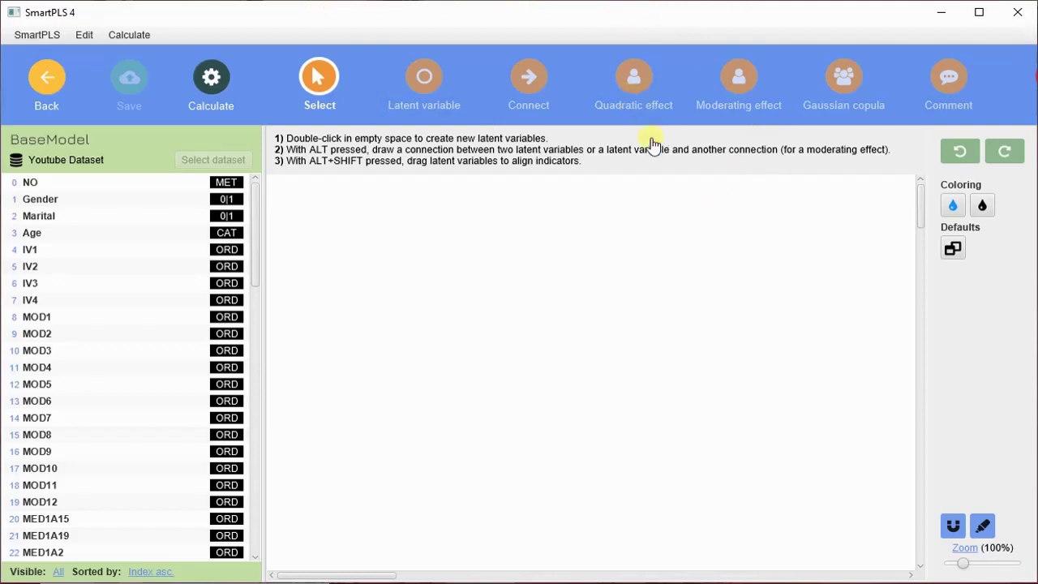
pyautogui.click(846, 77)
pyautogui.click(426, 78)
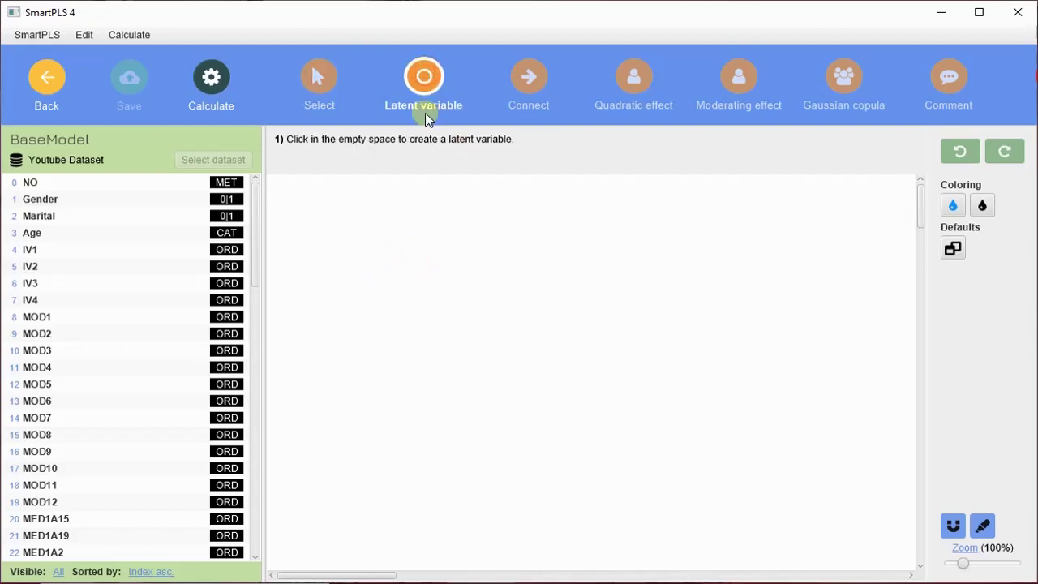
pyautogui.click(424, 78)
pyautogui.click(411, 257)
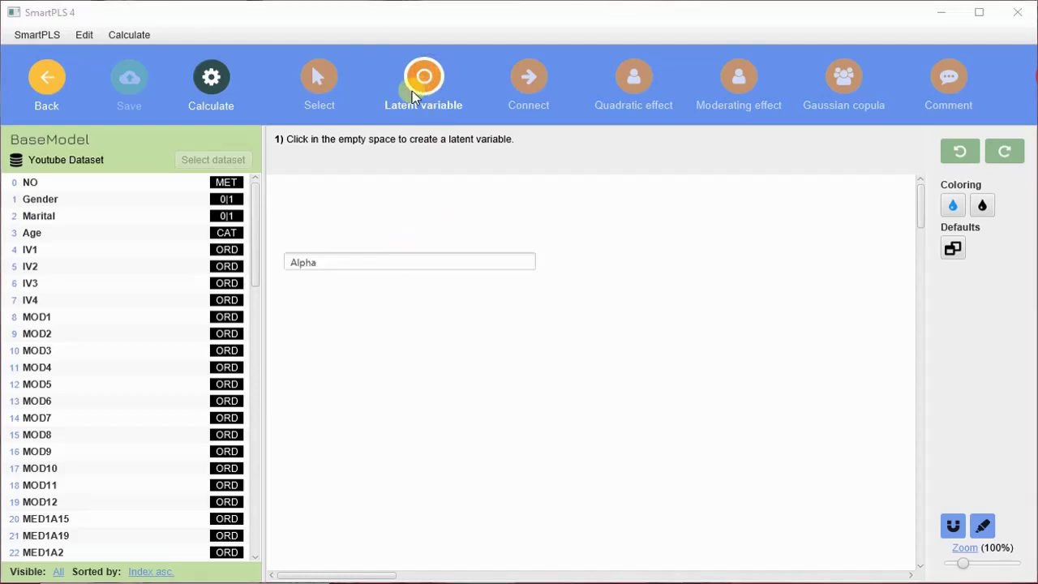
pyautogui.click(317, 77)
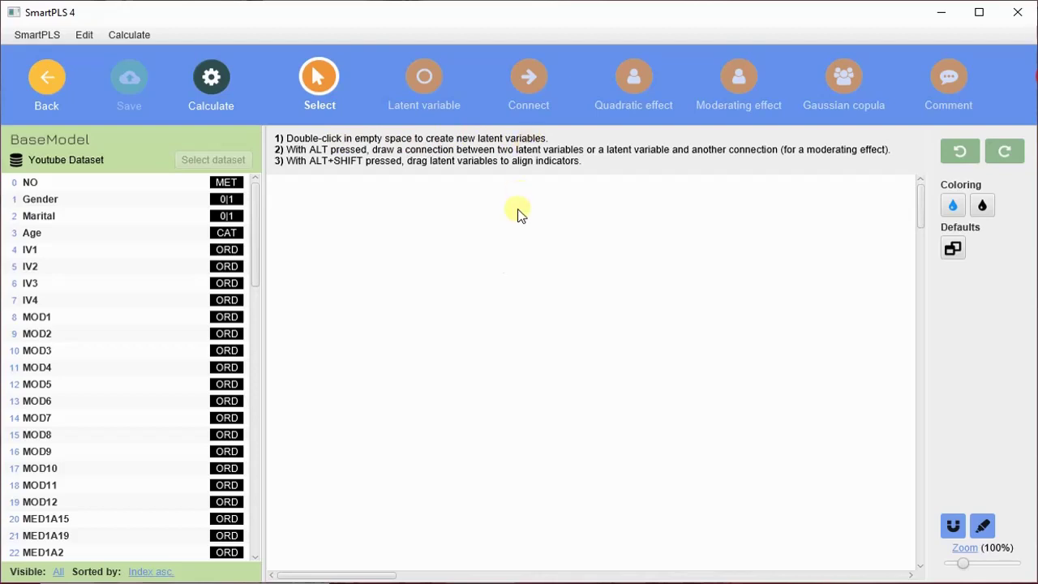
# Step: Create a latent variable named IV on the empty canvas and shift it slightly to the right
pyautogui.doubleClick(392, 285)
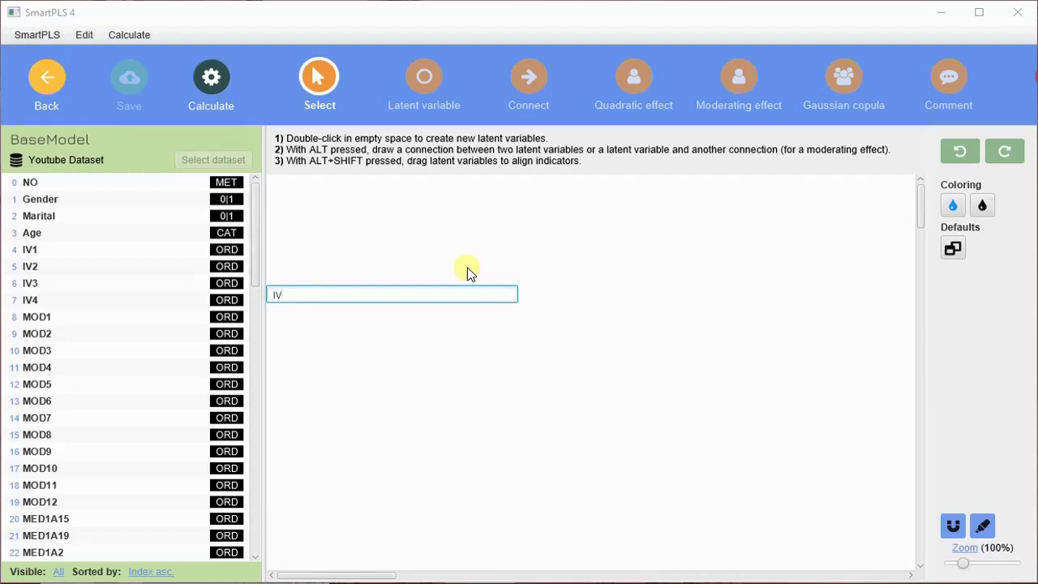
pyautogui.press('Return')
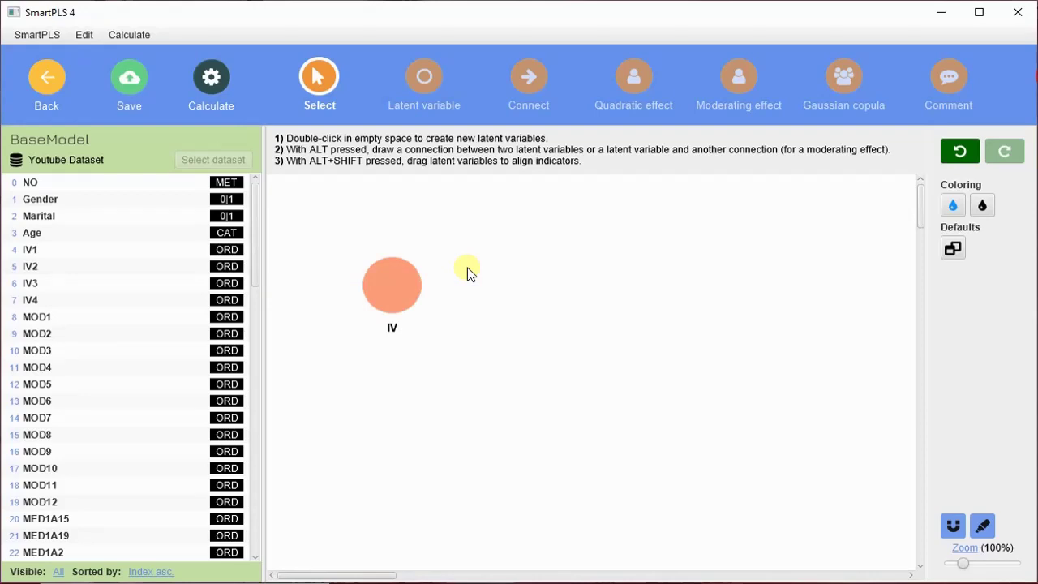
pyautogui.moveTo(400, 278); pyautogui.dragTo(427, 281)
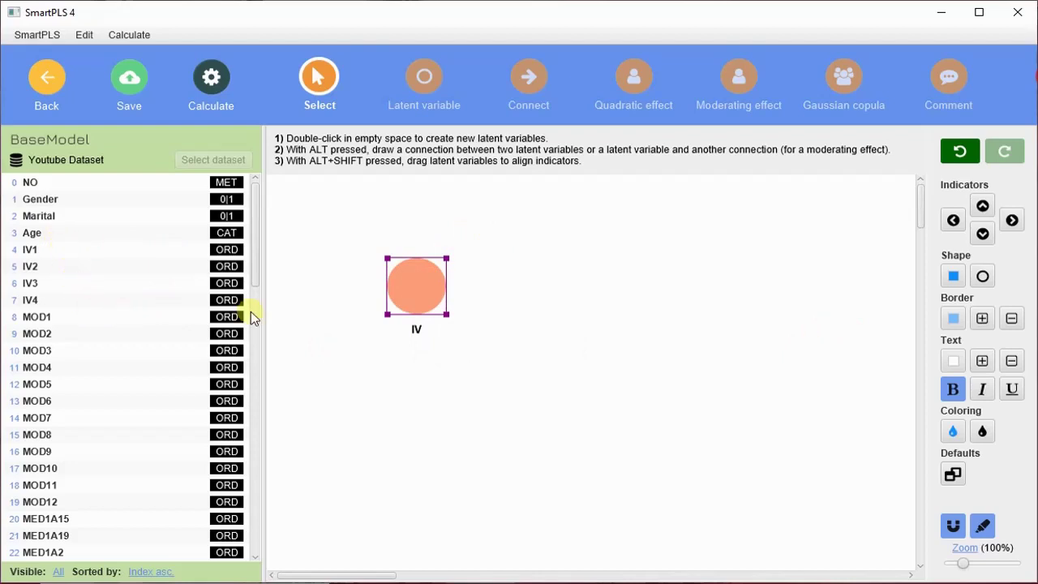
# Step: Assign the indicators IV1, IV2, IV3 and IV4 to the latent variable IV
pyautogui.click(88, 251)
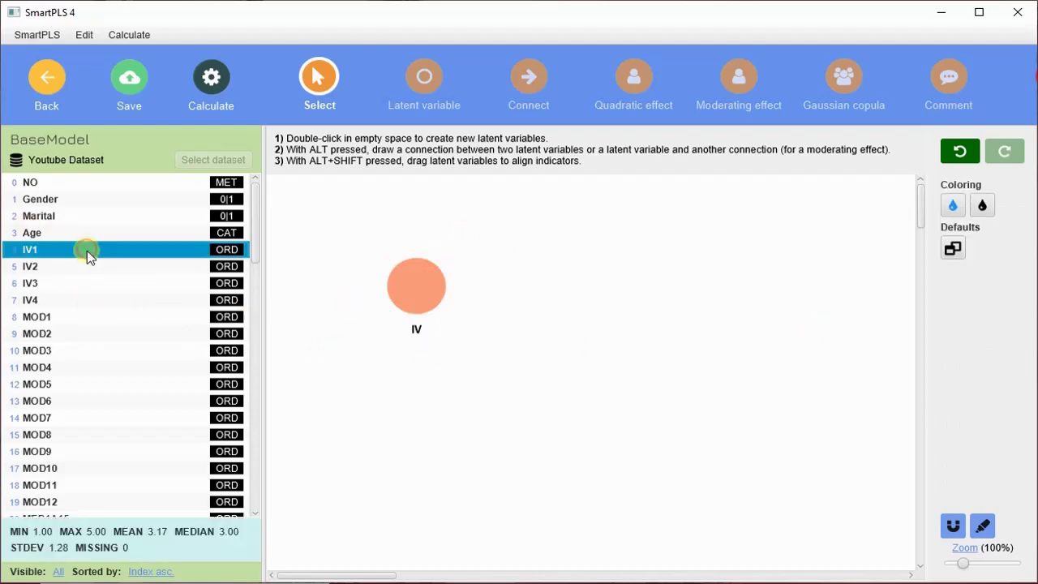
pyautogui.moveTo(91, 252); pyautogui.dragTo(390, 284)
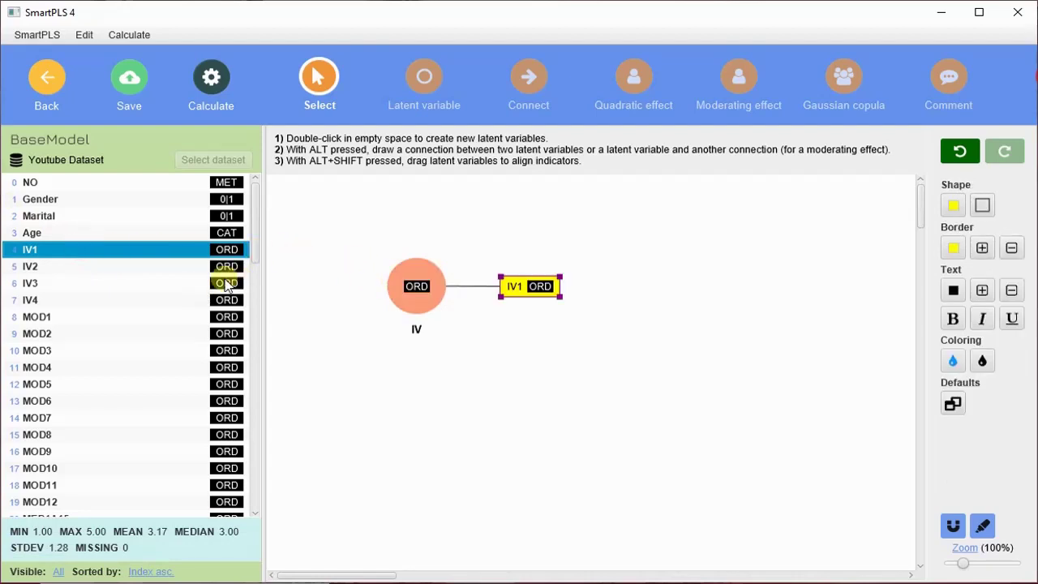
pyautogui.moveTo(70, 267); pyautogui.dragTo(407, 290)
pyautogui.moveTo(40, 283); pyautogui.dragTo(415, 288)
pyautogui.moveTo(66, 305); pyautogui.dragTo(414, 292)
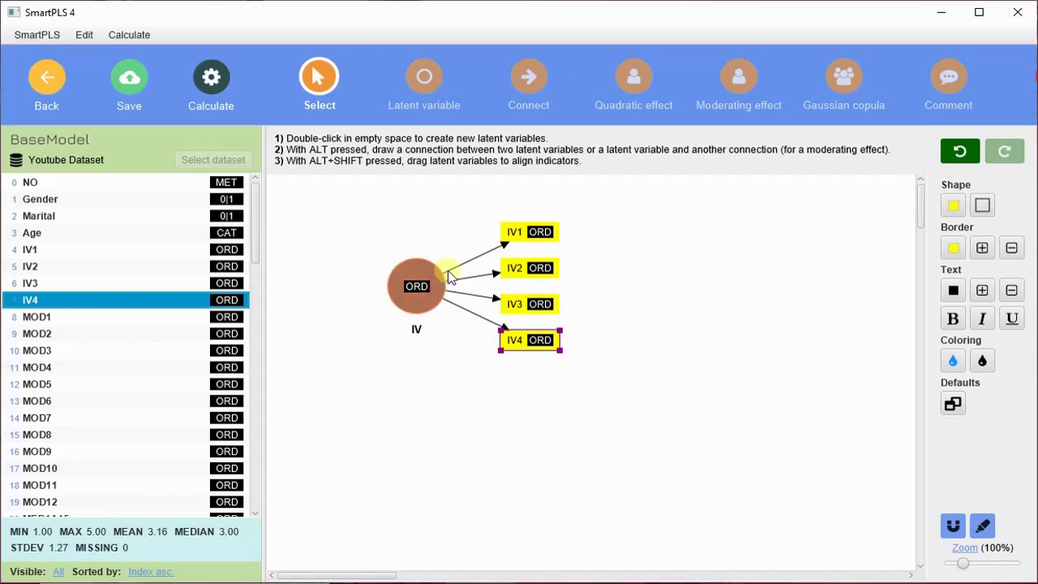
pyautogui.click(839, 280)
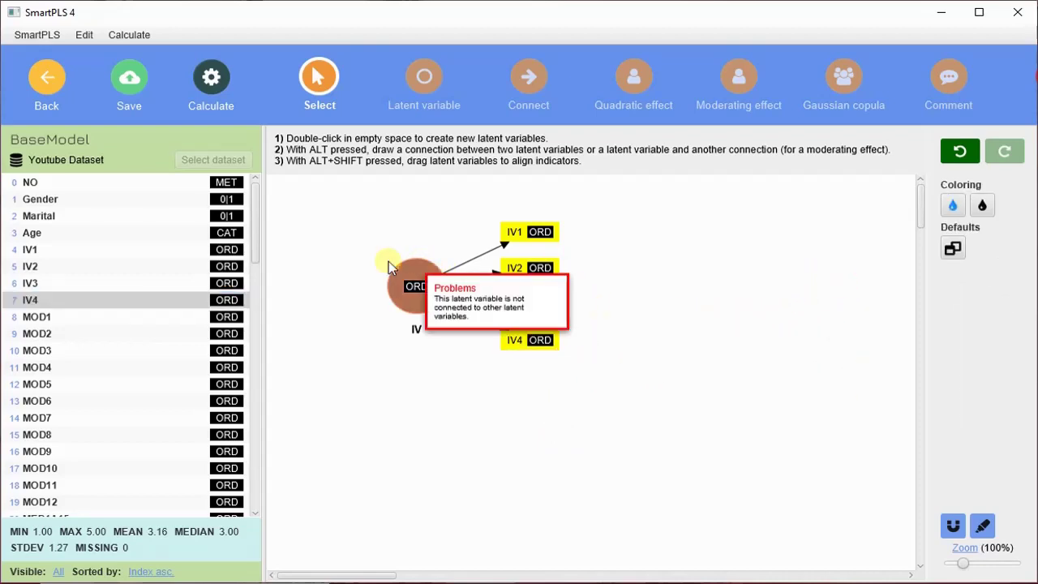
# Step: Try the indicator alignments on each side of the IV construct and settle on the left side
pyautogui.click(421, 272)
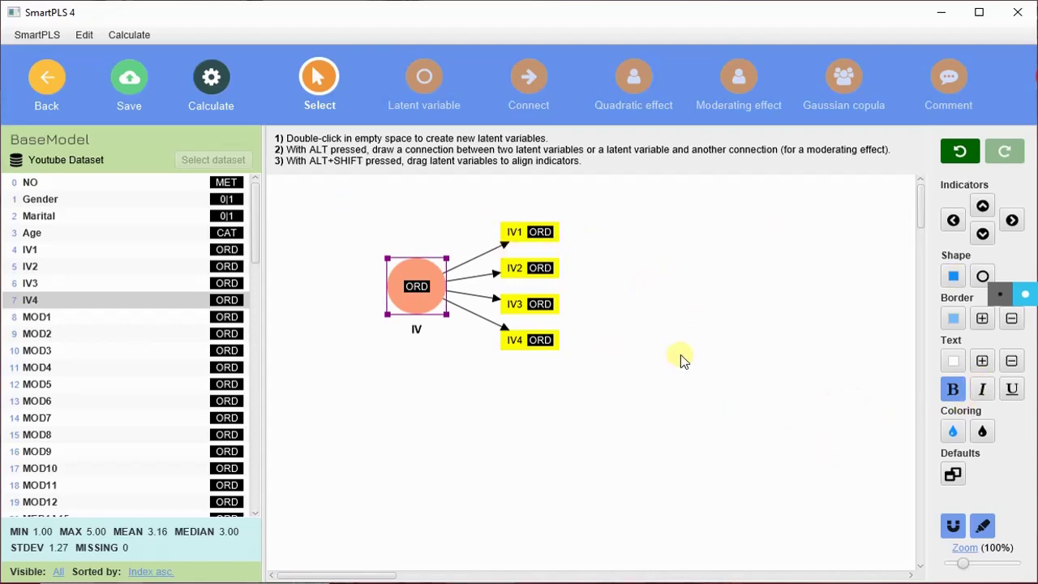
pyautogui.moveTo(436, 295)
pyautogui.click(954, 221)
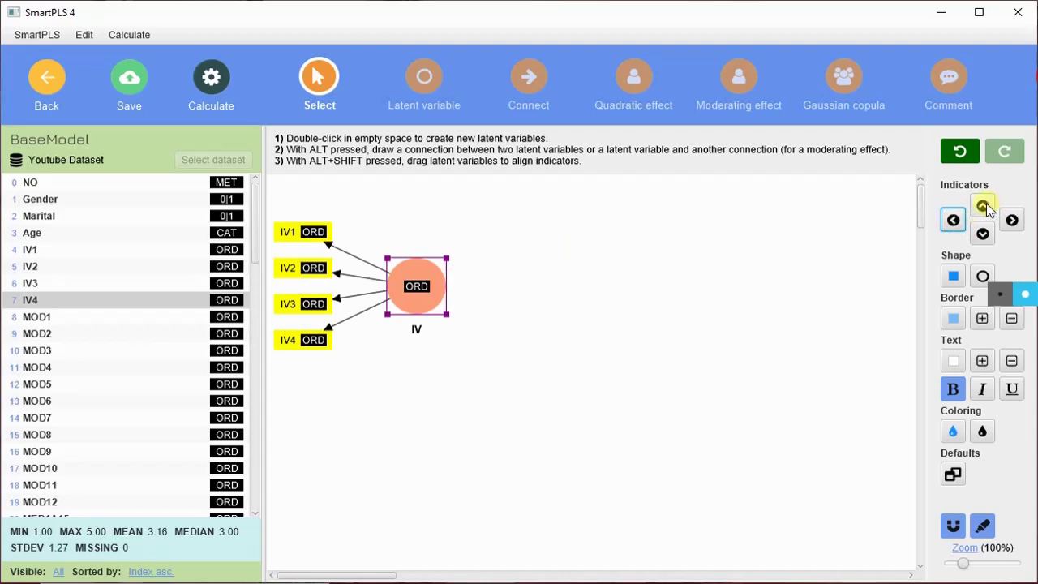
pyautogui.click(982, 207)
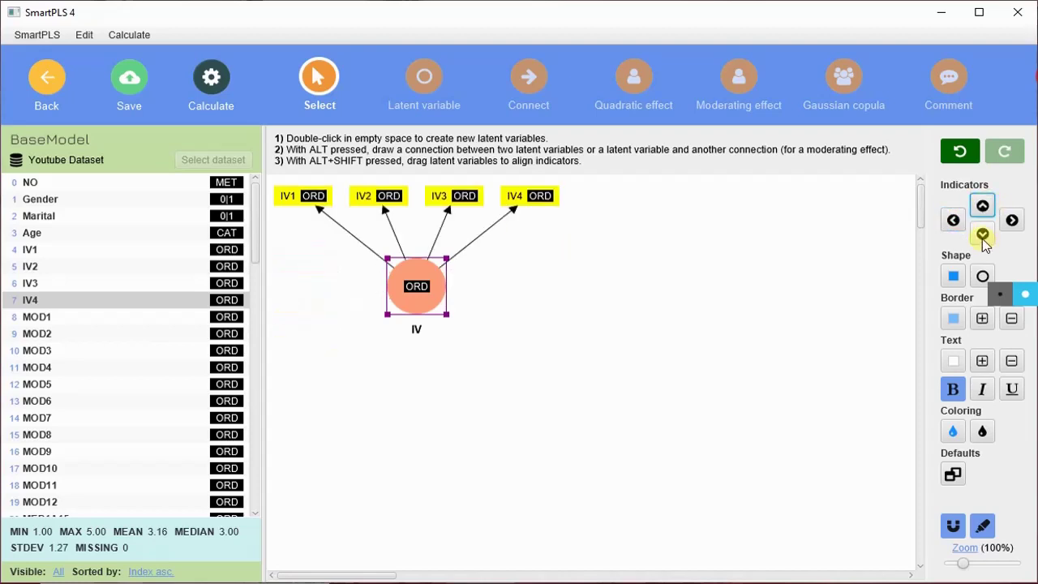
pyautogui.click(982, 234)
pyautogui.click(1013, 221)
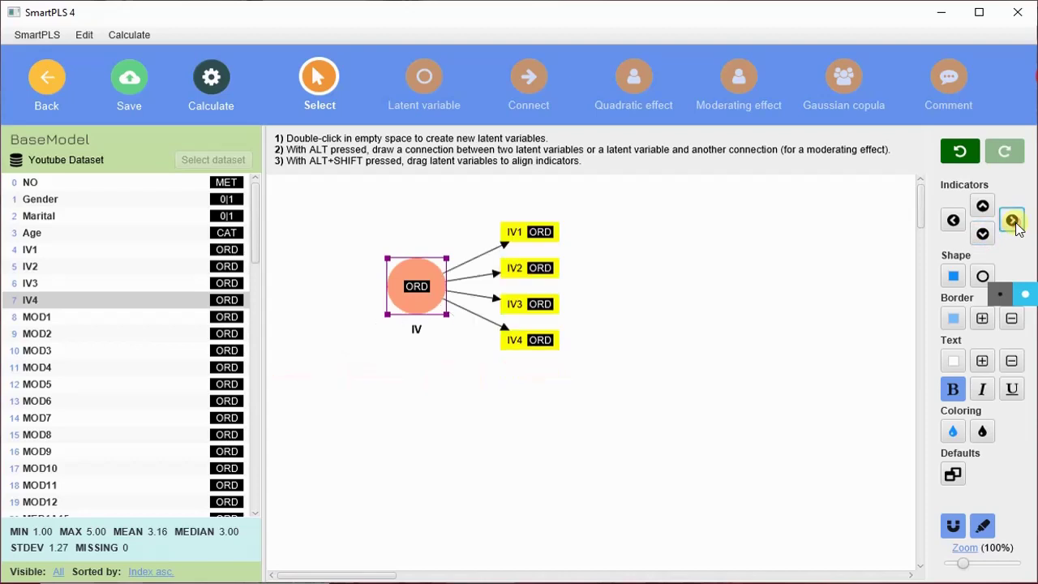
pyautogui.click(954, 221)
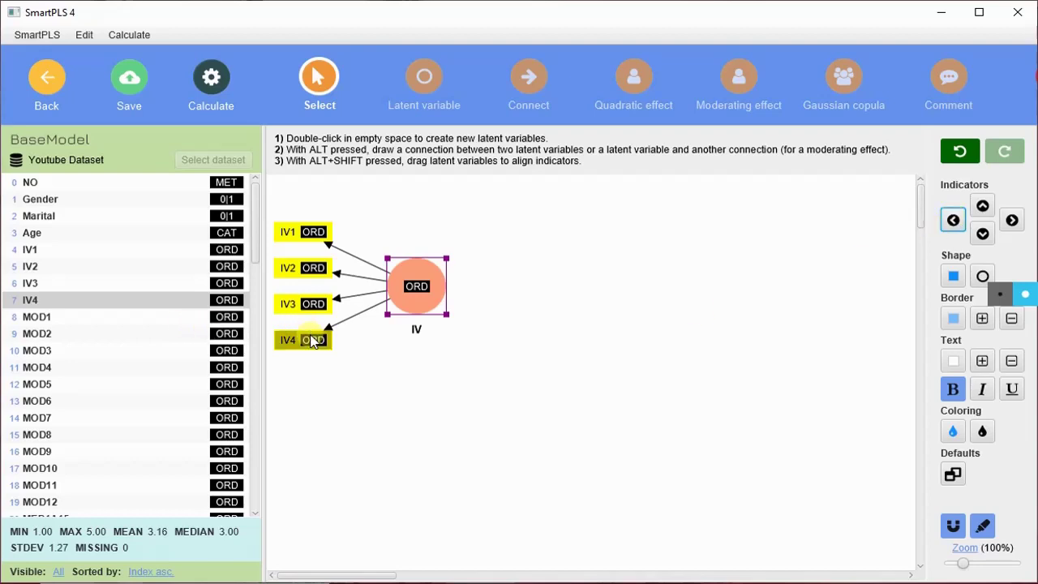
# Step: Shift the IV construct slightly right and reposition IV1, IV2, IV3 and IV4 individually above and to the left of it
pyautogui.moveTo(301, 342); pyautogui.dragTo(307, 234)
pyautogui.moveTo(411, 288); pyautogui.dragTo(441, 288)
pyautogui.moveTo(345, 241); pyautogui.dragTo(414, 233)
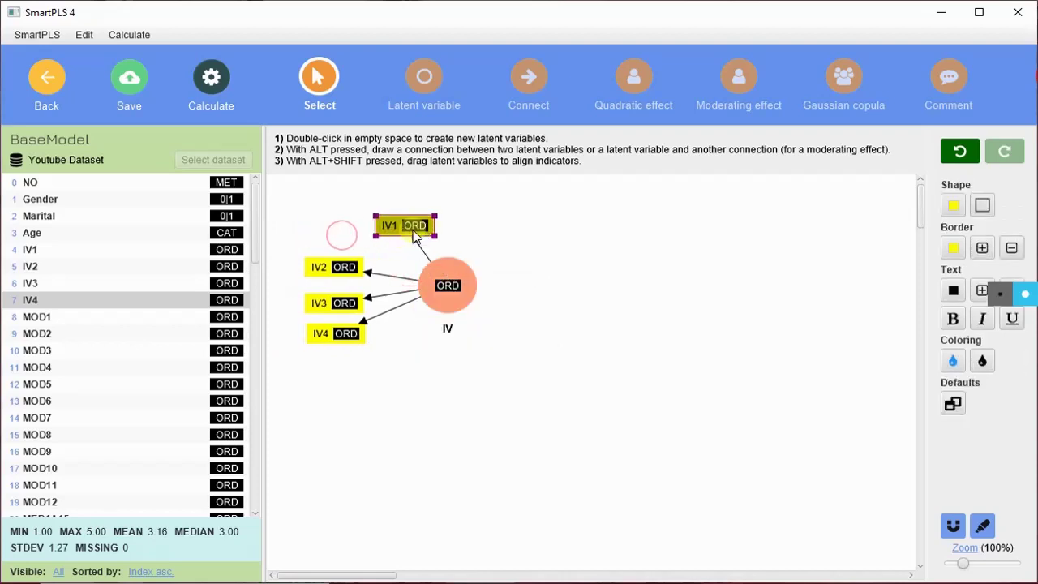
pyautogui.moveTo(321, 274); pyautogui.dragTo(312, 248)
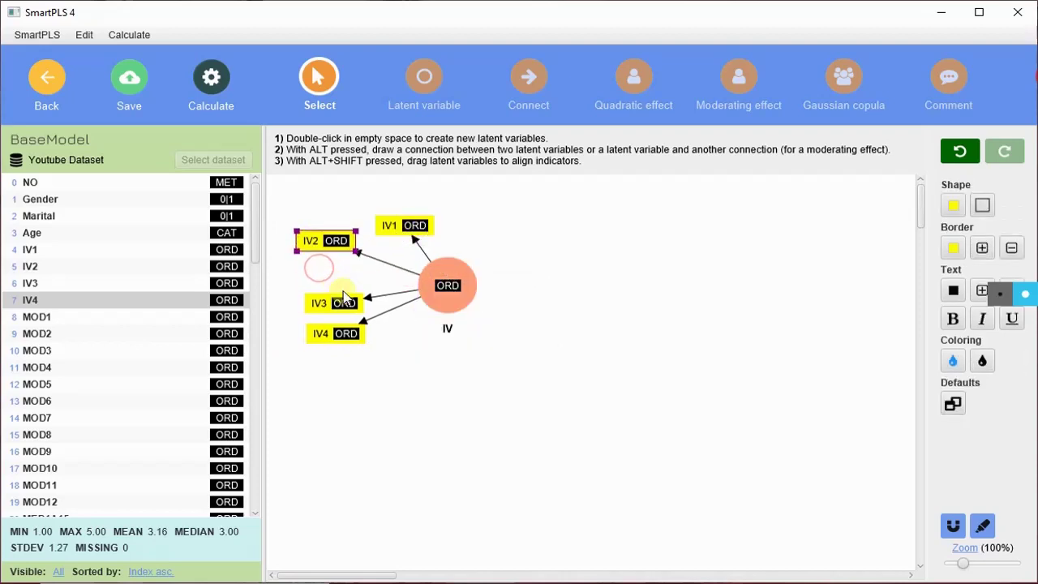
pyautogui.moveTo(342, 304); pyautogui.dragTo(384, 423)
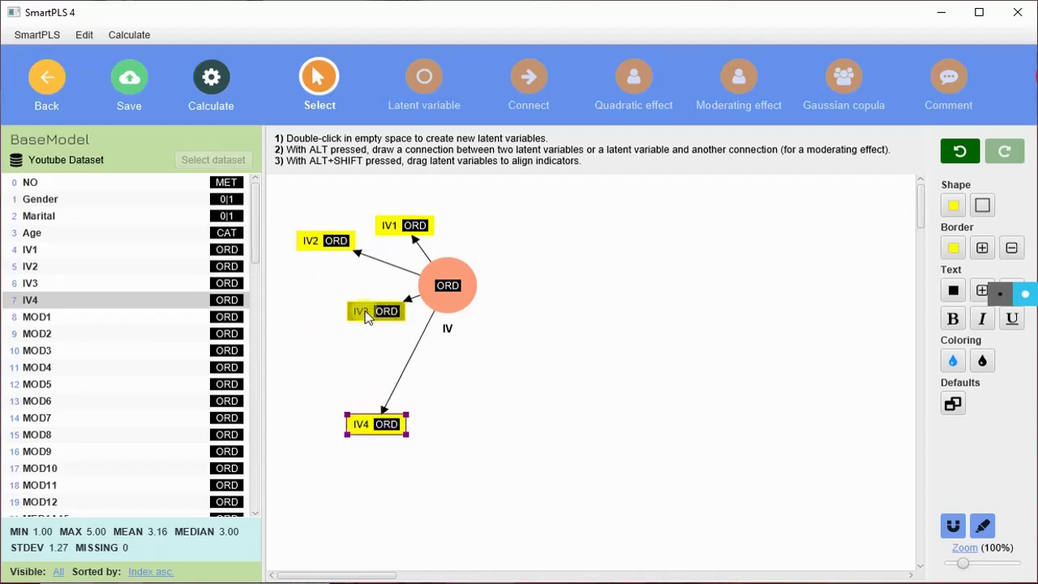
pyautogui.moveTo(370, 317); pyautogui.dragTo(348, 305)
pyautogui.click(402, 421)
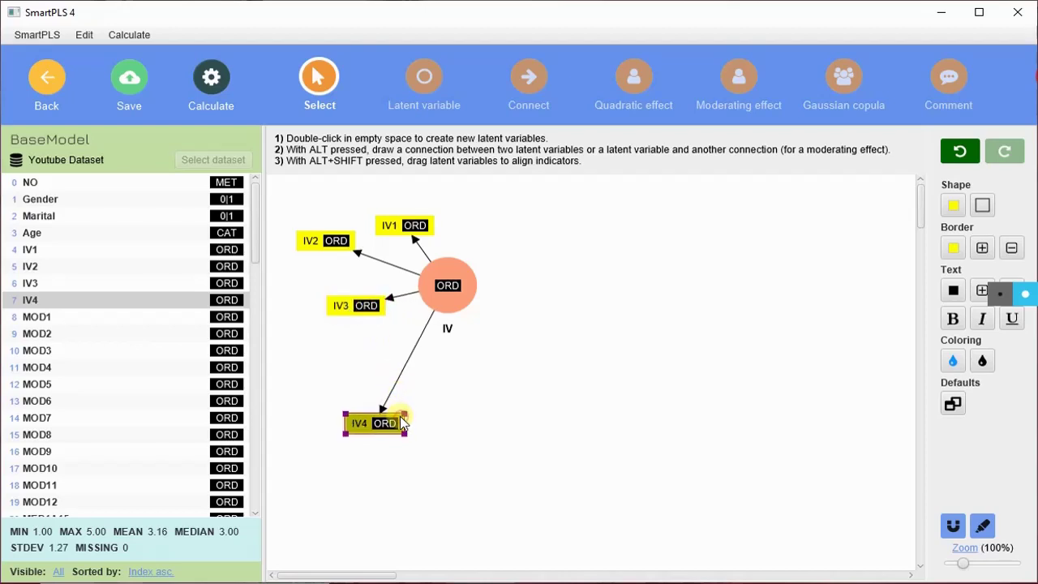
pyautogui.moveTo(401, 421); pyautogui.dragTo(382, 335)
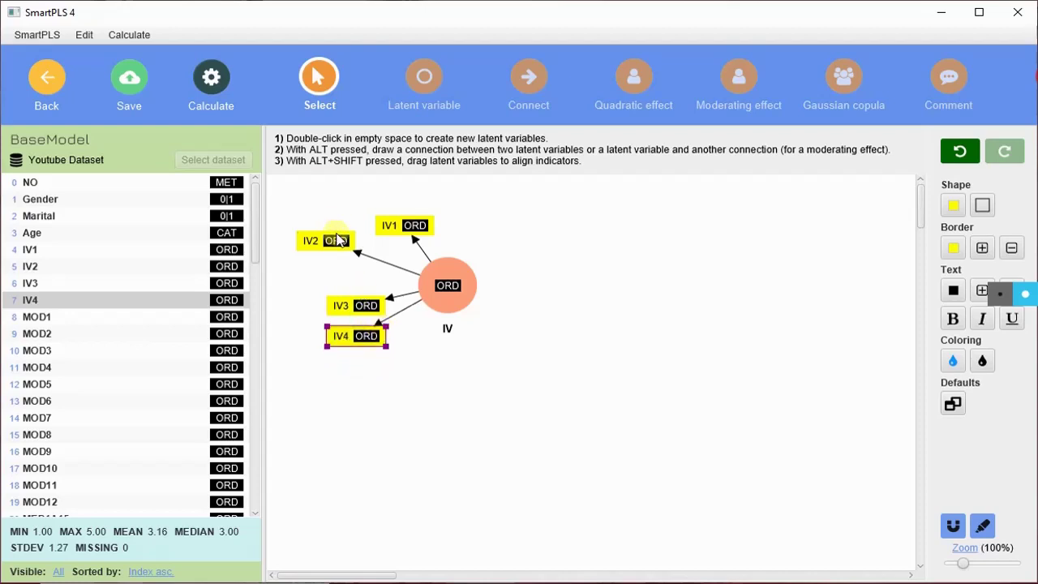
# Step: Move the indicators IV2 and IV1 above IV3 so that all four IV indicators form one vertical column
pyautogui.moveTo(321, 245); pyautogui.dragTo(354, 278)
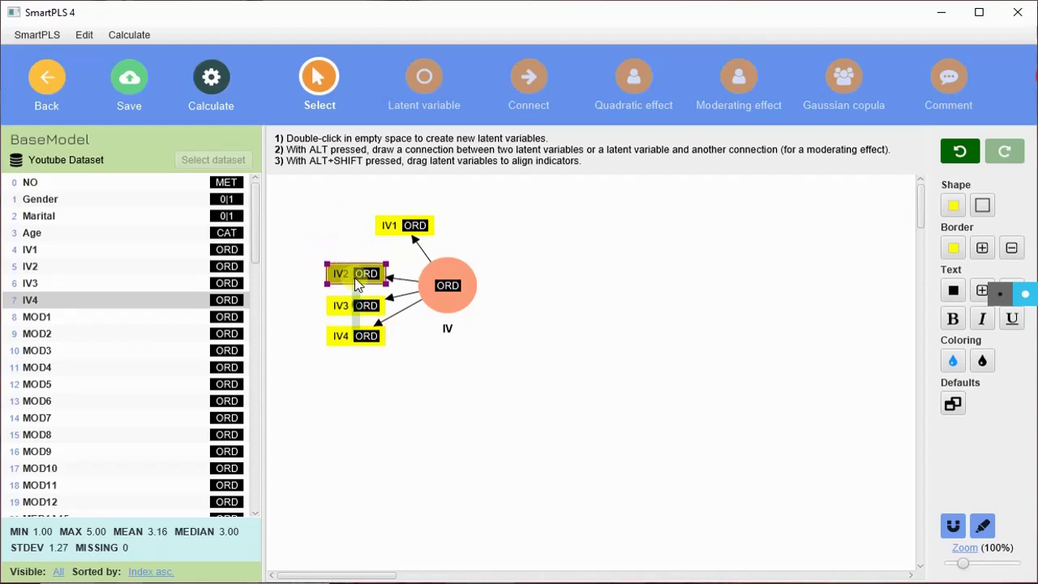
pyautogui.moveTo(388, 228); pyautogui.dragTo(349, 246)
pyautogui.click(596, 251)
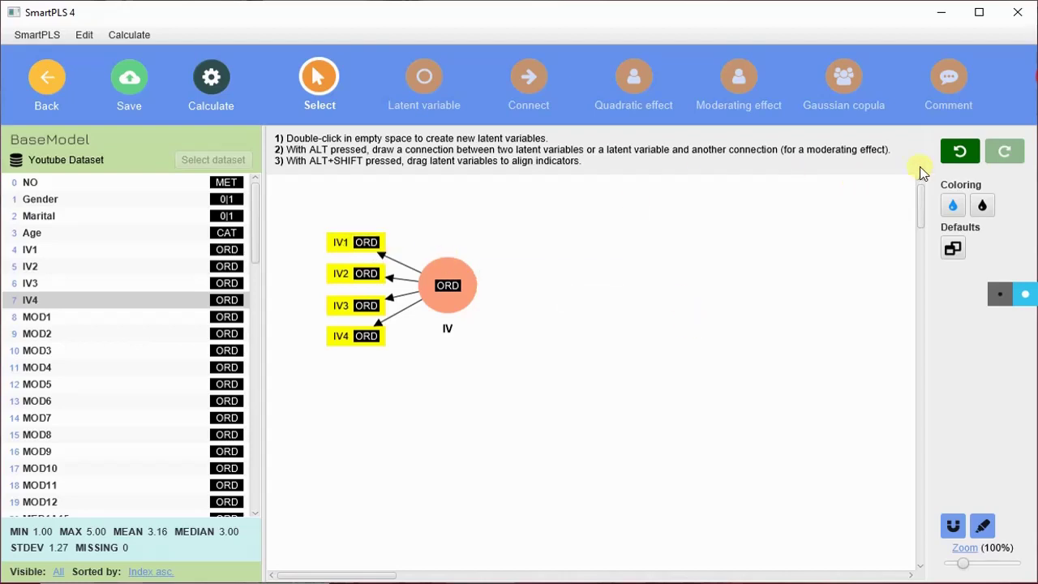
# Step: Toggle the display of the ORD scale labels on the IV construct and its indicators, leaving the labels hidden
pyautogui.moveTo(965, 564); pyautogui.dragTo(992, 565)
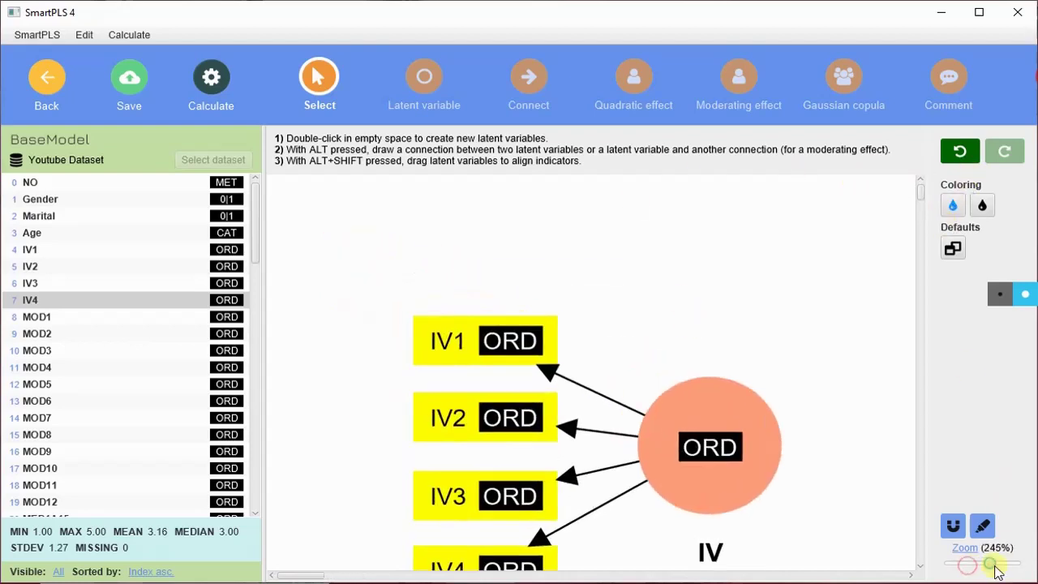
pyautogui.scroll(-3, 709, 371)
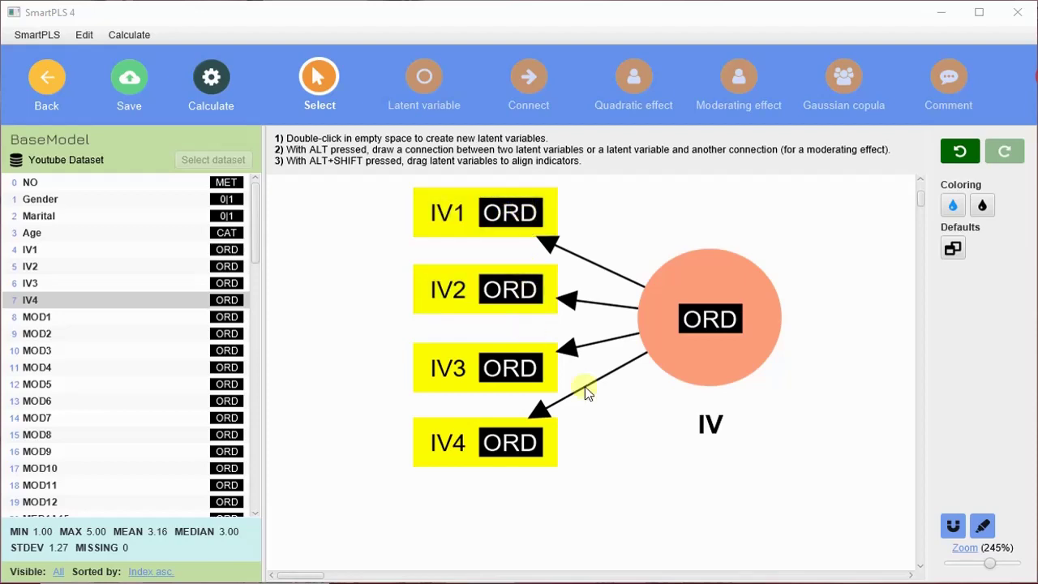
pyautogui.click(983, 525)
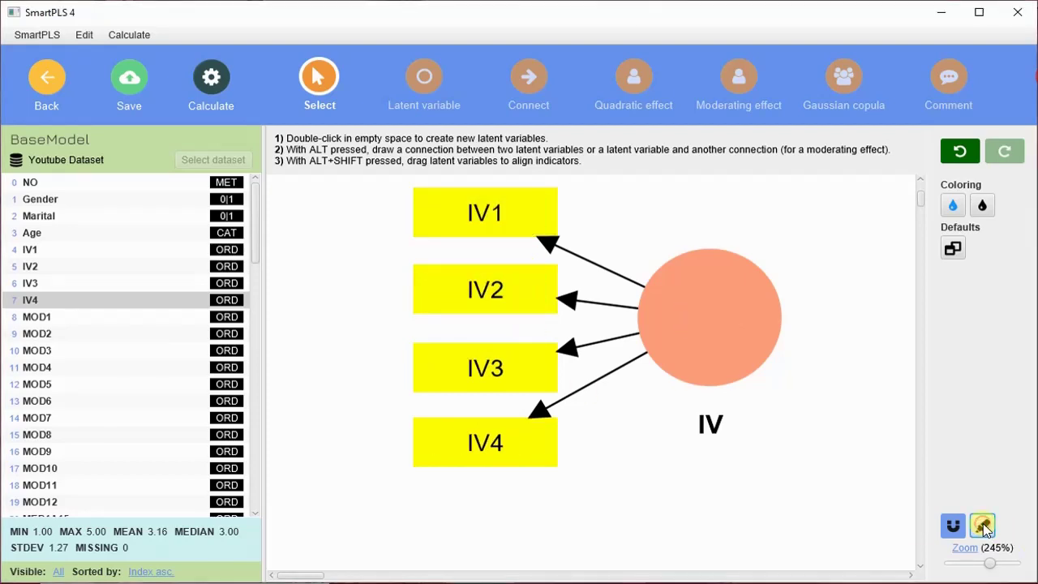
pyautogui.click(983, 526)
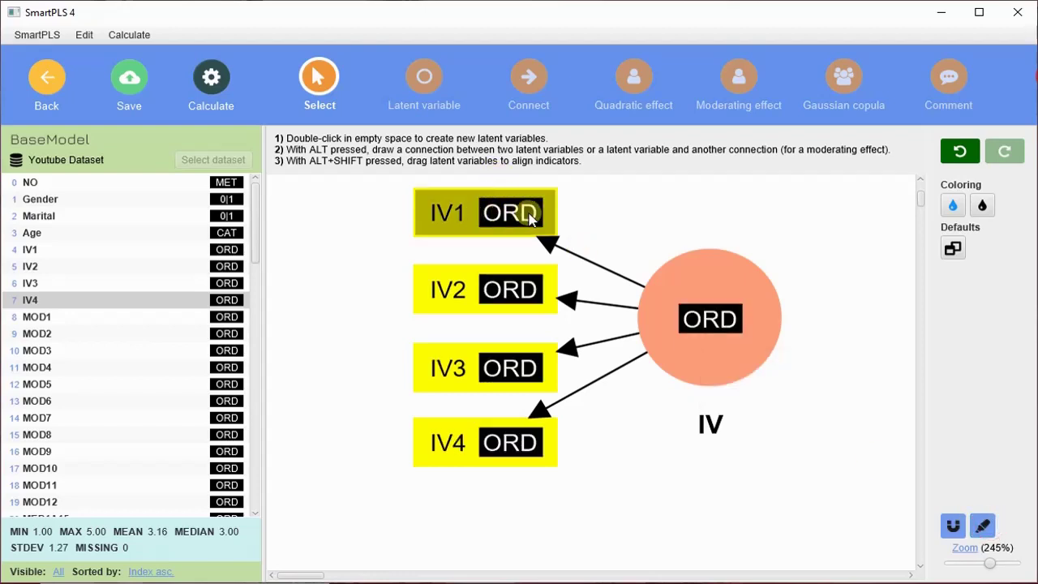
pyautogui.click(984, 526)
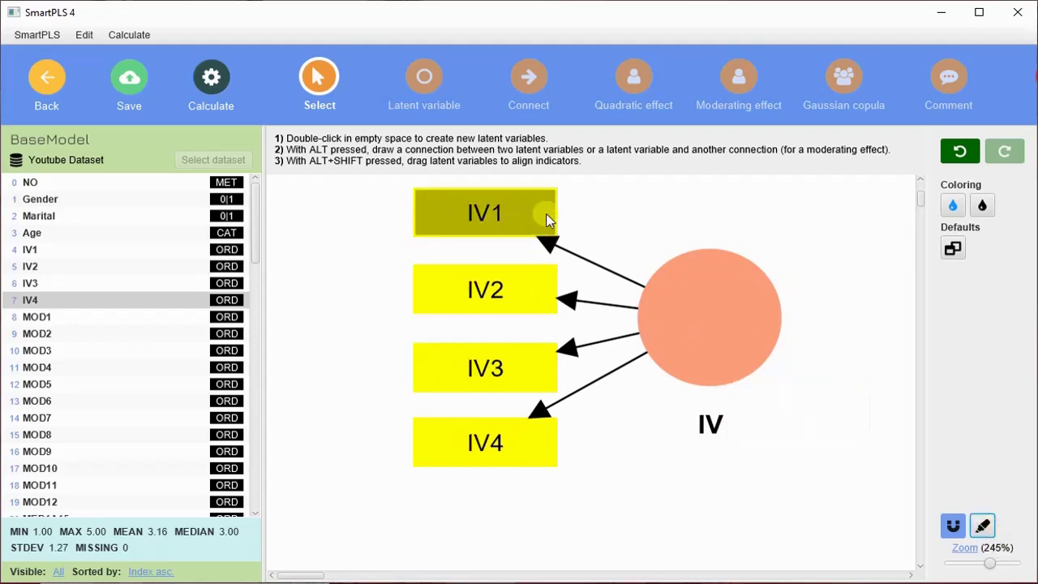
pyautogui.click(979, 527)
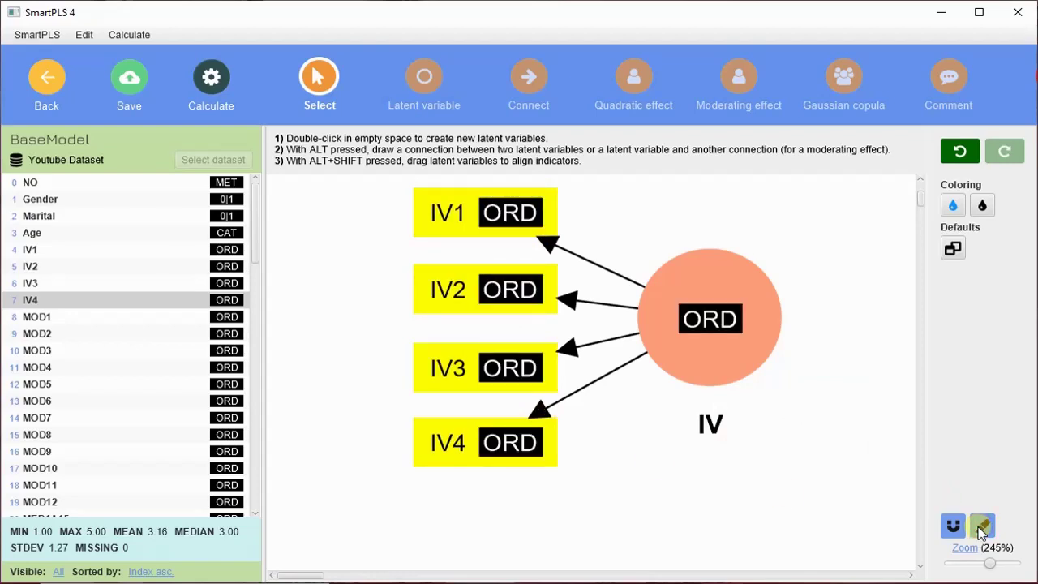
pyautogui.click(981, 527)
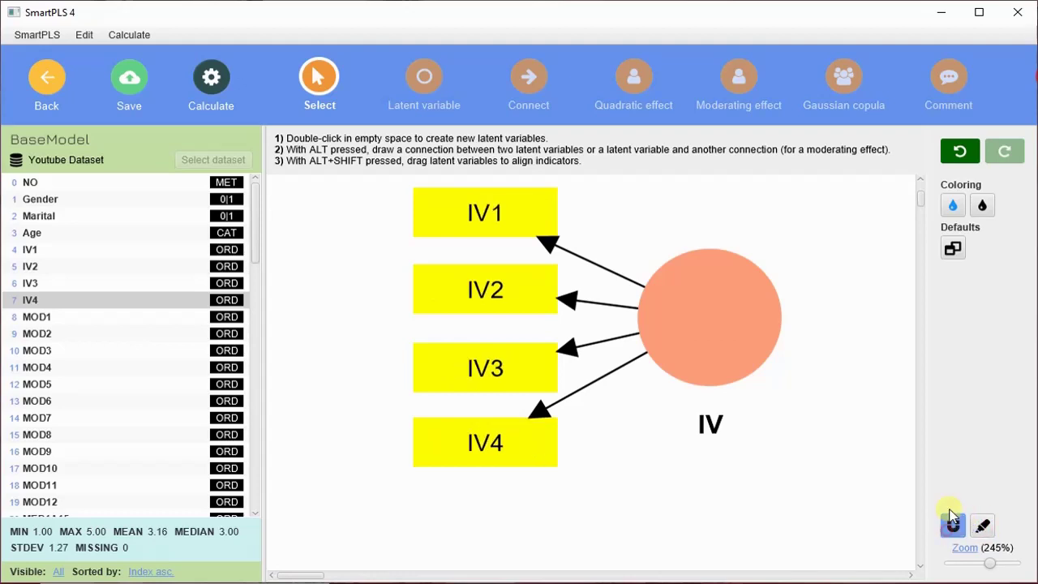
# Step: Move the IV construct together with its indicators a little to the left and slightly down on the canvas
pyautogui.click(728, 313)
pyautogui.moveTo(729, 311); pyautogui.dragTo(673, 313)
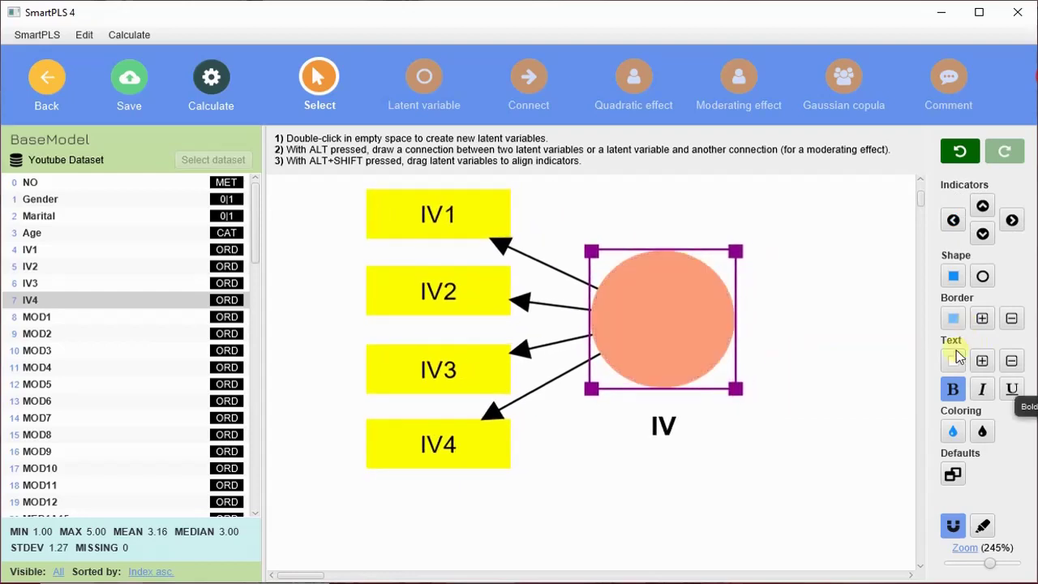
pyautogui.click(962, 562)
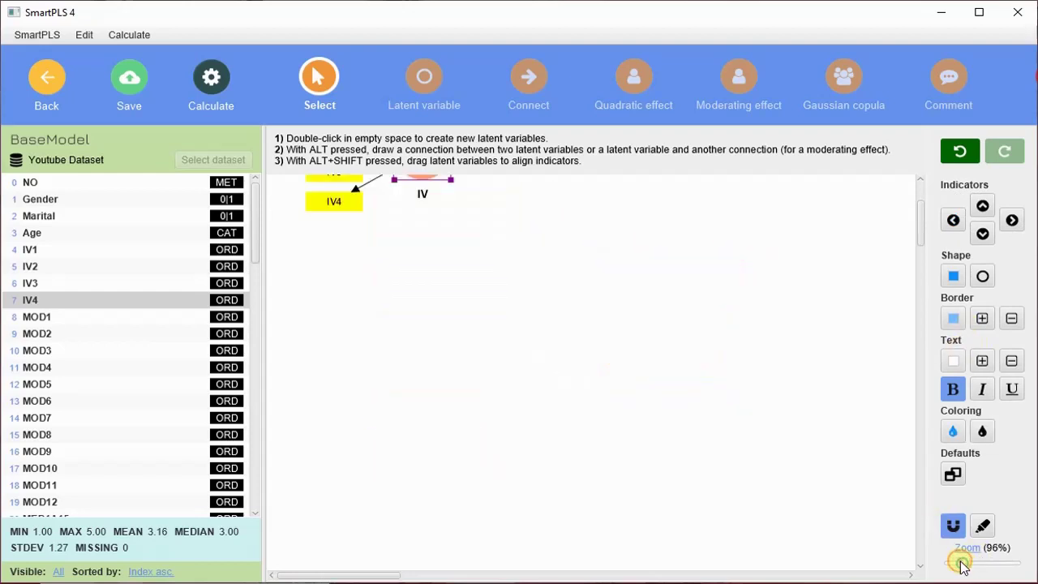
pyautogui.moveTo(960, 562); pyautogui.dragTo(962, 562)
pyautogui.scroll(3, 694, 415)
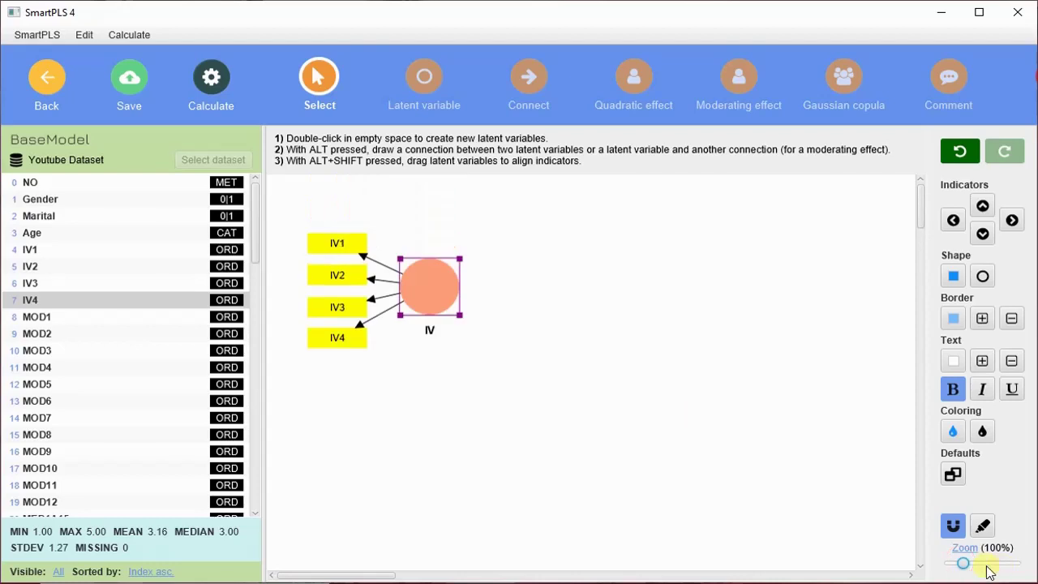
pyautogui.moveTo(962, 564)
pyautogui.mouseDown()
pyautogui.moveTo(952, 565)
pyautogui.moveTo(978, 566)
pyautogui.moveTo(963, 565)
pyautogui.mouseUp()
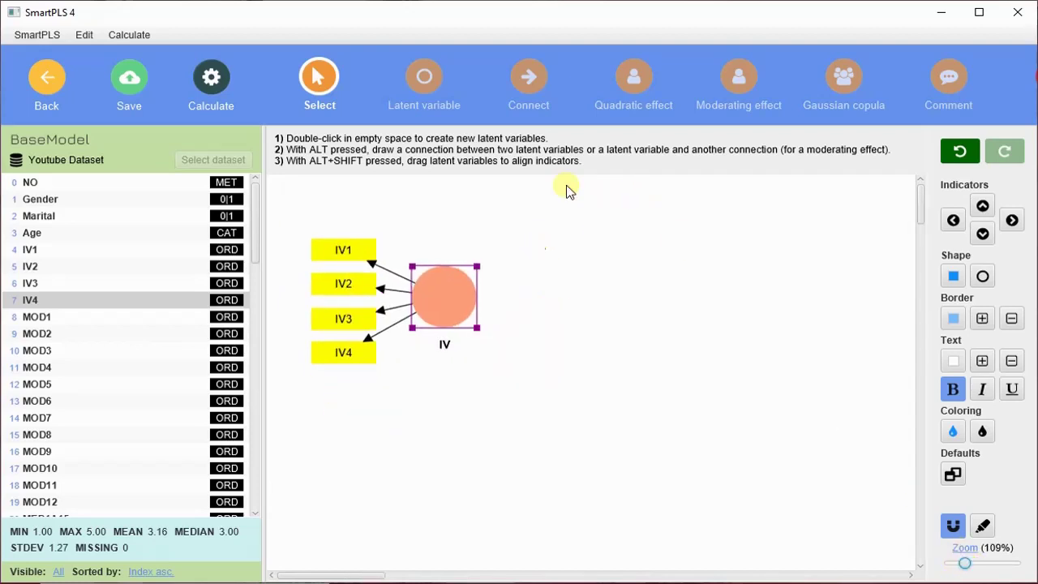
pyautogui.scroll(-3, 918, 215)
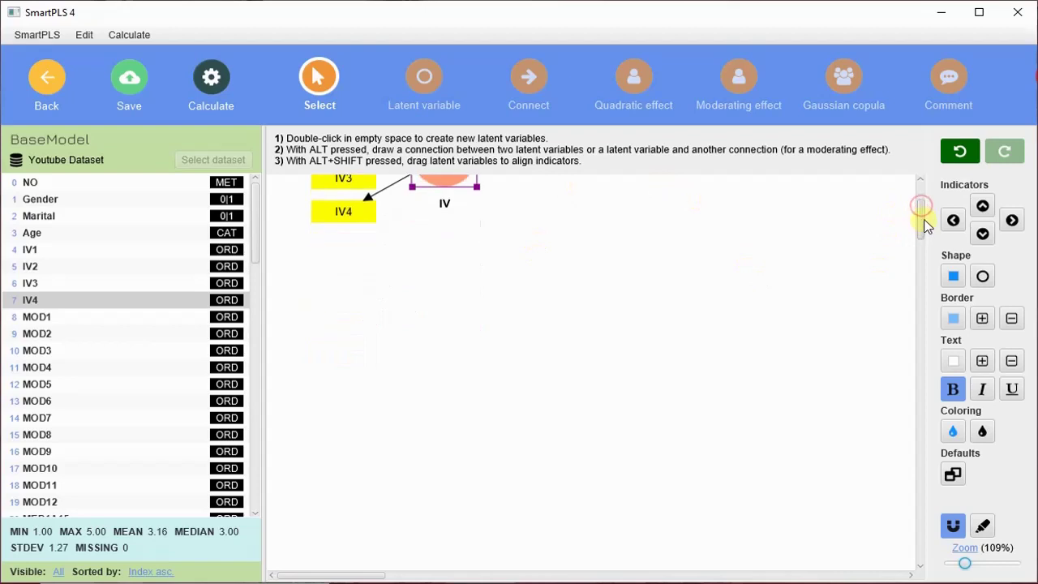
pyautogui.scroll(3, 924, 207)
pyautogui.moveTo(441, 288)
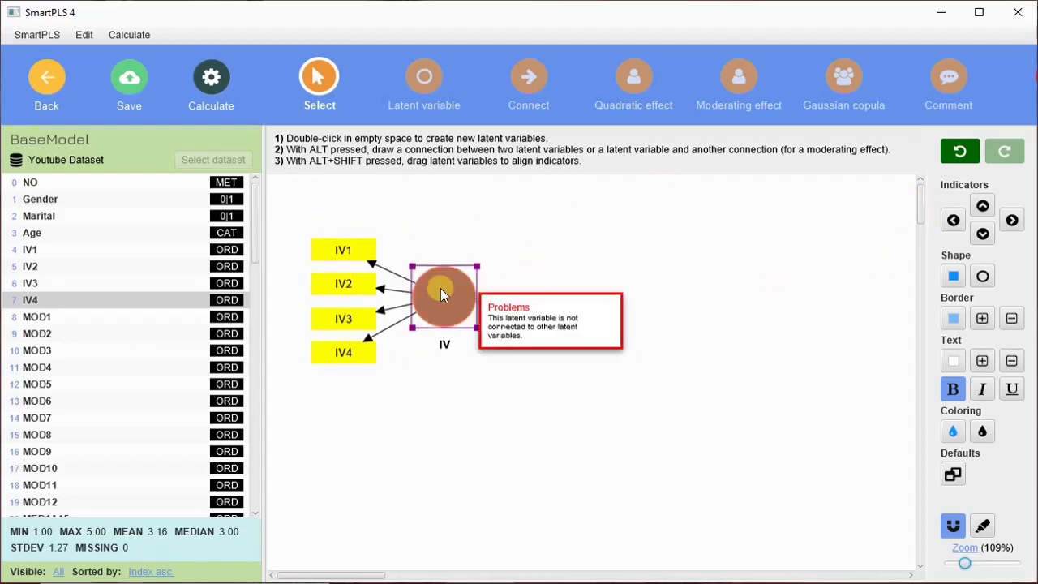
pyautogui.scroll(1, 441, 303)
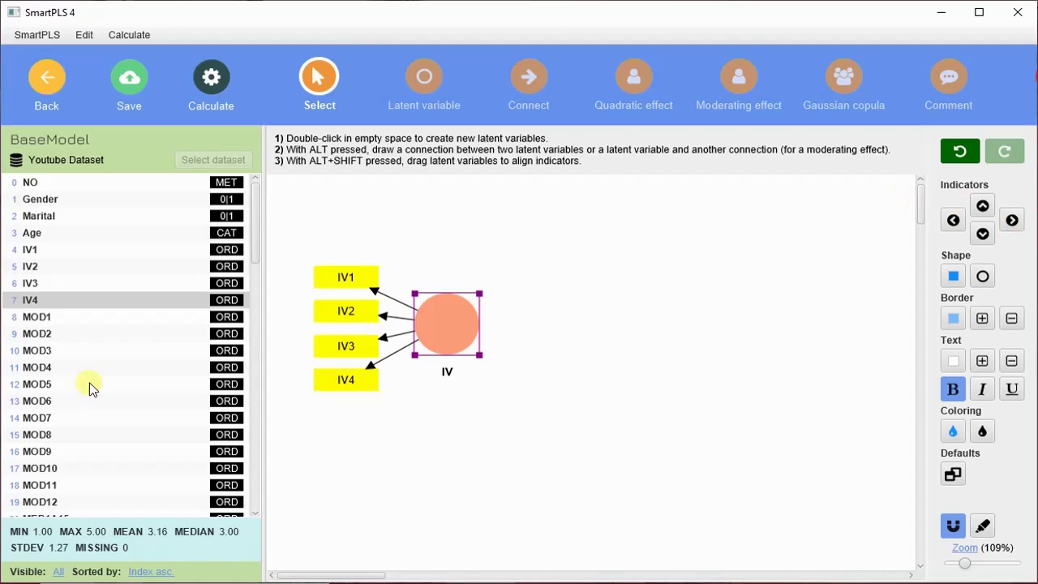
# Step: Create a latent variable named DVA from the indicators DVA1 to DVA16, placing it to the right of the IV construct
pyautogui.scroll(-20, 90, 388)
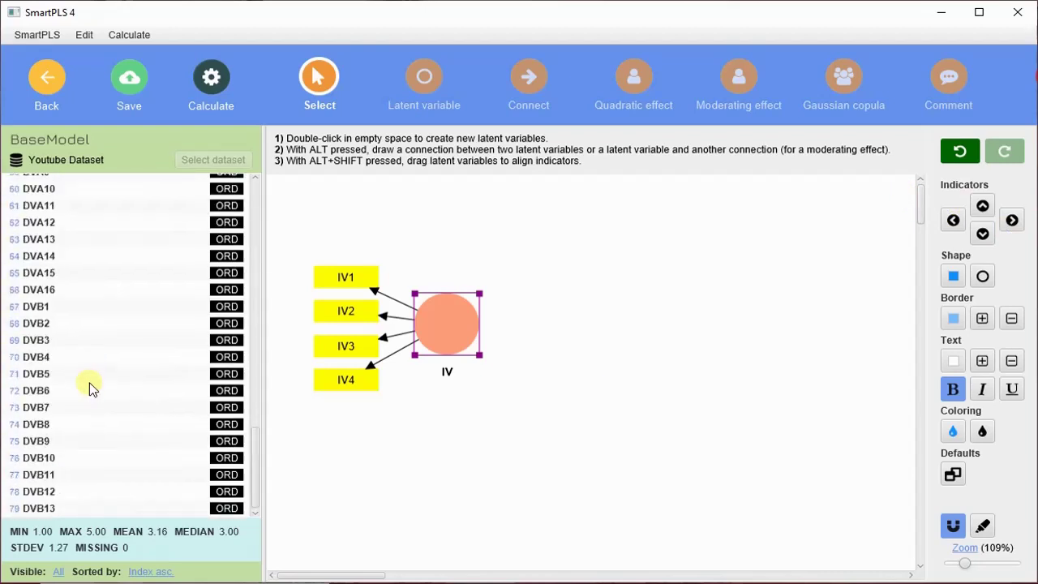
pyautogui.click(142, 306)
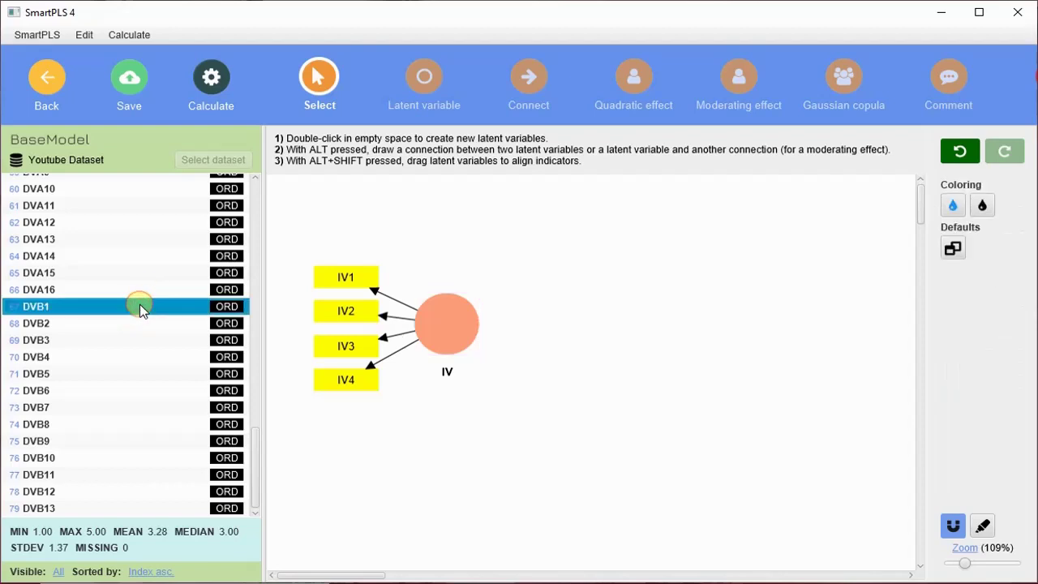
pyautogui.scroll(2, 139, 308)
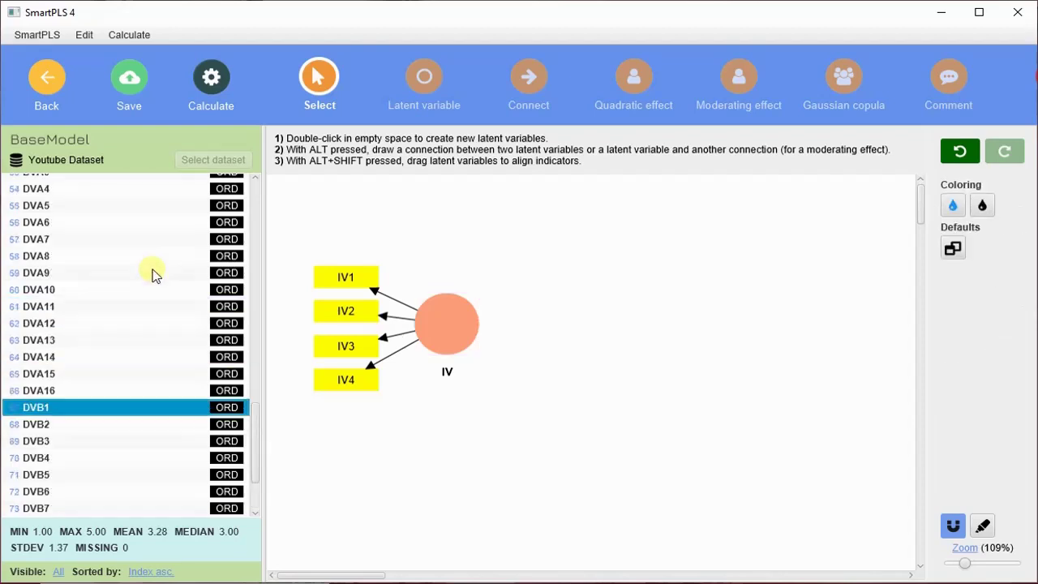
pyautogui.scroll(1, 134, 227)
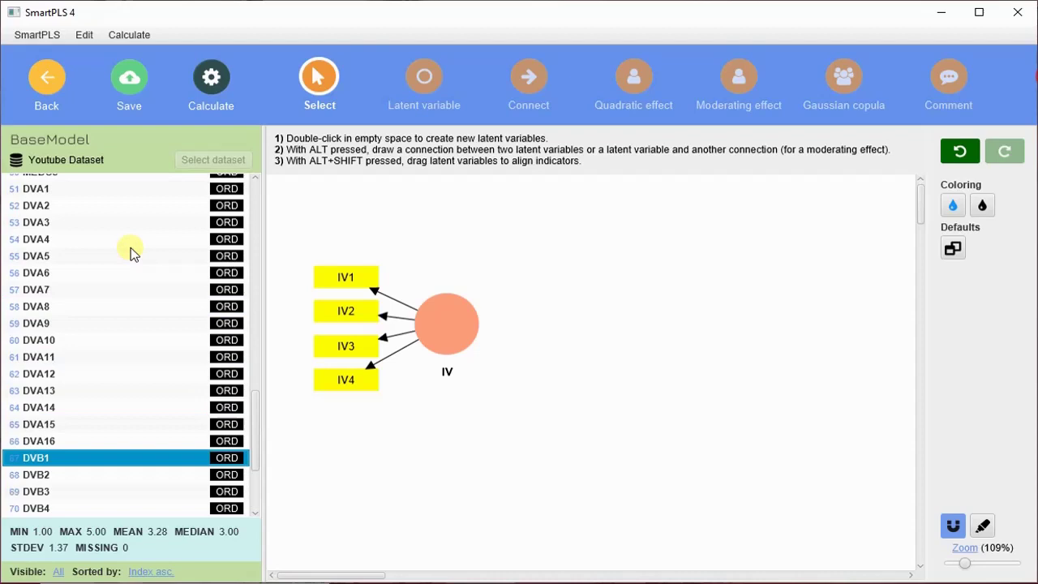
pyautogui.click(124, 188)
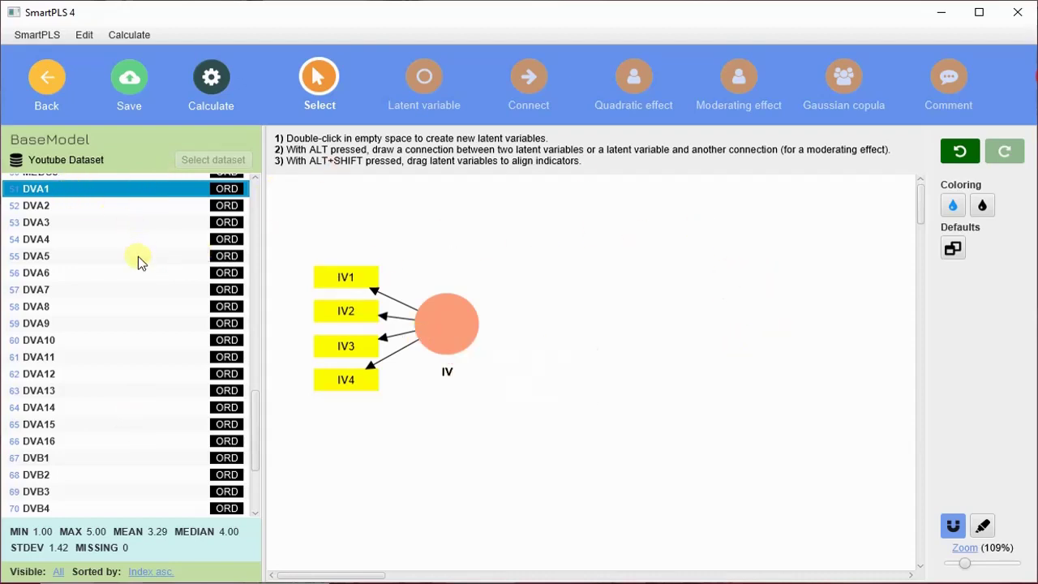
pyautogui.scroll(1, 130, 255)
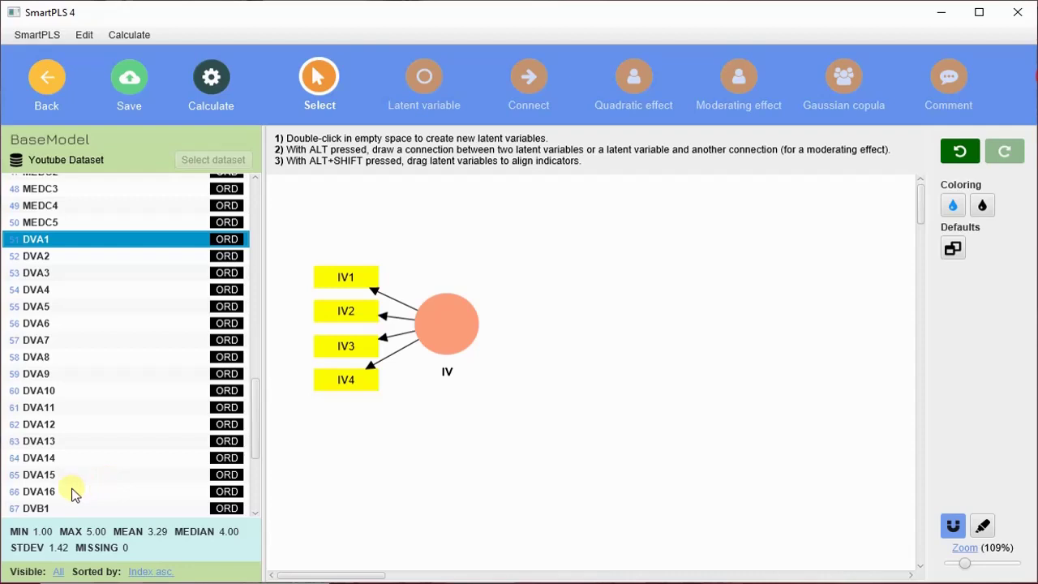
pyautogui.click(61, 239)
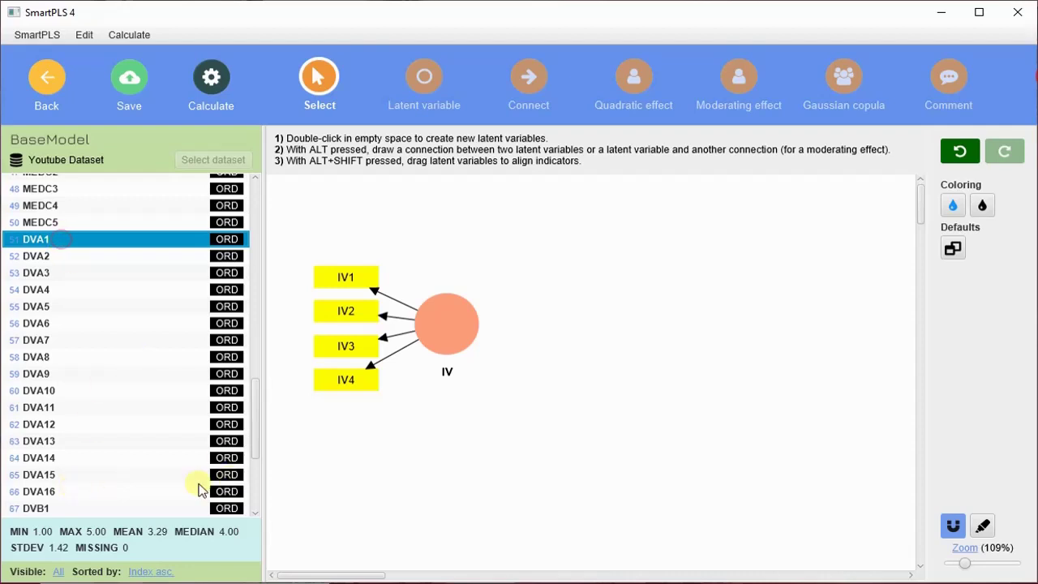
pyautogui.keyDown('shift'); pyautogui.click(84, 491); pyautogui.keyUp('shift')
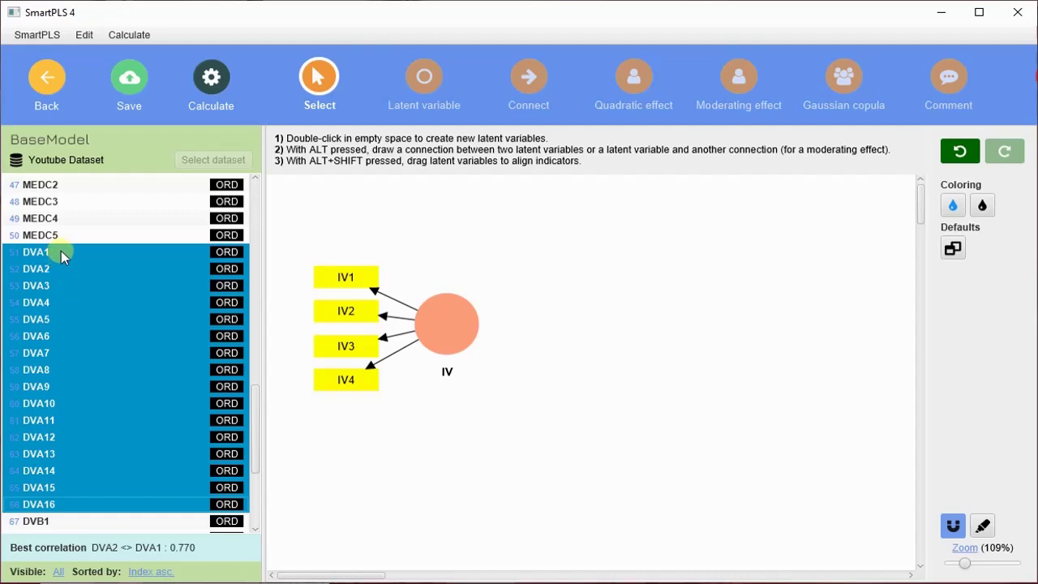
pyautogui.moveTo(62, 250); pyautogui.dragTo(69, 512)
pyautogui.moveTo(33, 351); pyautogui.dragTo(705, 288)
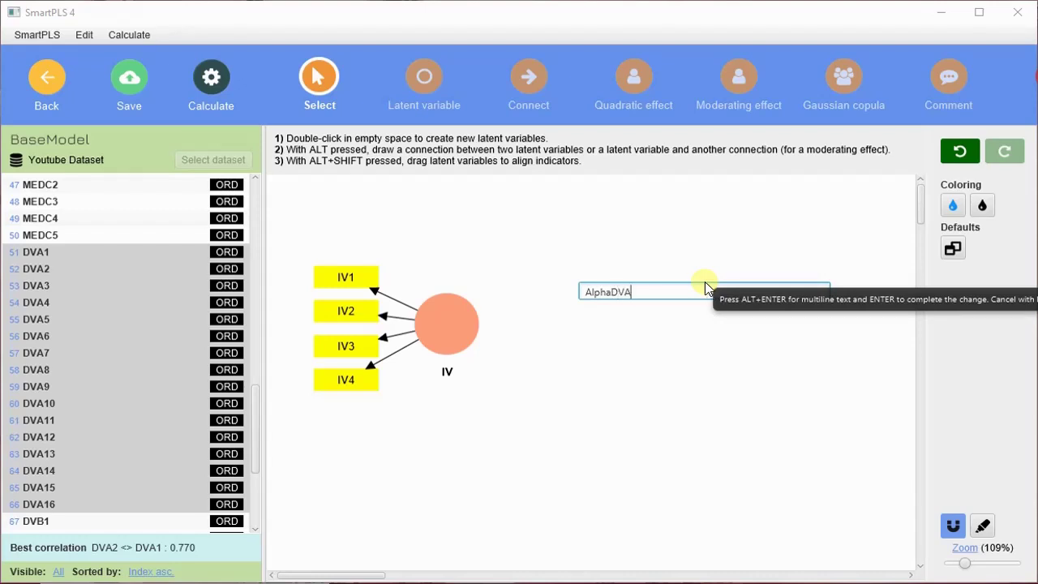
pyautogui.press('BackSpace')
pyautogui.press('BackSpace')
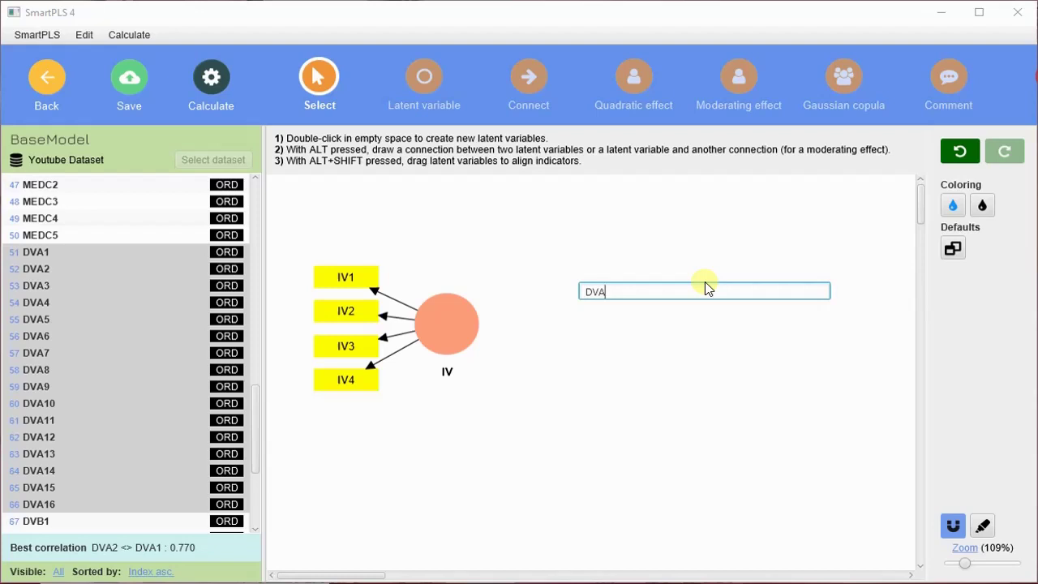
pyautogui.press('Return')
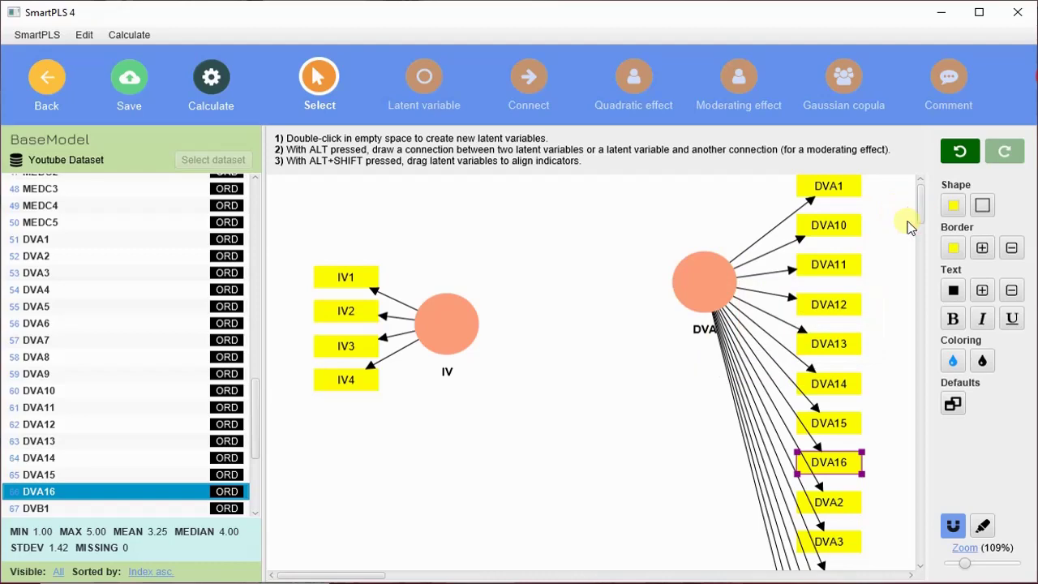
# Step: Move the DVA construct with its indicators farther right, level with the IV construct
pyautogui.scroll(-6, 823, 347)
pyautogui.scroll(6, 823, 349)
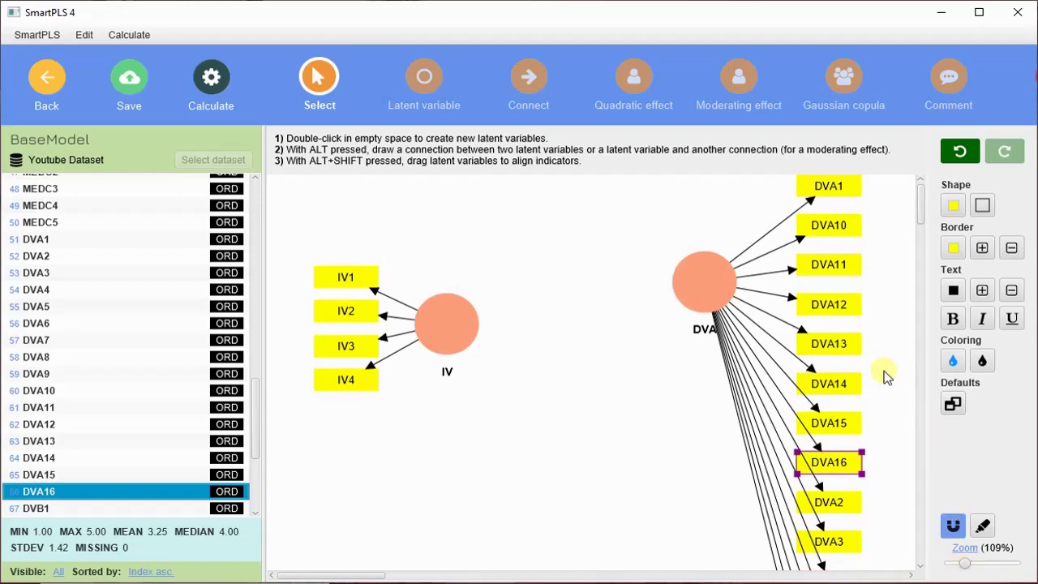
pyautogui.scroll(-6, 884, 373)
pyautogui.scroll(5, 801, 431)
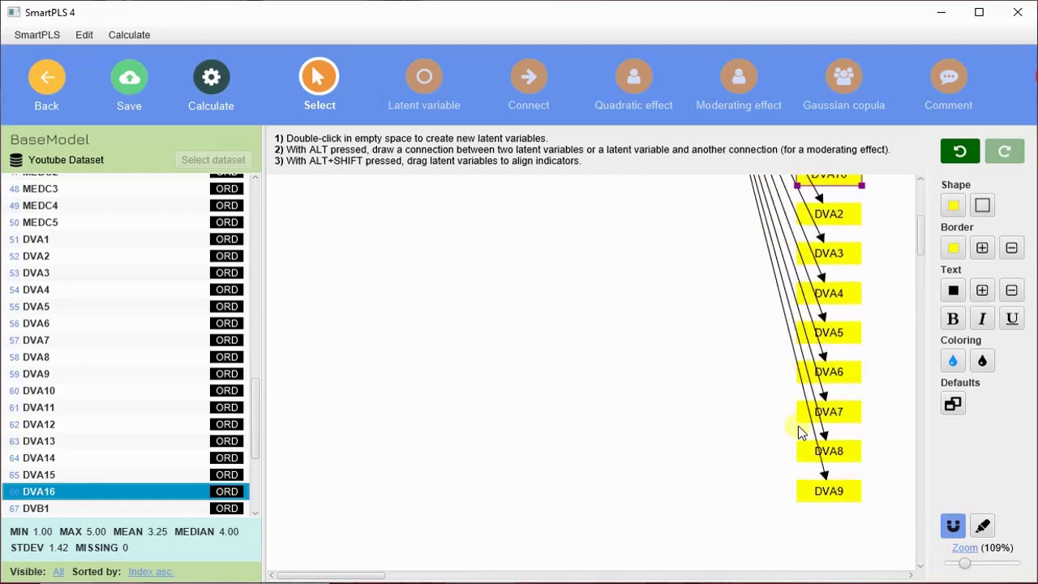
pyautogui.moveTo(964, 565); pyautogui.dragTo(961, 570)
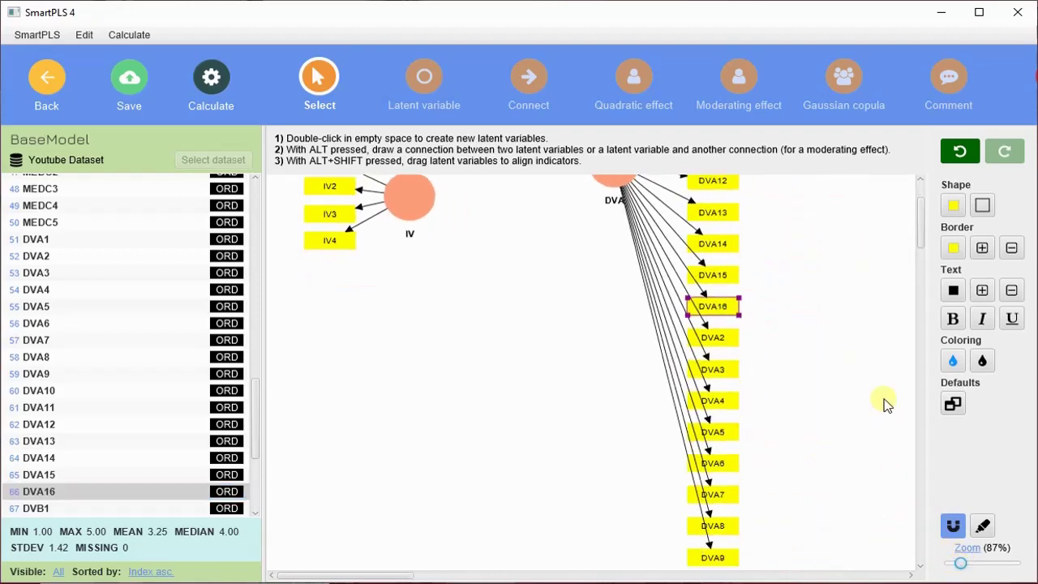
pyautogui.scroll(2, 884, 400)
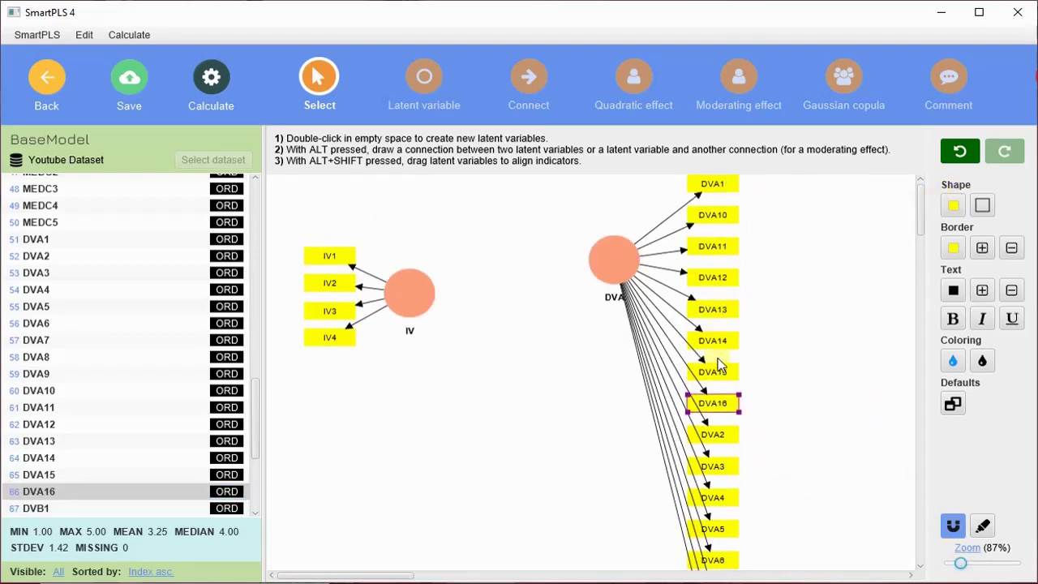
pyautogui.moveTo(621, 257); pyautogui.dragTo(718, 235)
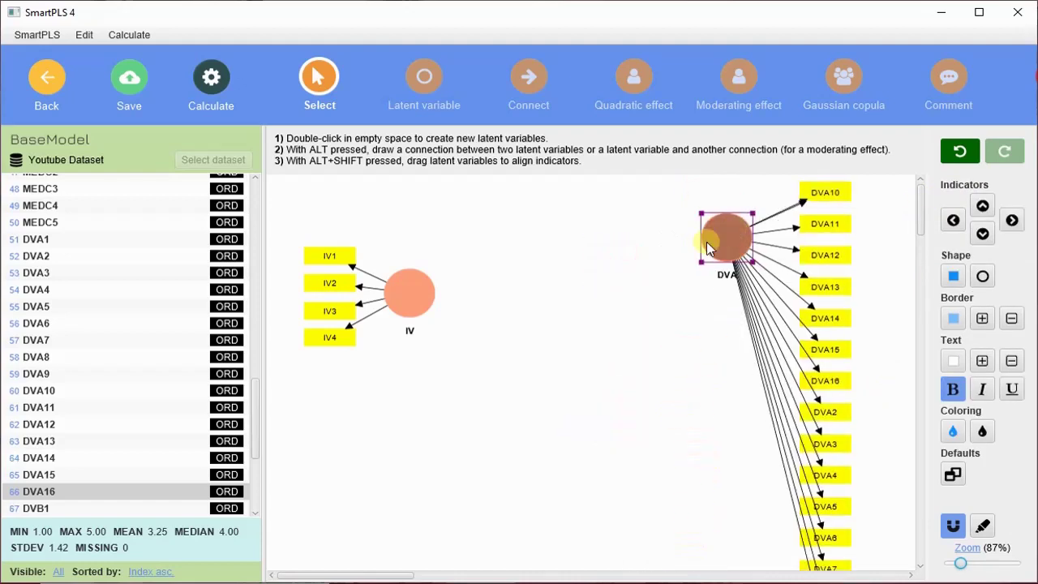
pyautogui.moveTo(689, 273); pyautogui.dragTo(693, 293)
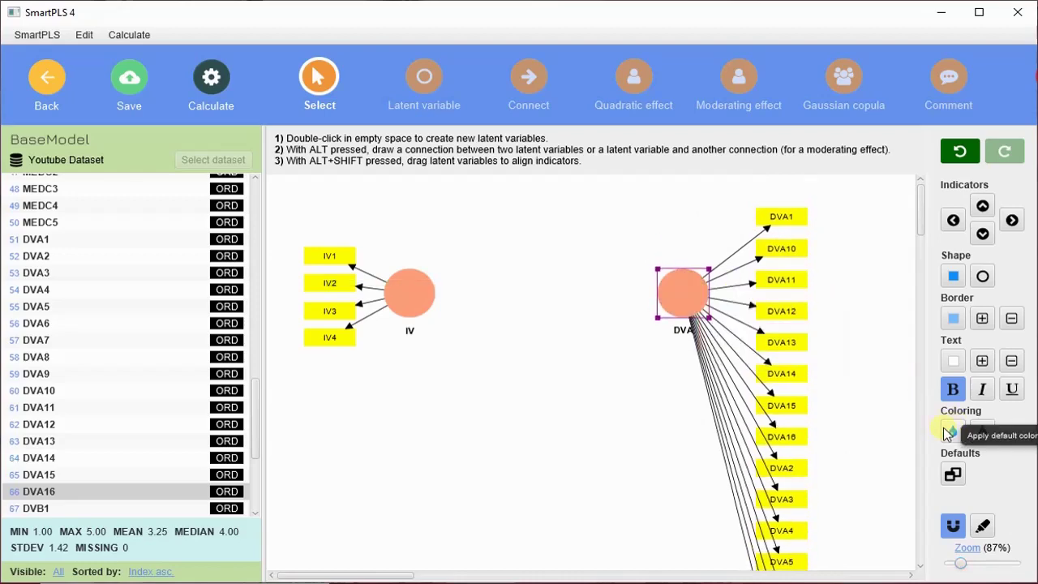
pyautogui.moveTo(961, 562)
pyautogui.mouseDown()
pyautogui.moveTo(948, 562)
pyautogui.moveTo(958, 565)
pyautogui.mouseUp()
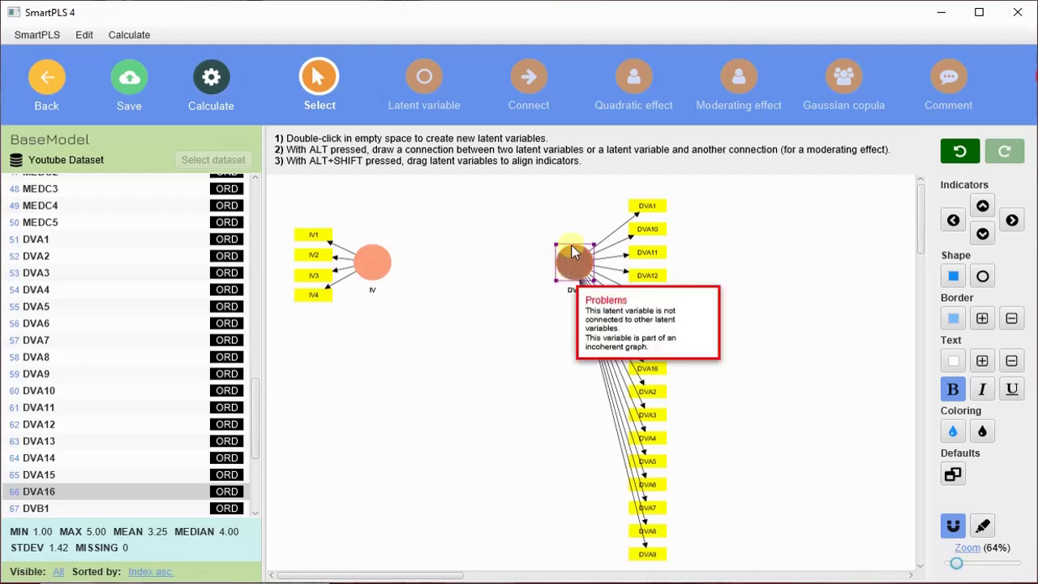
pyautogui.click(769, 264)
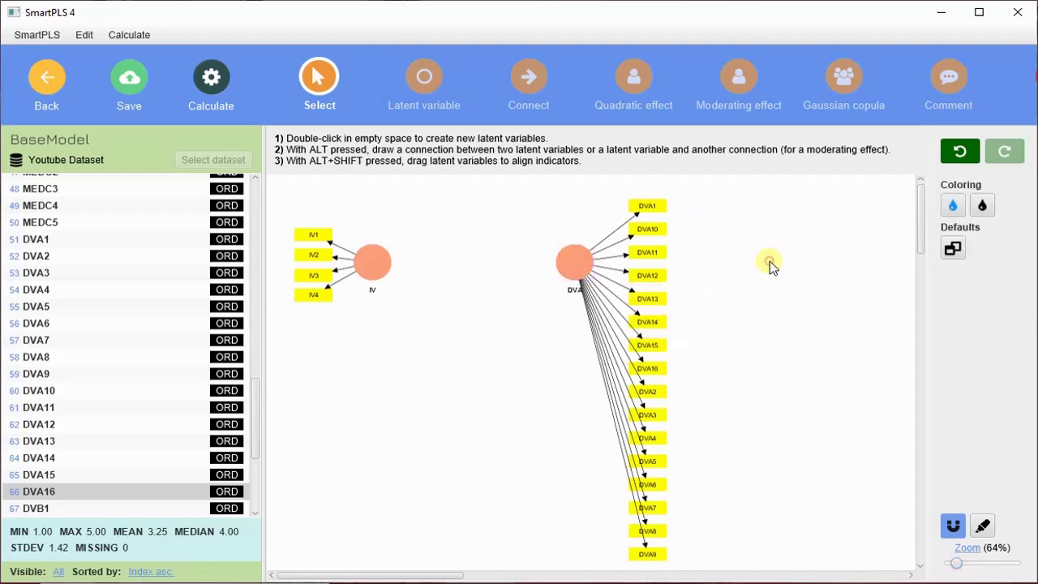
# Step: Select all indicators from DVA1 to DVA16 and shrink their boxes to fit closely around their names
pyautogui.click(588, 260)
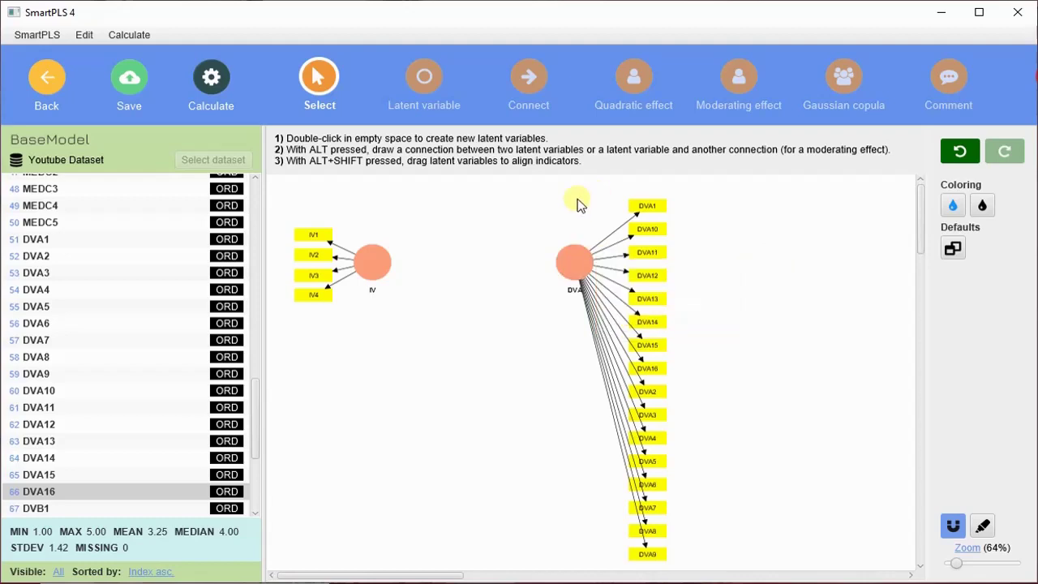
pyautogui.click(309, 238)
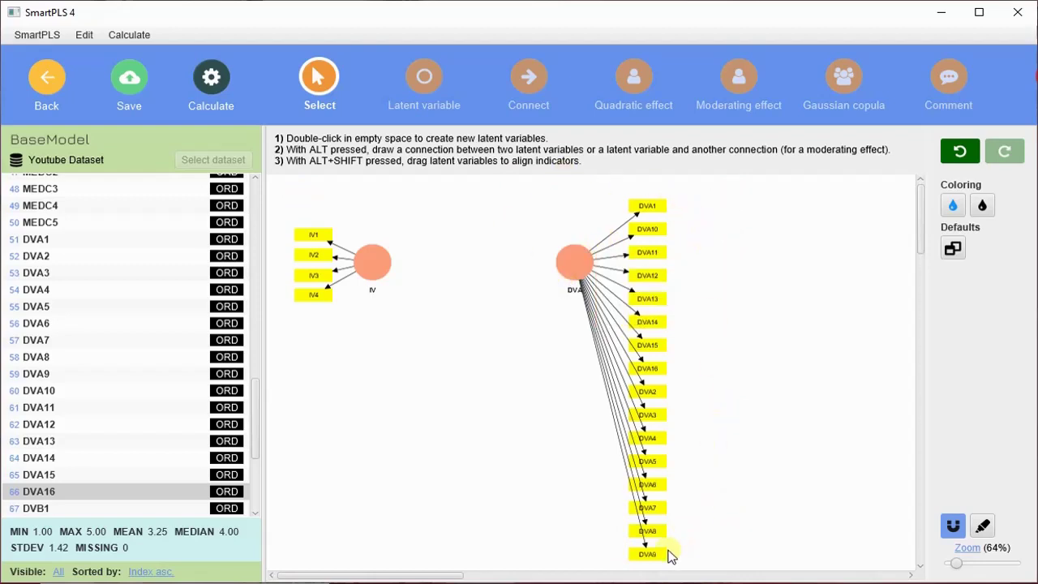
pyautogui.moveTo(597, 186); pyautogui.dragTo(657, 560)
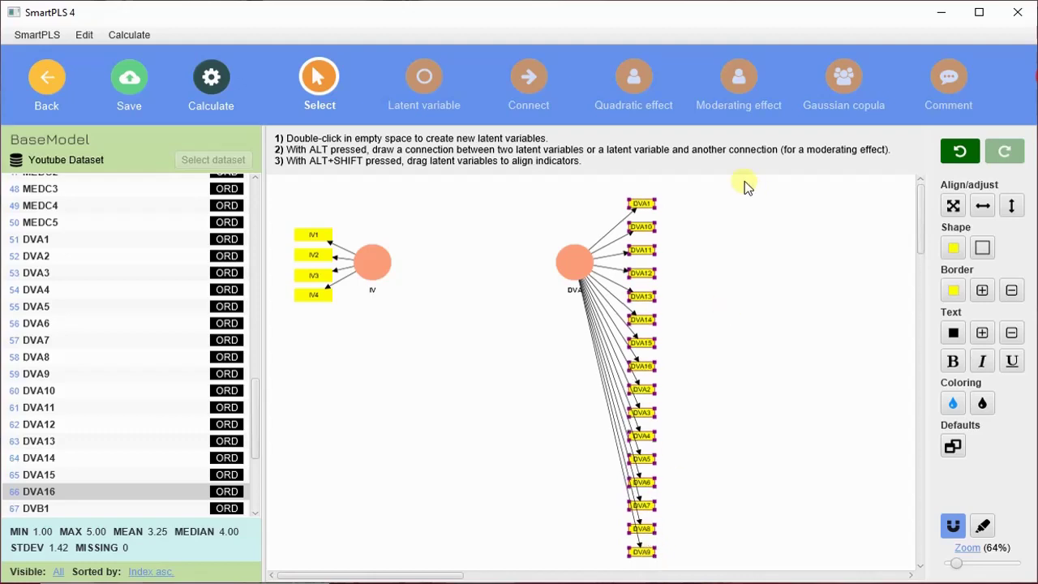
pyautogui.click(708, 218)
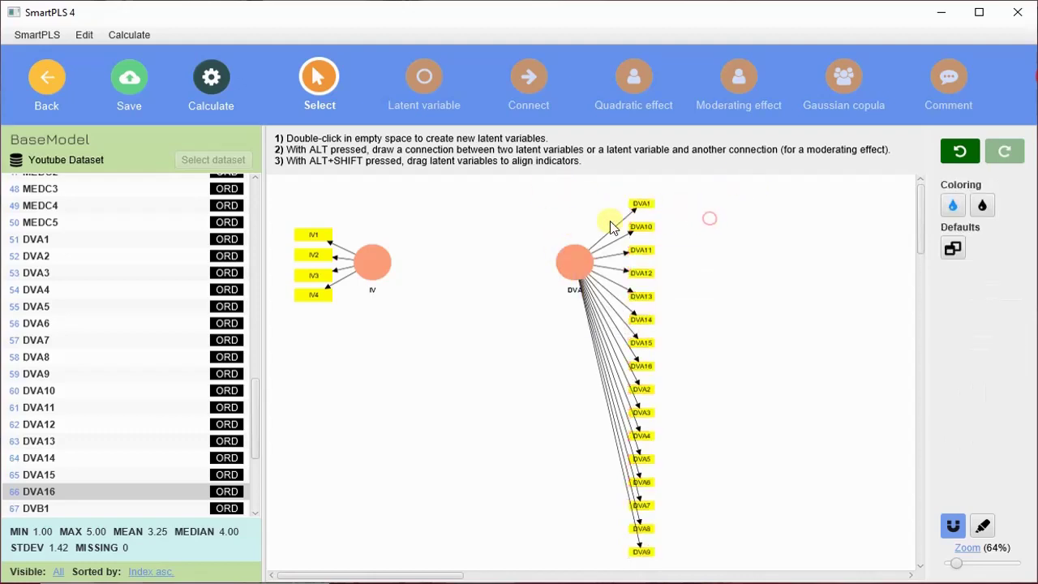
# Step: Reposition the DVA construct with its resized indicators to widen the gap from IV, keeping both constructs at the same height
pyautogui.moveTo(578, 256); pyautogui.dragTo(555, 325)
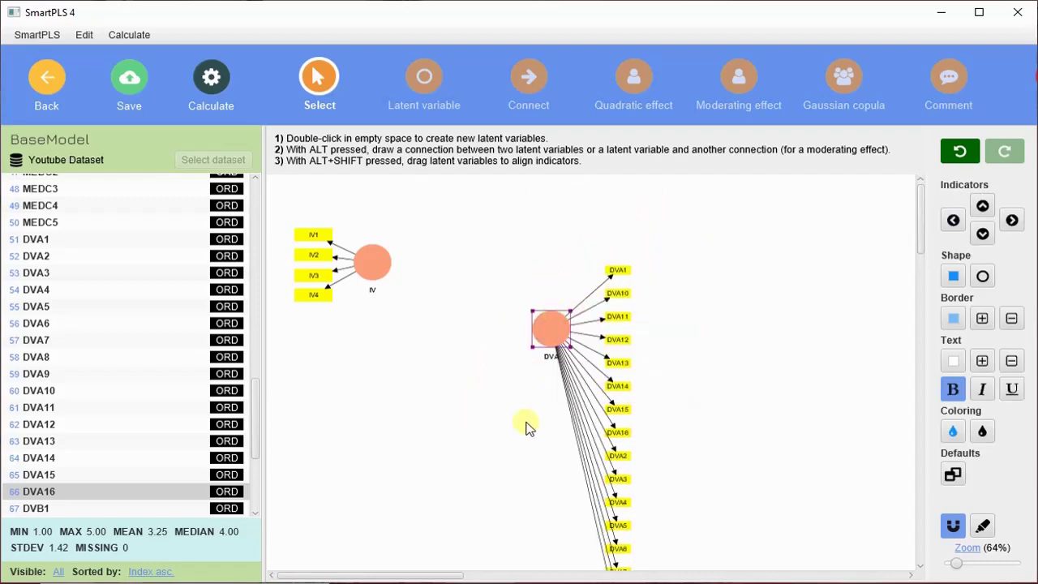
pyautogui.moveTo(542, 318); pyautogui.dragTo(708, 219)
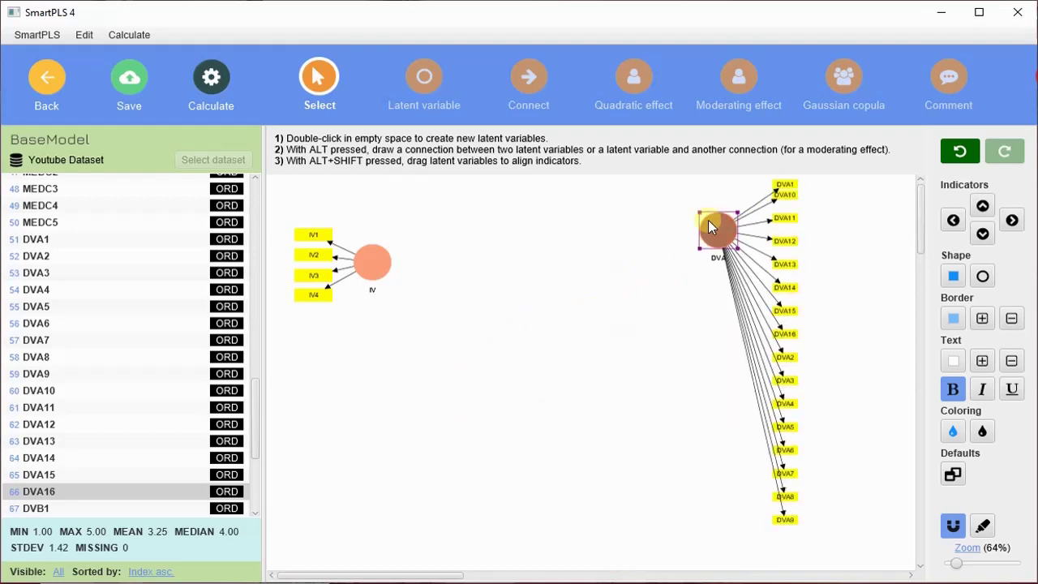
pyautogui.moveTo(676, 256); pyautogui.dragTo(646, 256)
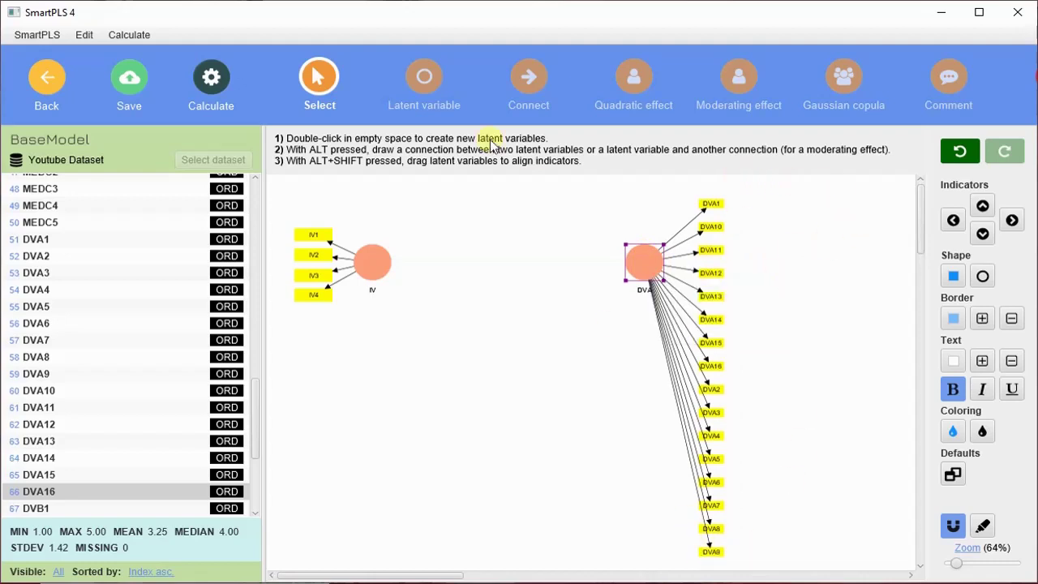
pyautogui.click(516, 226)
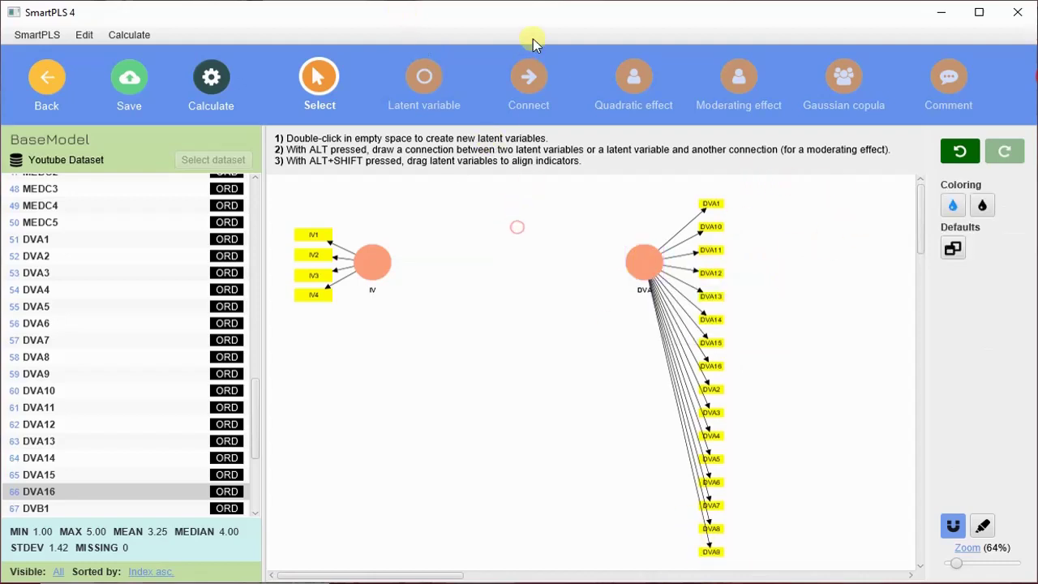
# Step: Connect the IV construct to the DVA construct with a path arrow pointing from IV to DVA
pyautogui.click(533, 81)
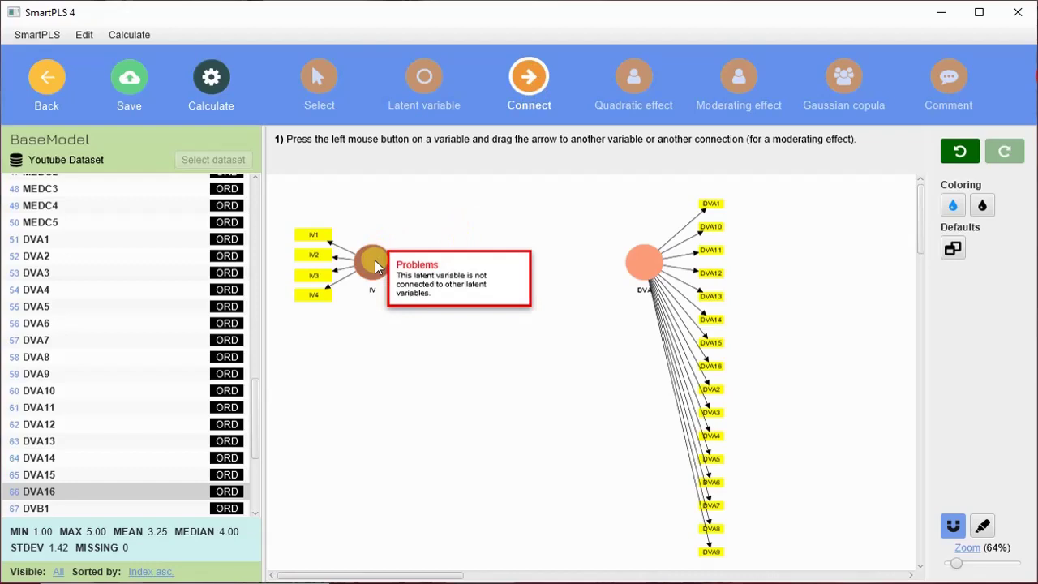
pyautogui.moveTo(374, 260); pyautogui.dragTo(640, 269)
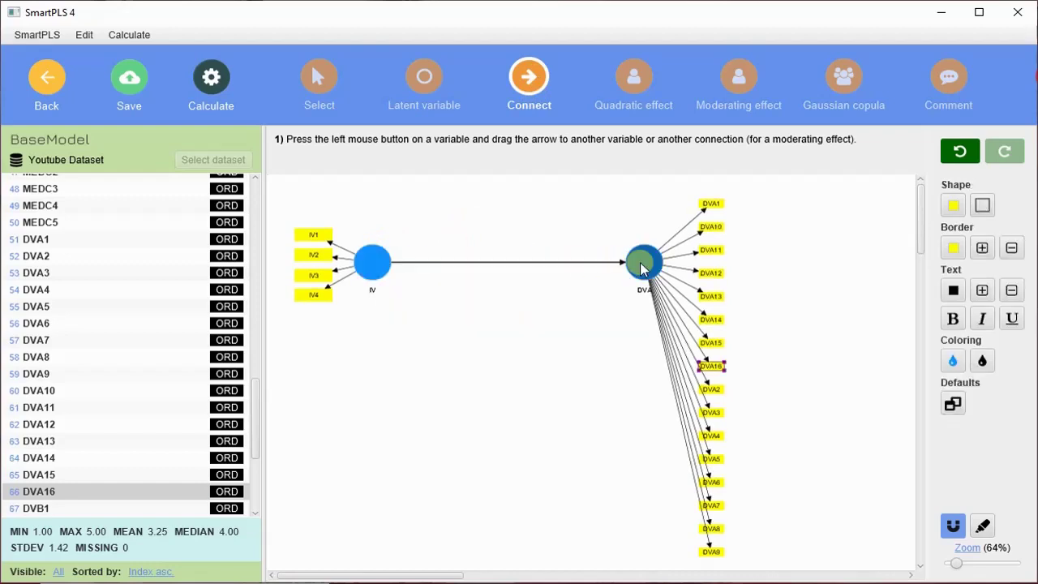